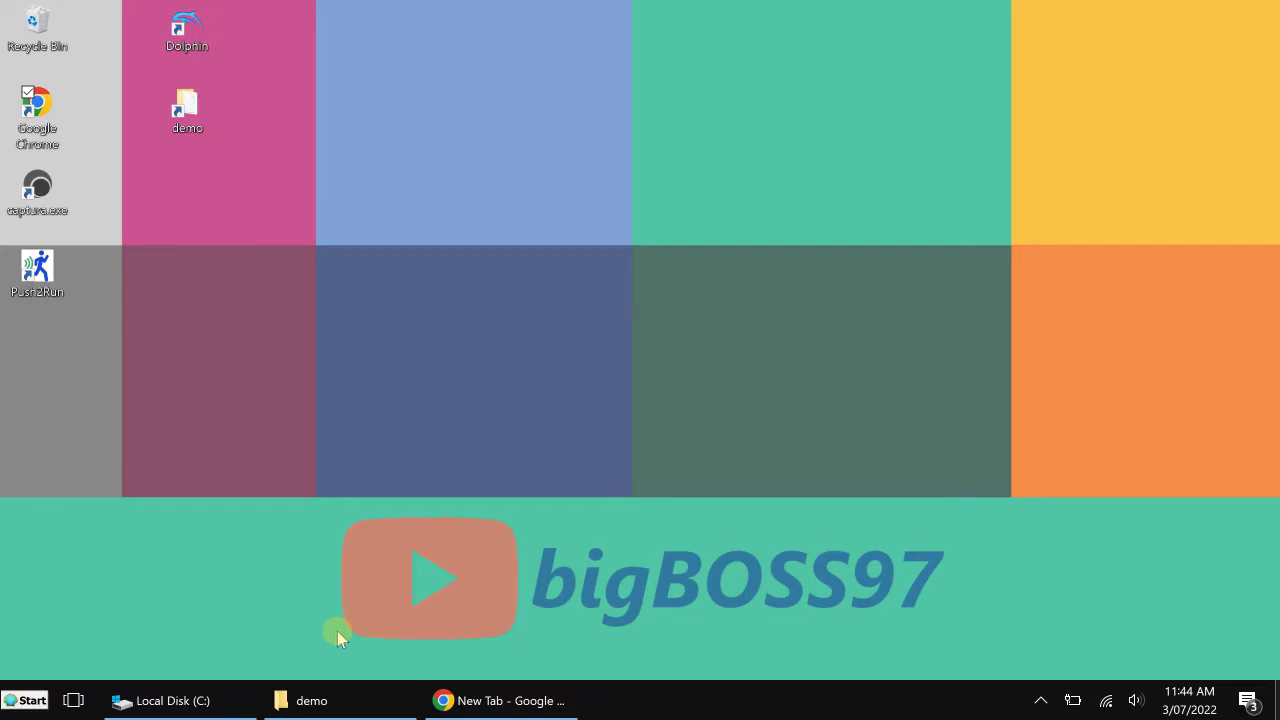
# Step: In the Local Disk (C:) window, open the my Gifs folder and then its demo GIF subfolder
pyautogui.click(222, 697)
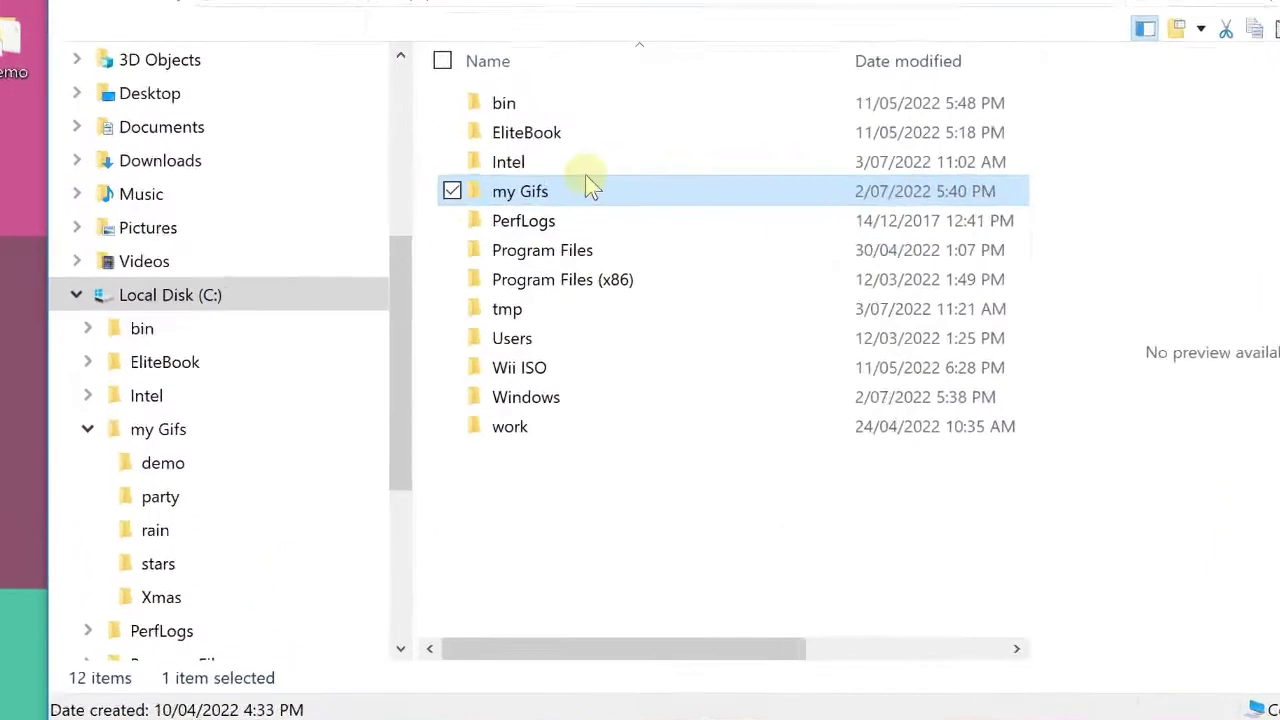
pyautogui.moveTo(563, 192)
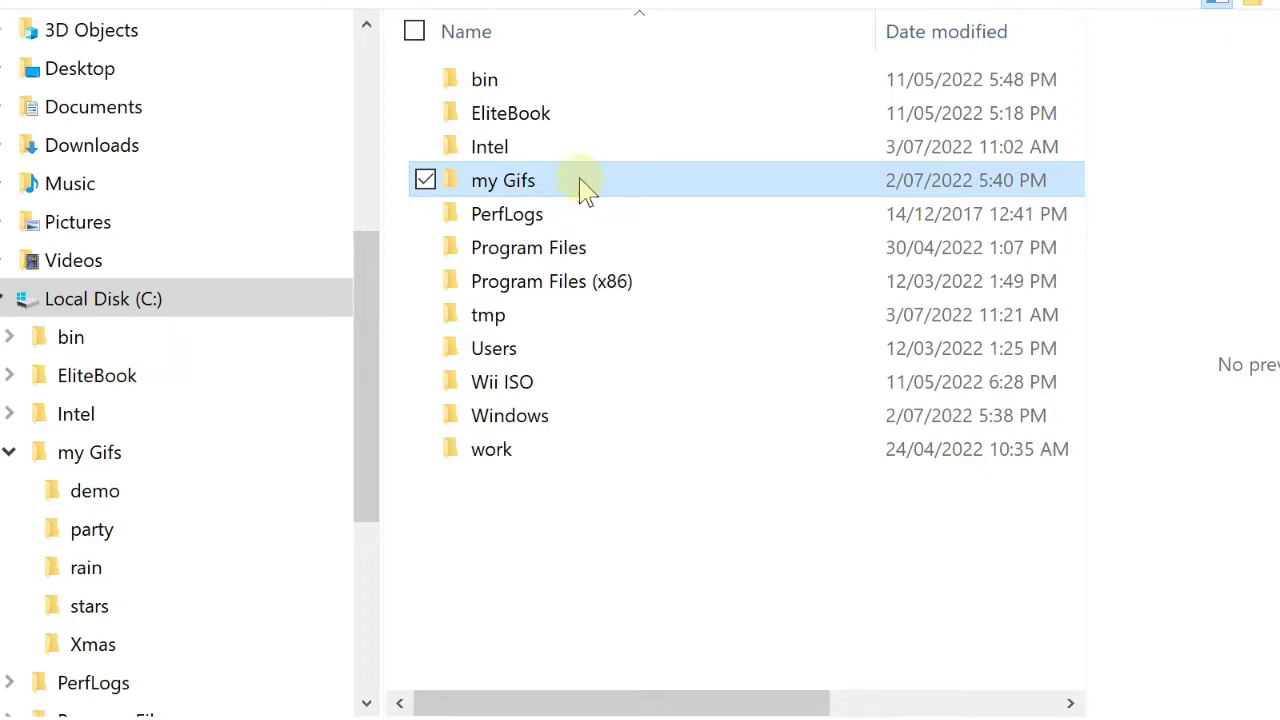
pyautogui.doubleClick(585, 186)
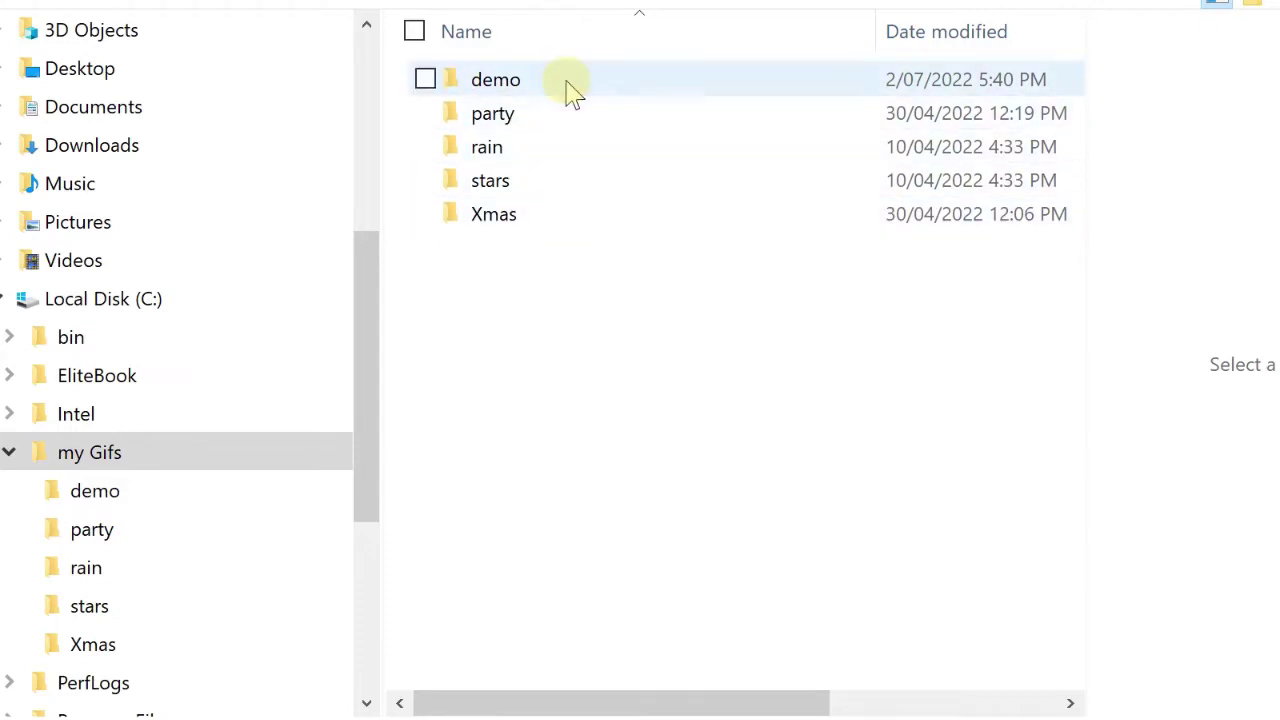
pyautogui.doubleClick(566, 82)
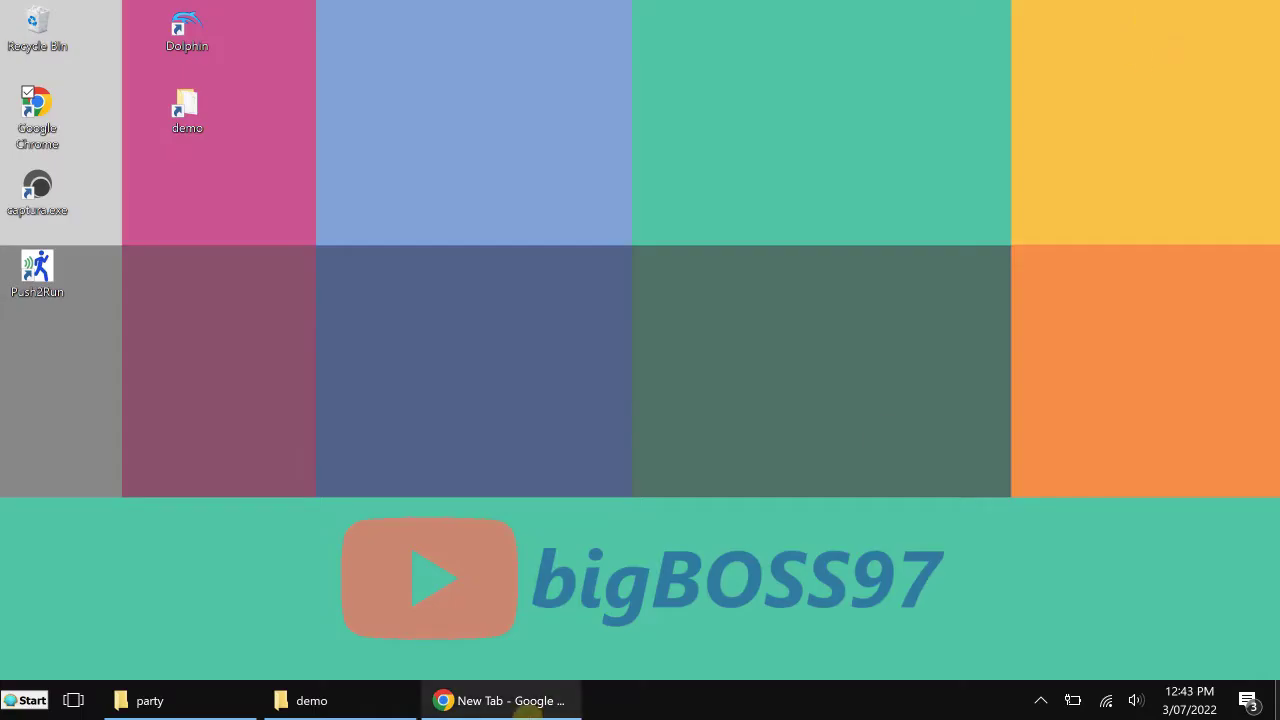
# Step: Download gifSequencer_2.0j.7z from Google Drive despite the virus-scan warning, saving it to C:\tmp\demo
pyautogui.click(527, 710)
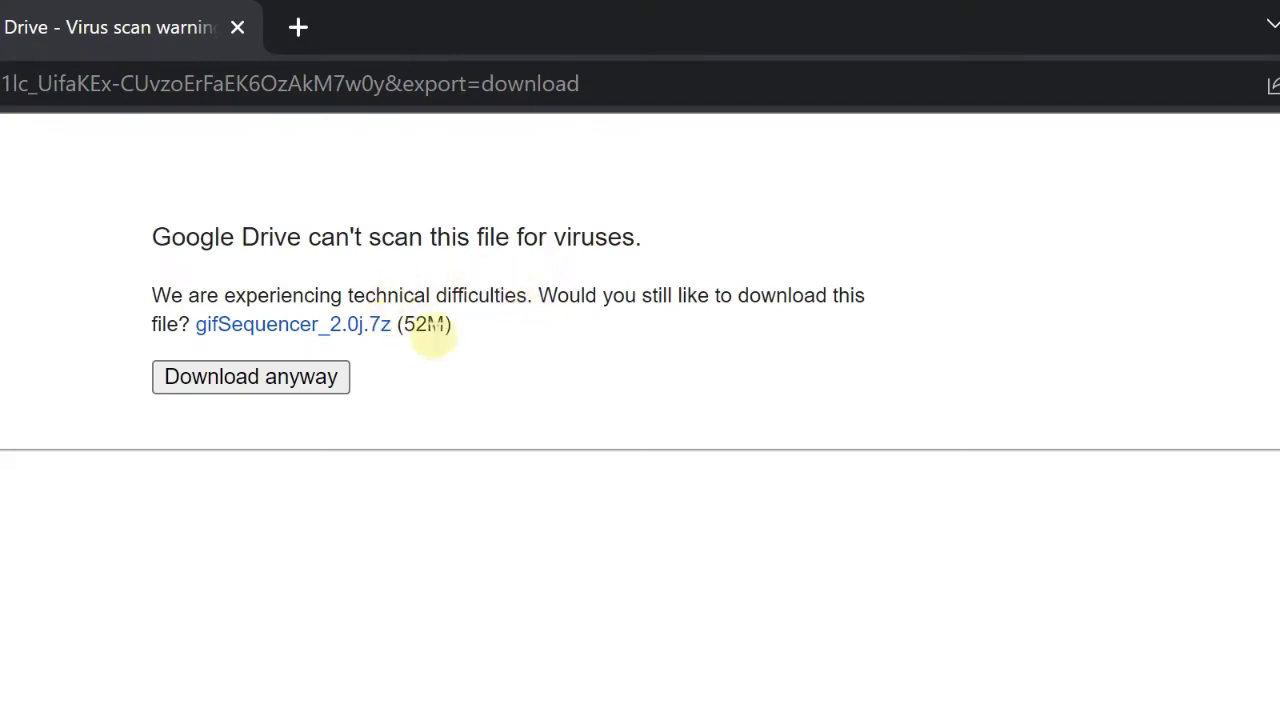
pyautogui.click(294, 386)
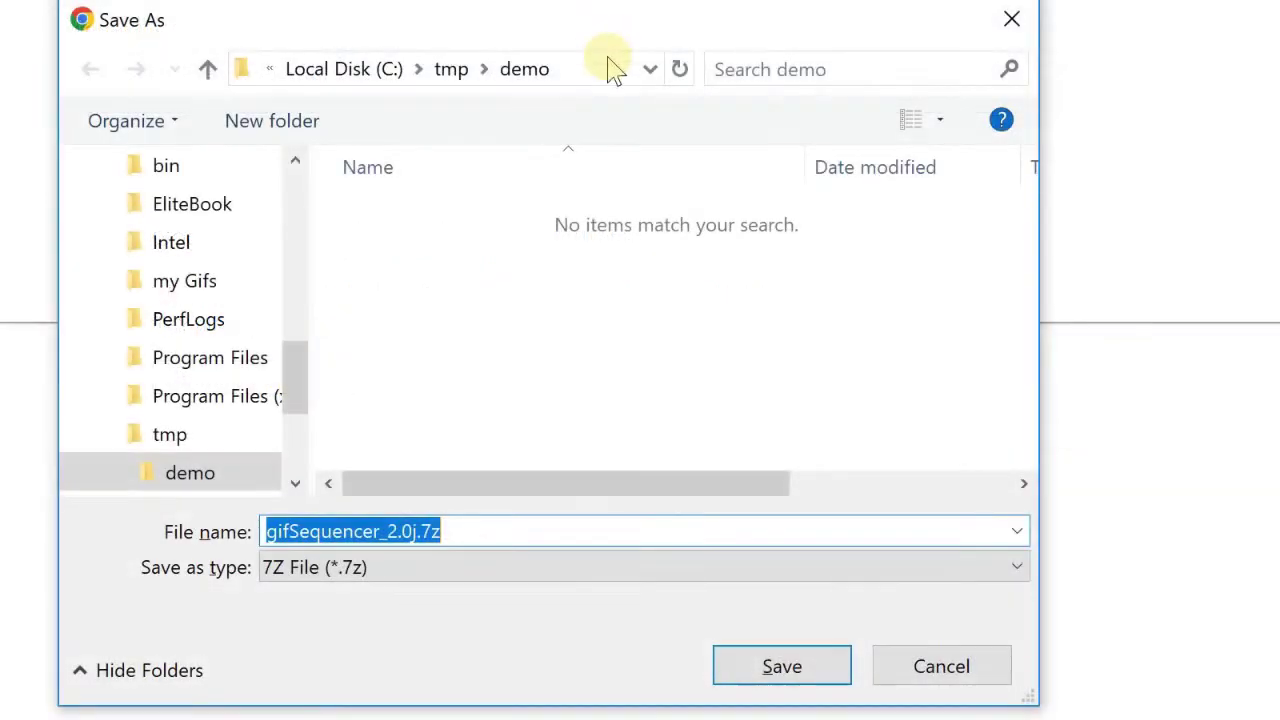
pyautogui.click(612, 75)
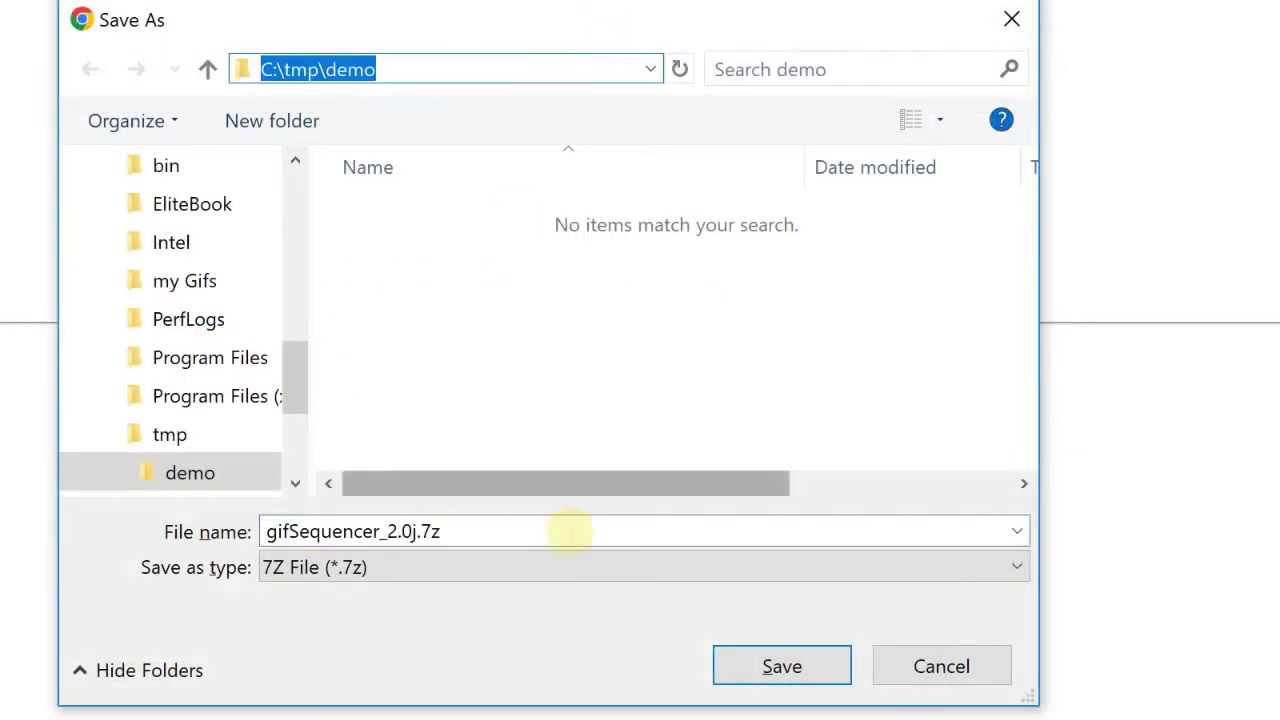
pyautogui.click(775, 666)
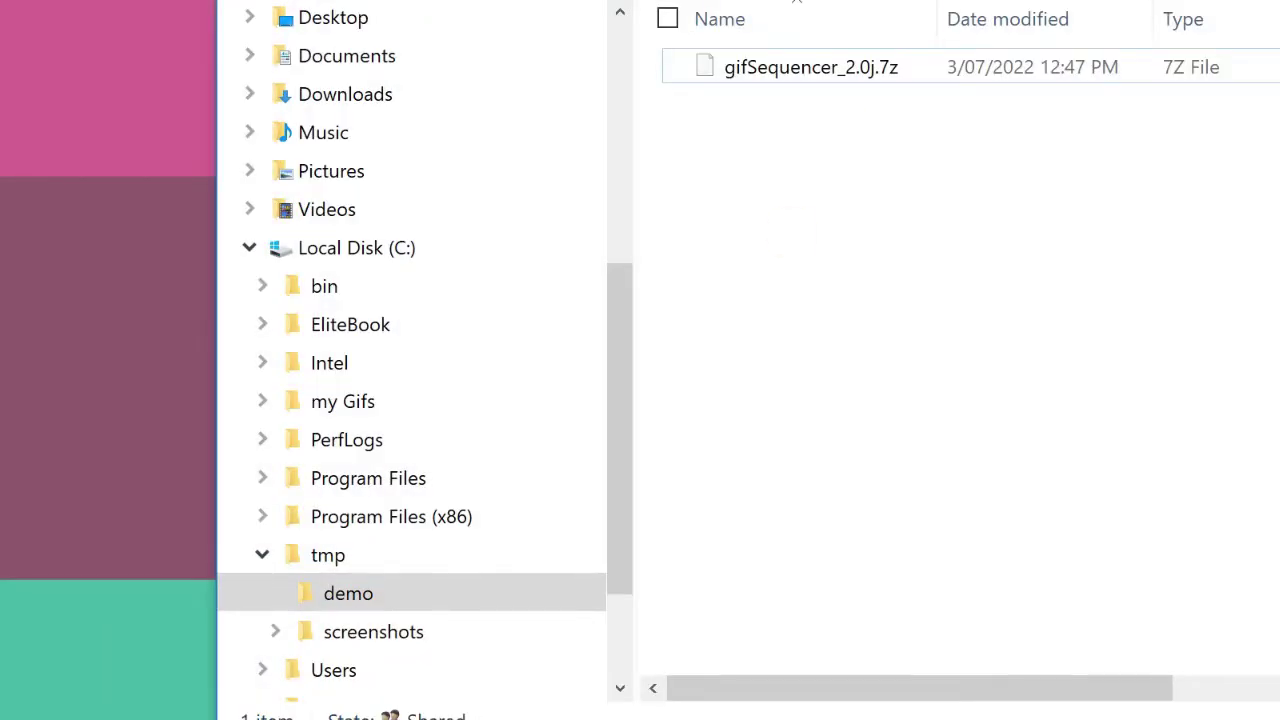
# Step: Open gifSequencer_2.0j.7z with 7-Zip and extract its gifSequencer_2.0 folder into C:\tmp\demo
pyautogui.click(819, 75)
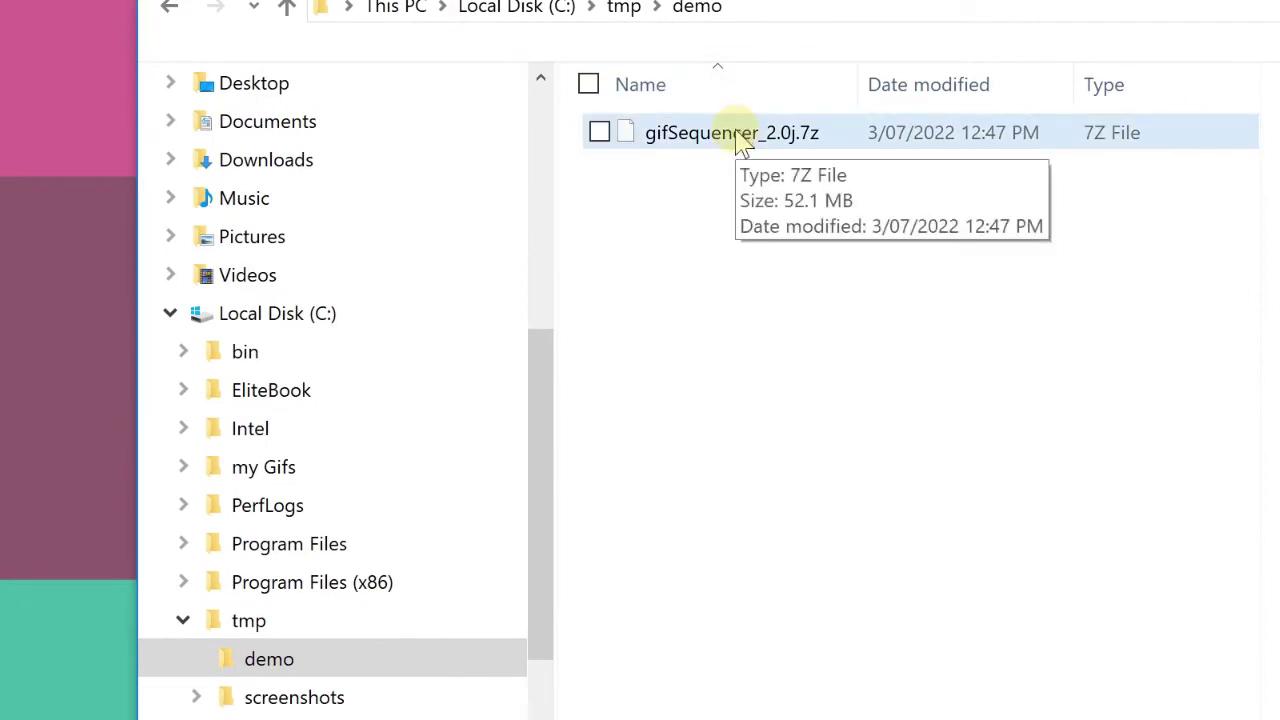
pyautogui.rightClick(751, 132)
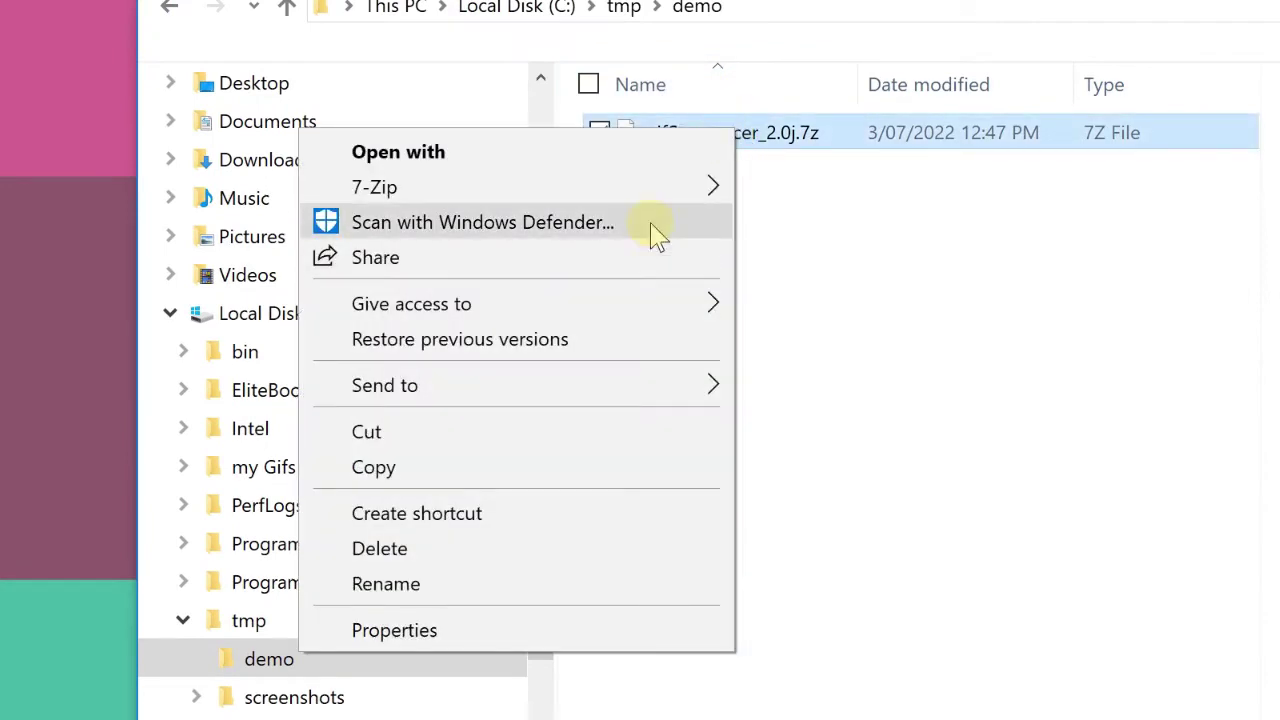
pyautogui.moveTo(677, 206)
pyautogui.click(815, 192)
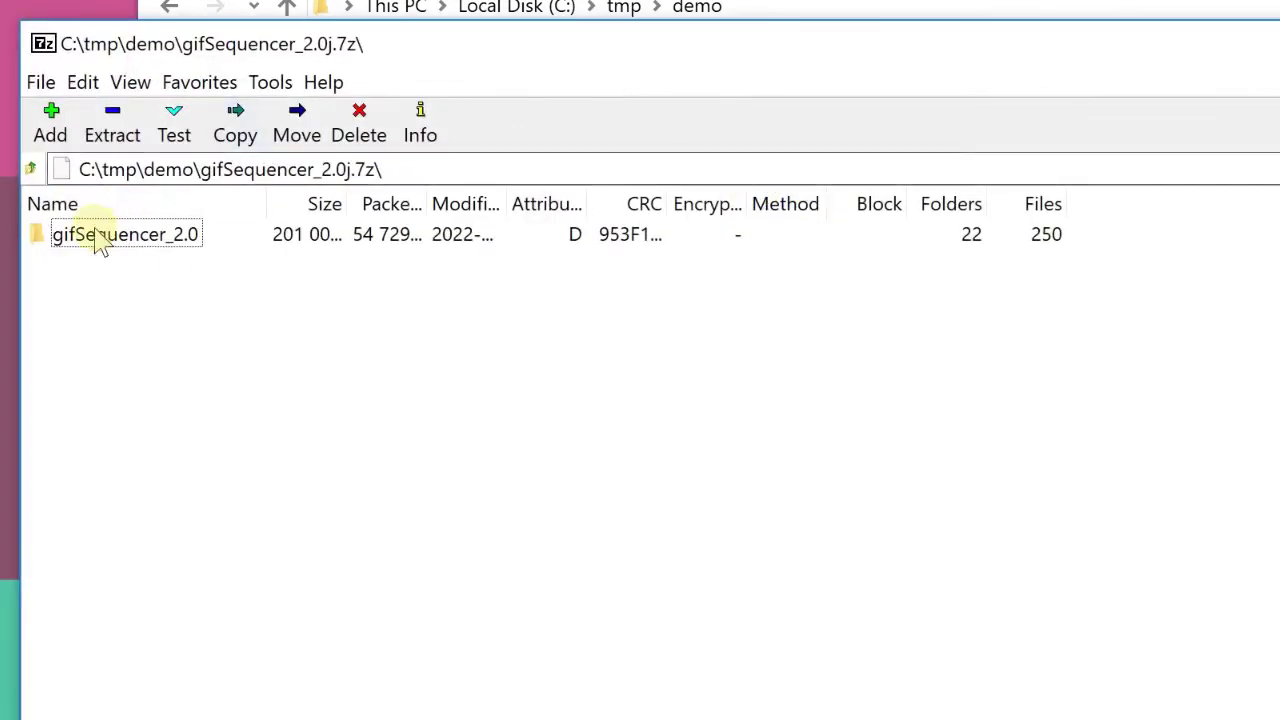
pyautogui.click(98, 240)
pyautogui.click(112, 136)
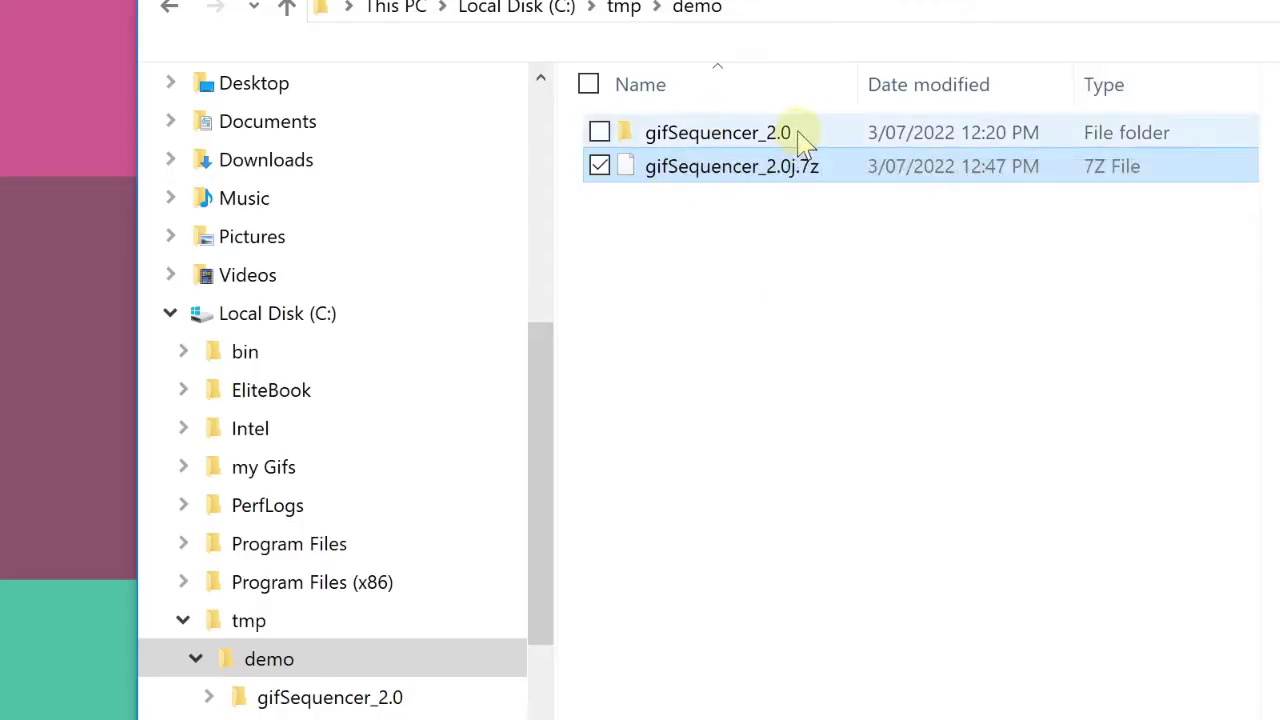
# Step: In the gifSequencer_2.0 folder, review the exe, bat and gui.ps1 files, then run gifSequencer-GUI.bat
pyautogui.doubleClick(802, 132)
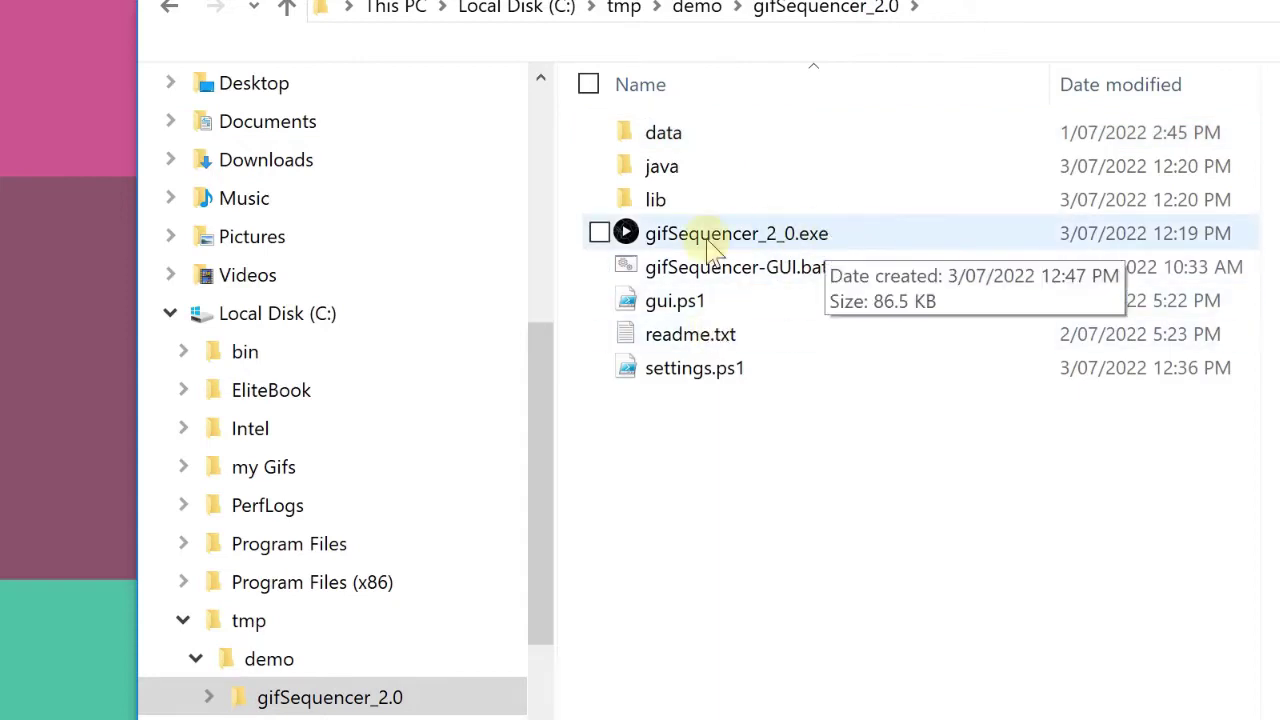
pyautogui.click(846, 245)
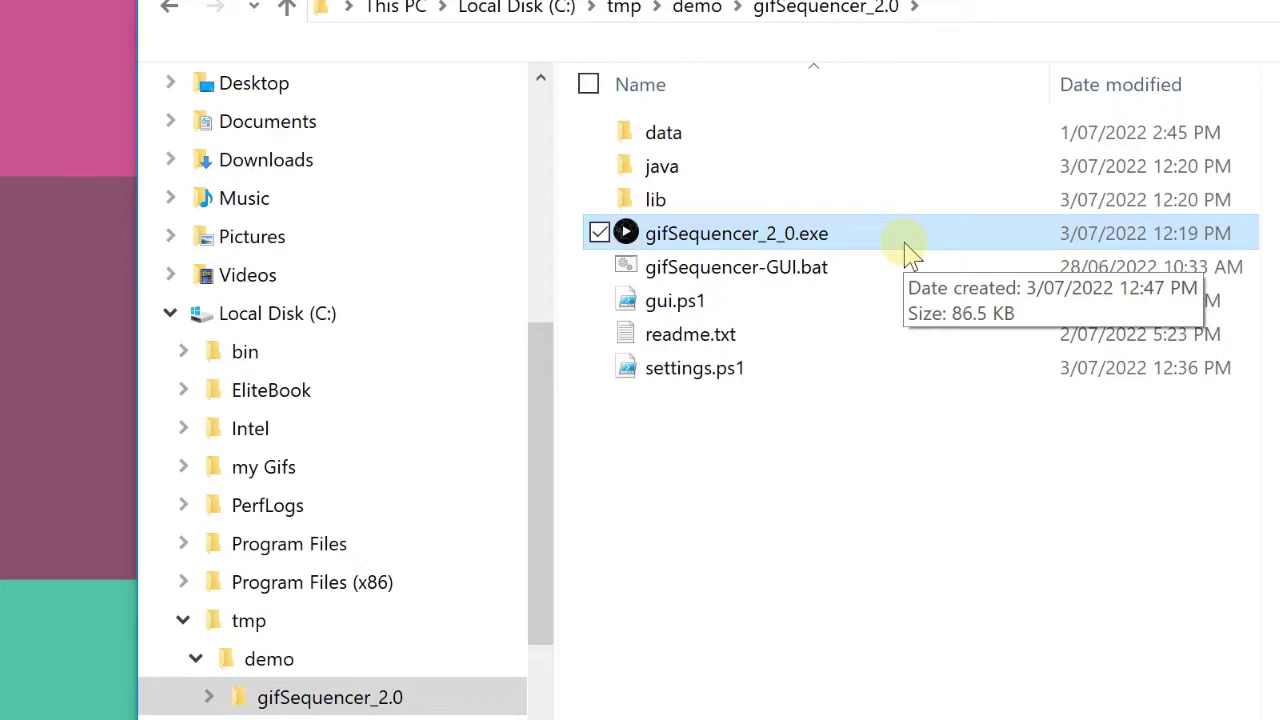
pyautogui.click(843, 272)
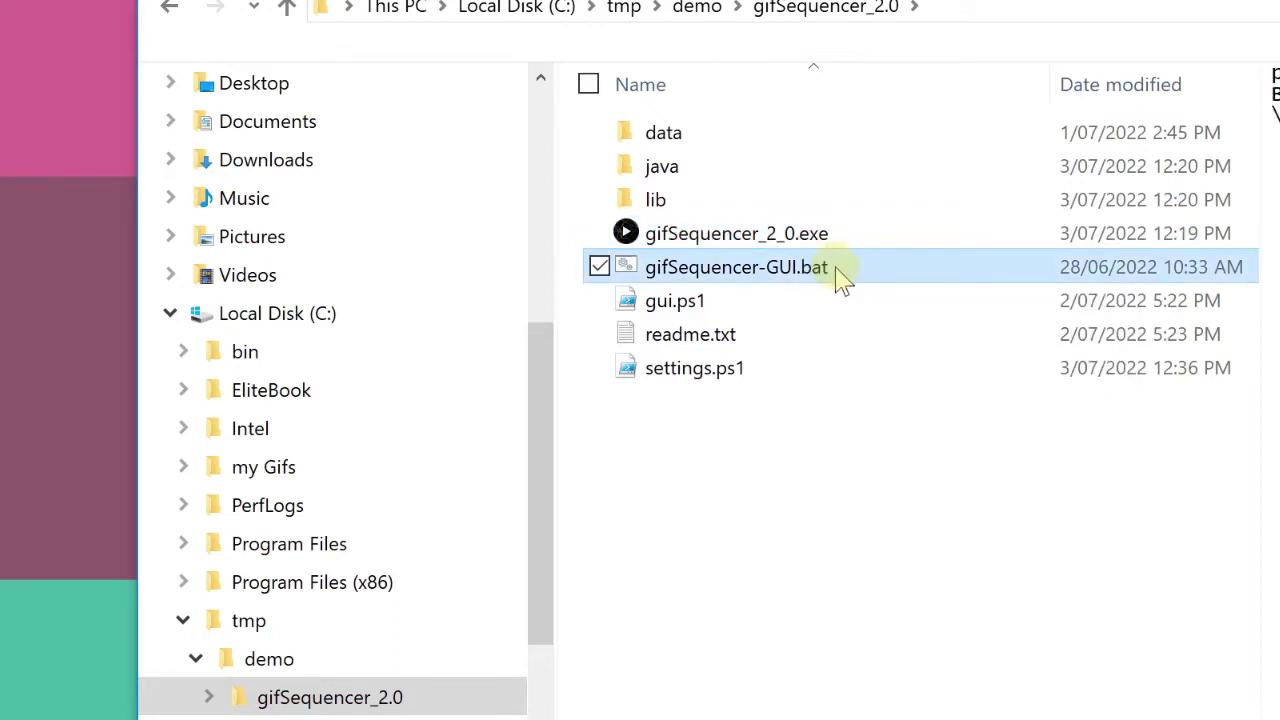
pyautogui.click(682, 306)
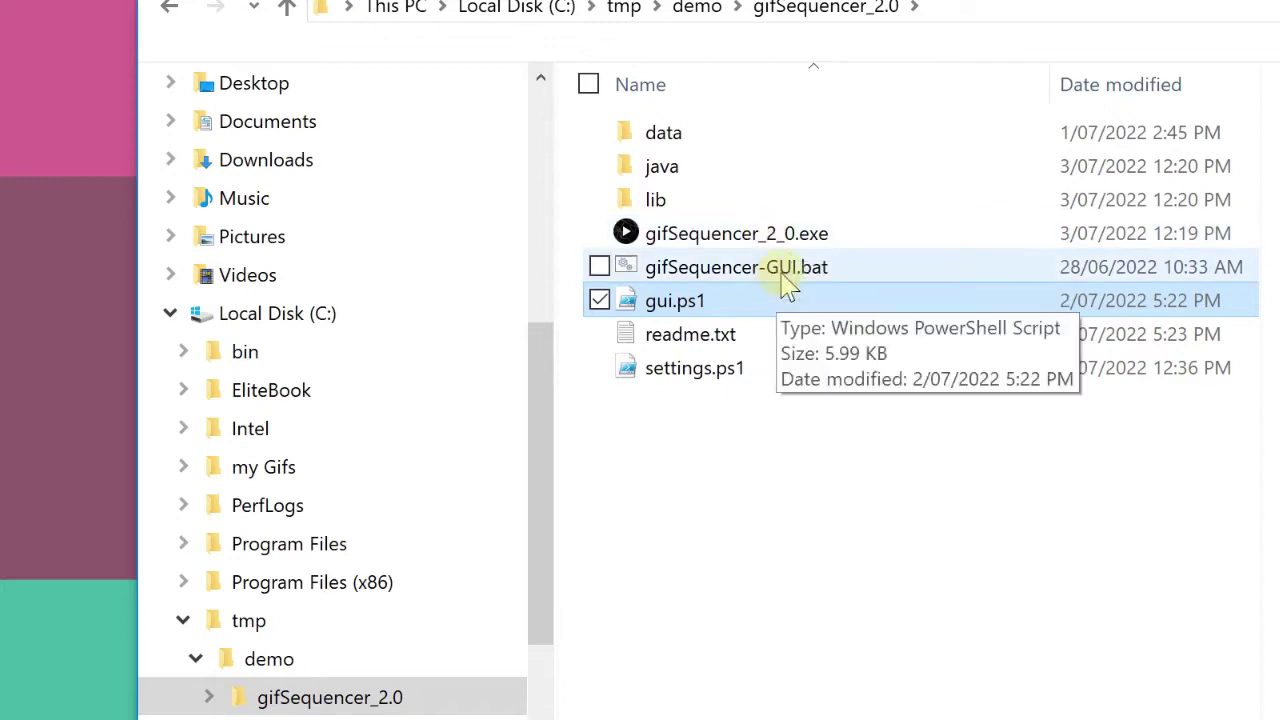
pyautogui.click(812, 269)
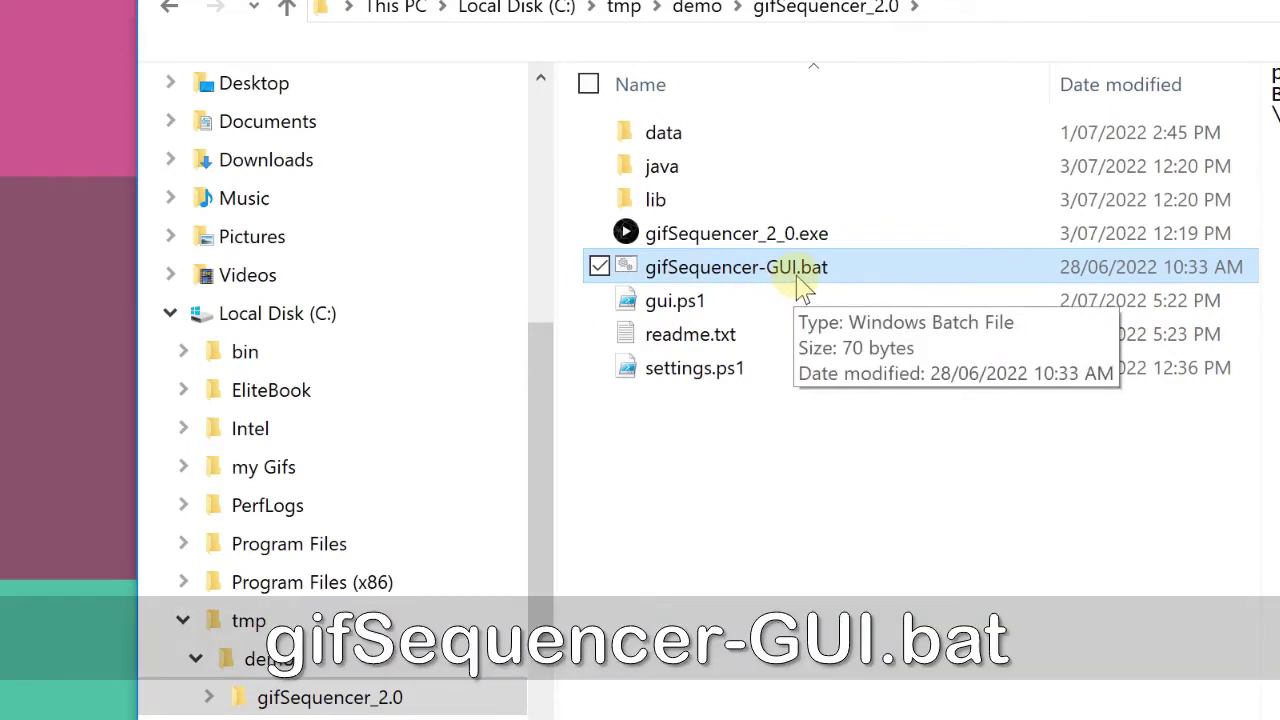
pyautogui.doubleClick(797, 270)
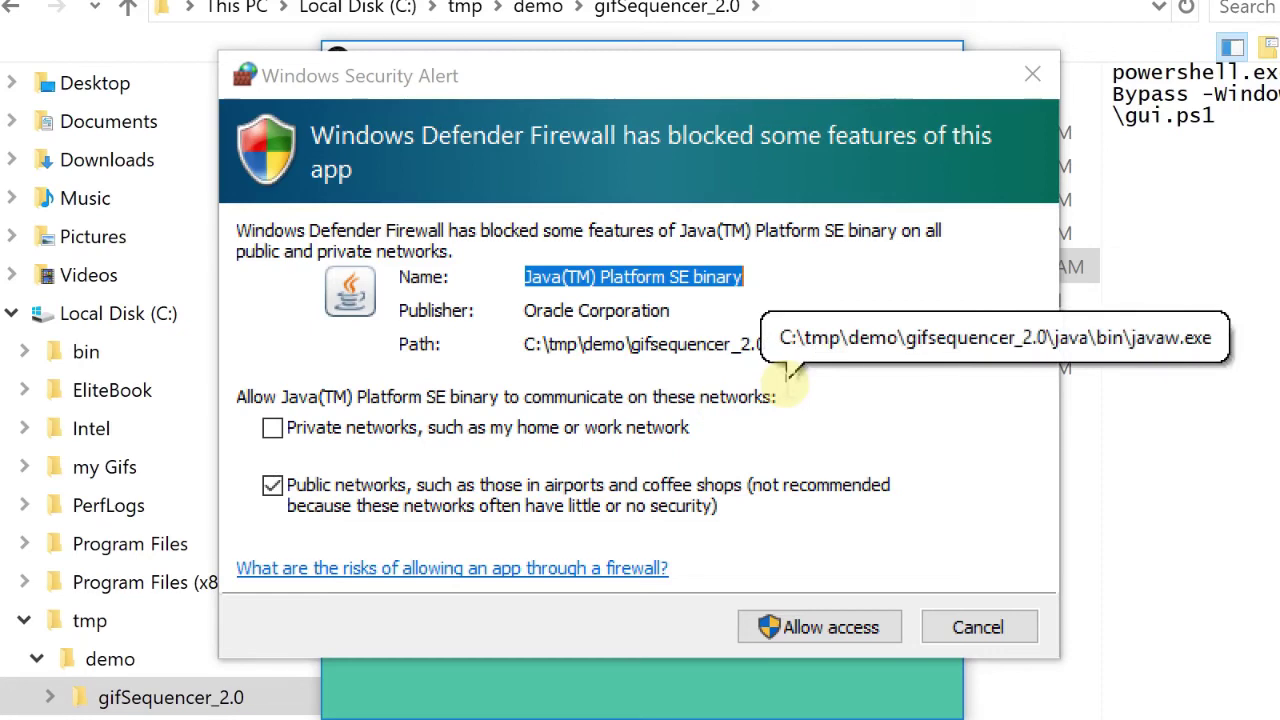
# Step: Allow Java through Windows Defender Firewall on private networks only, with public networks unticked
pyautogui.click(273, 490)
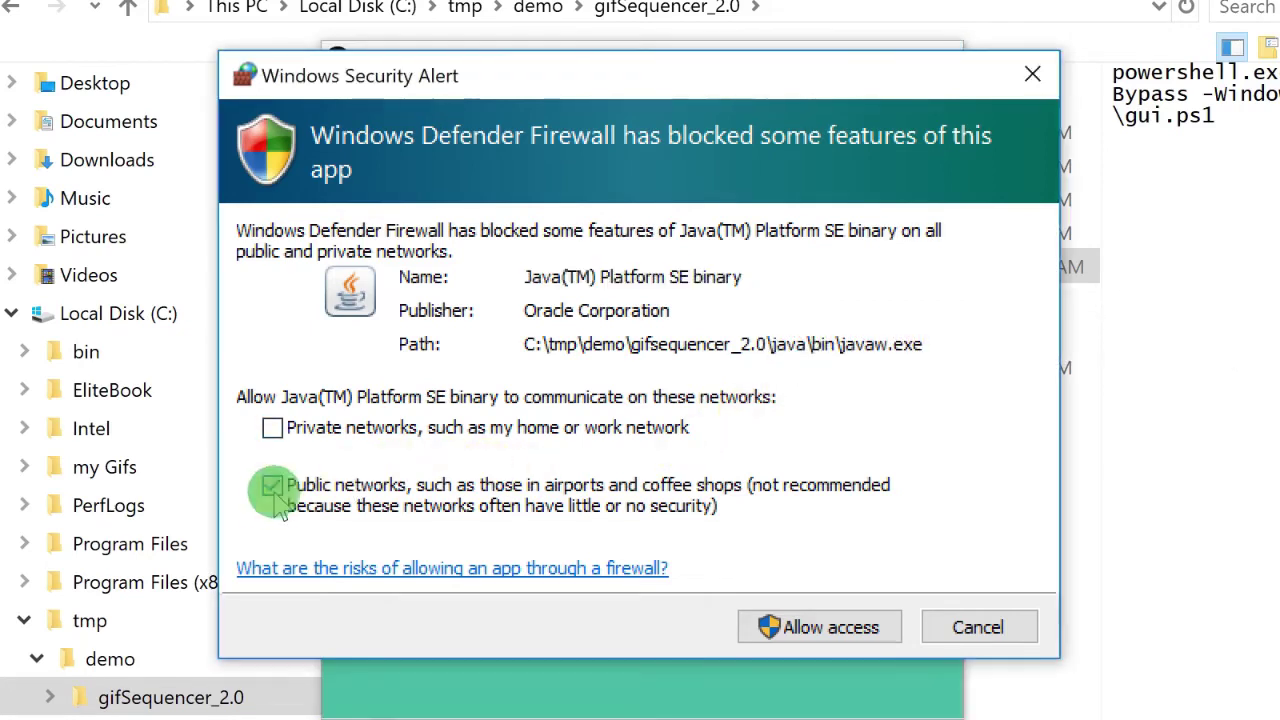
pyautogui.click(273, 430)
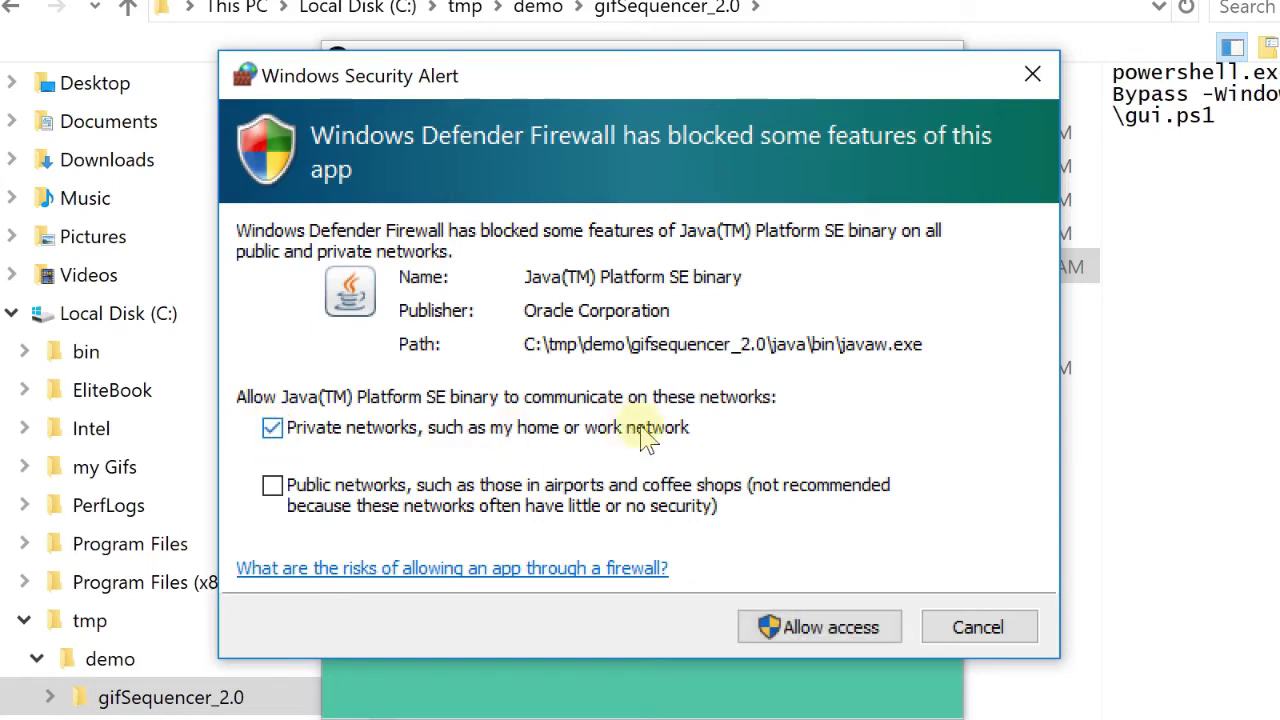
pyautogui.click(858, 626)
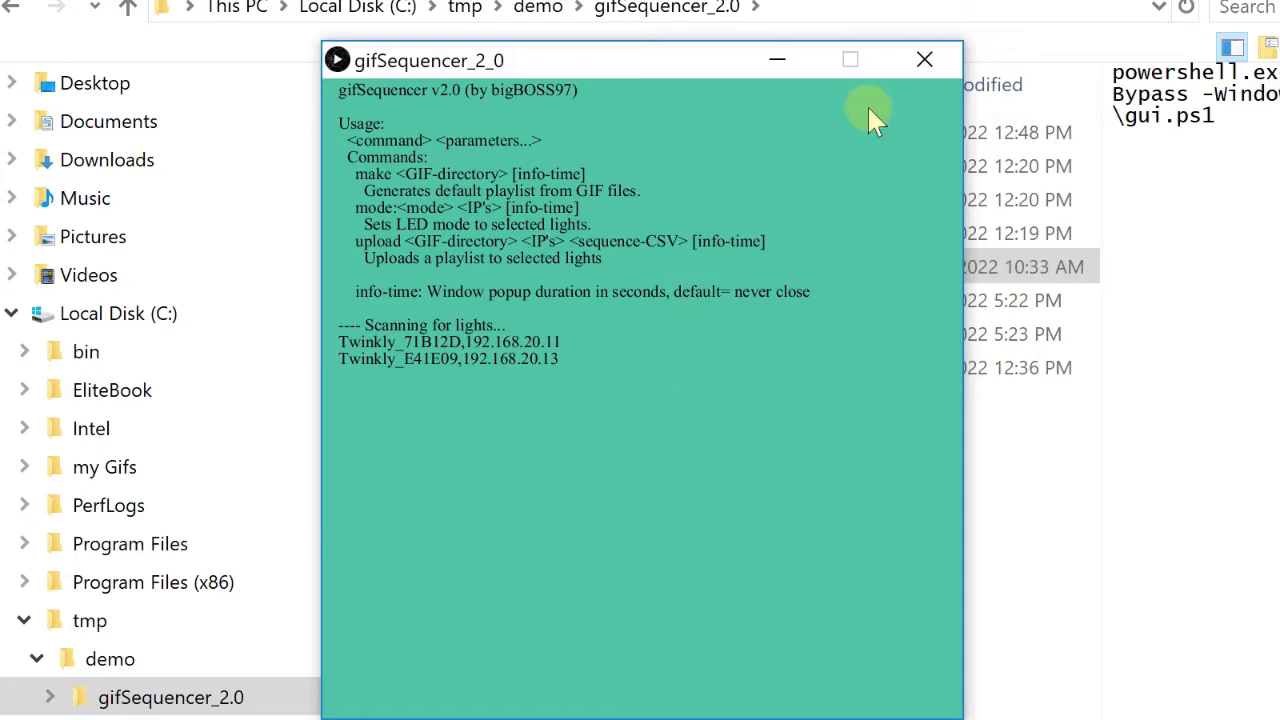
pyautogui.click(913, 63)
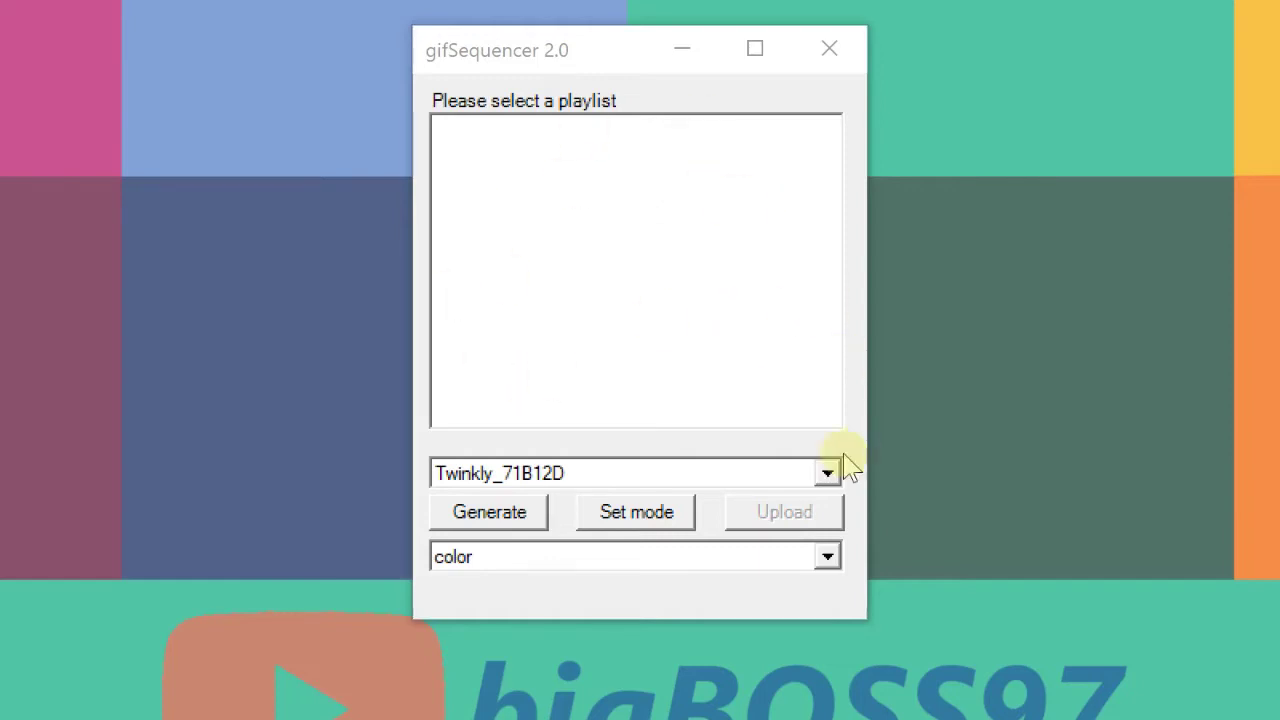
pyautogui.click(827, 473)
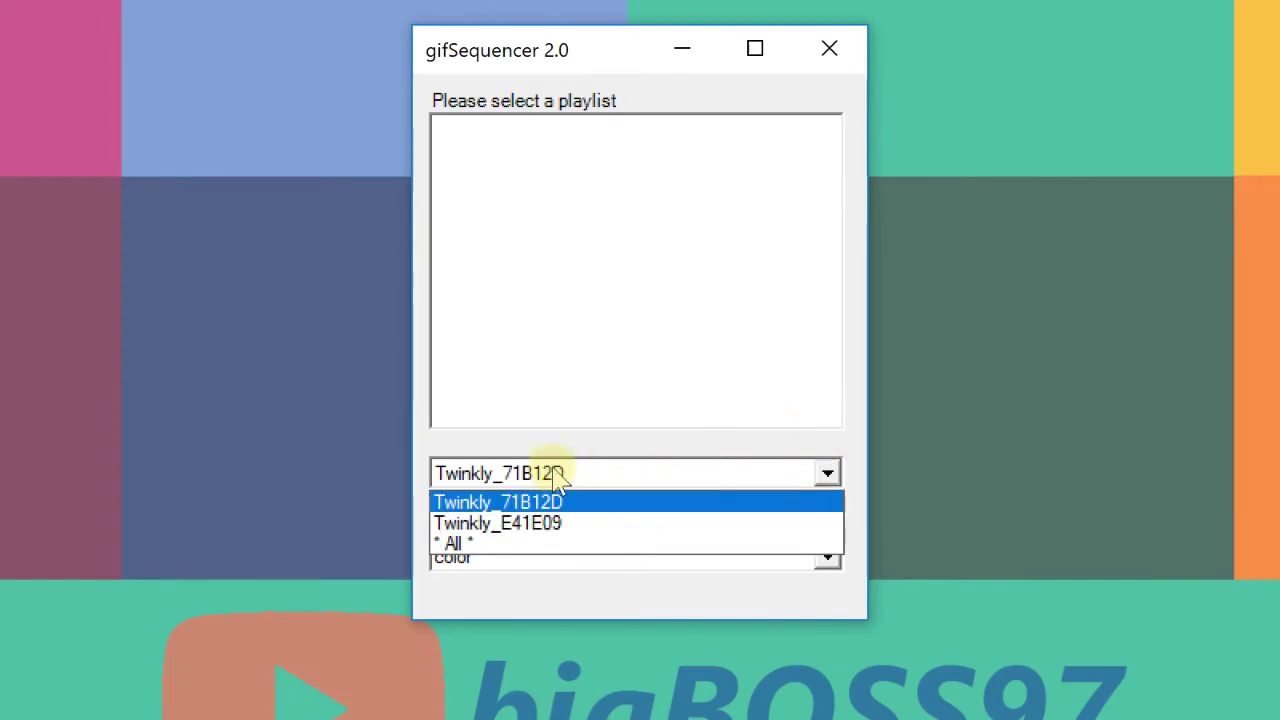
pyautogui.click(827, 468)
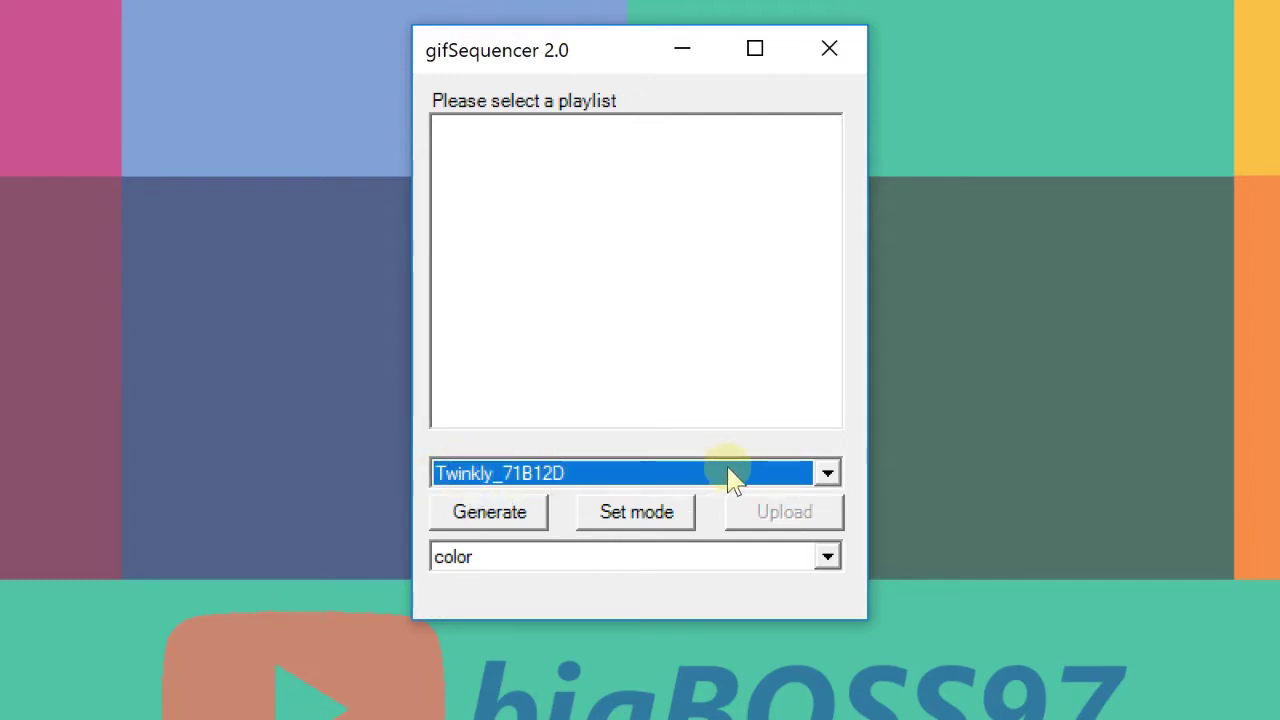
pyautogui.click(826, 476)
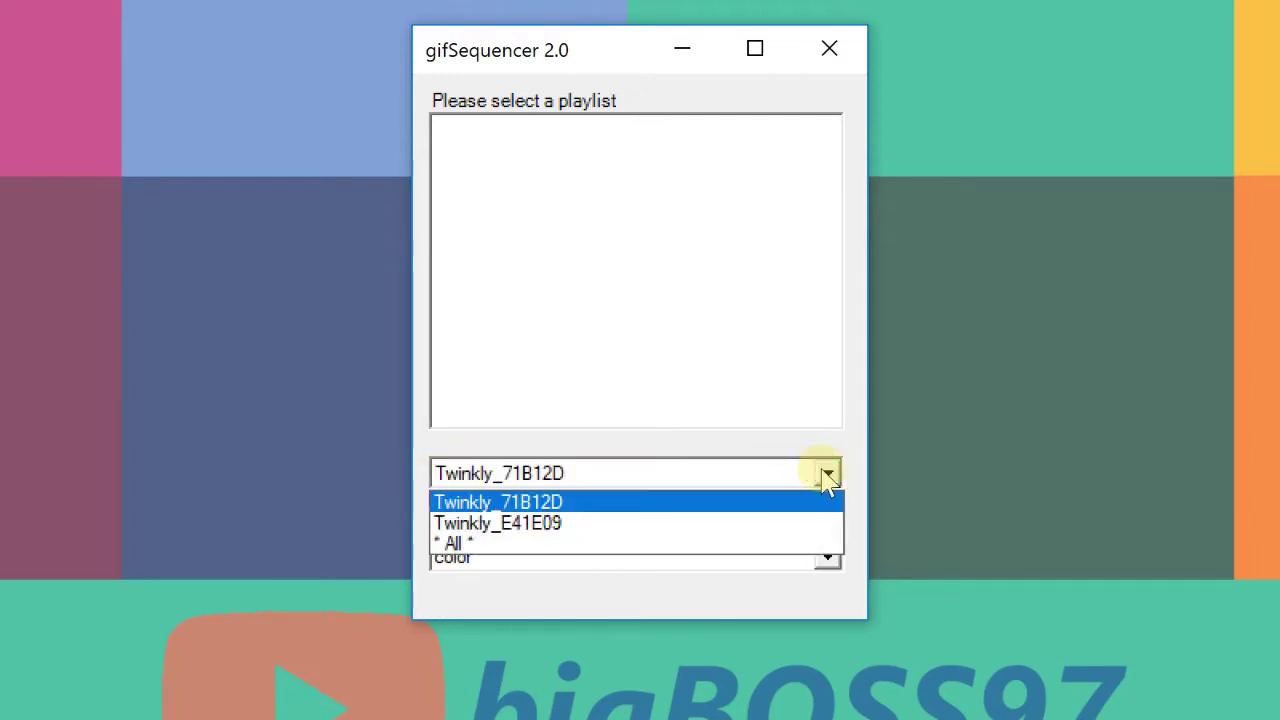
pyautogui.click(826, 478)
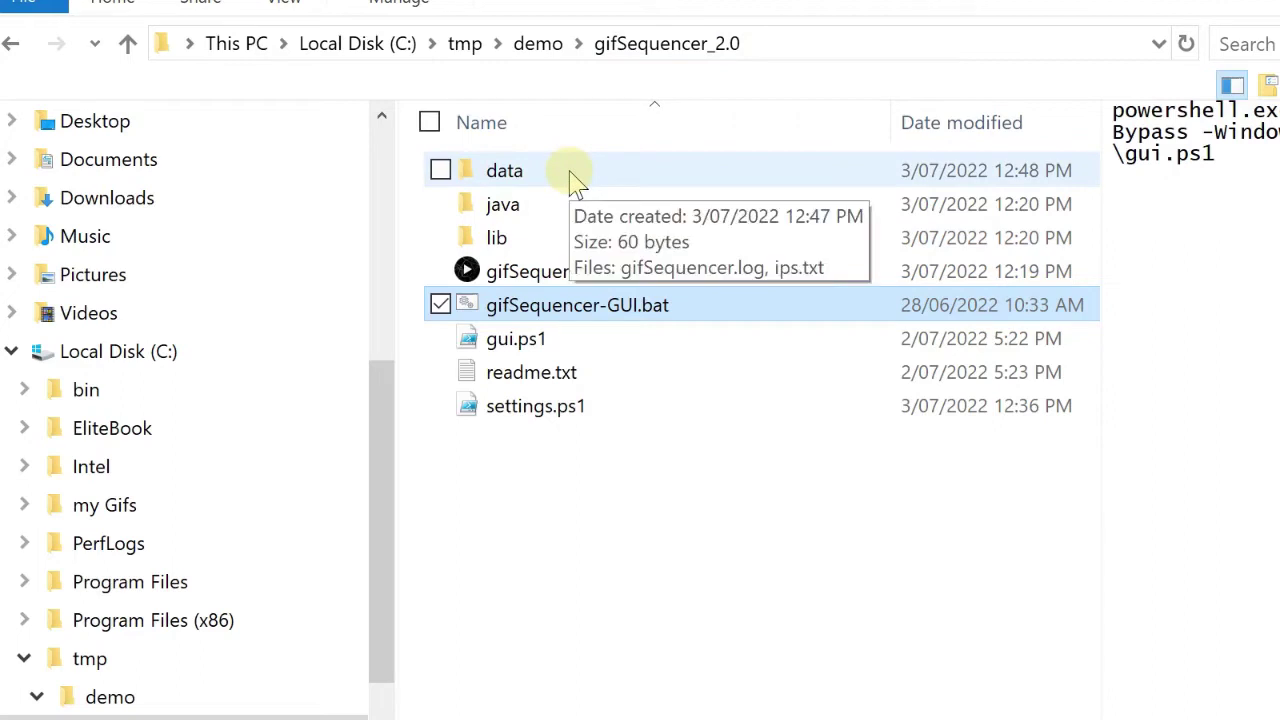
# Step: Open ips.txt from the data folder in Notepad to see the light list
pyautogui.doubleClick(572, 176)
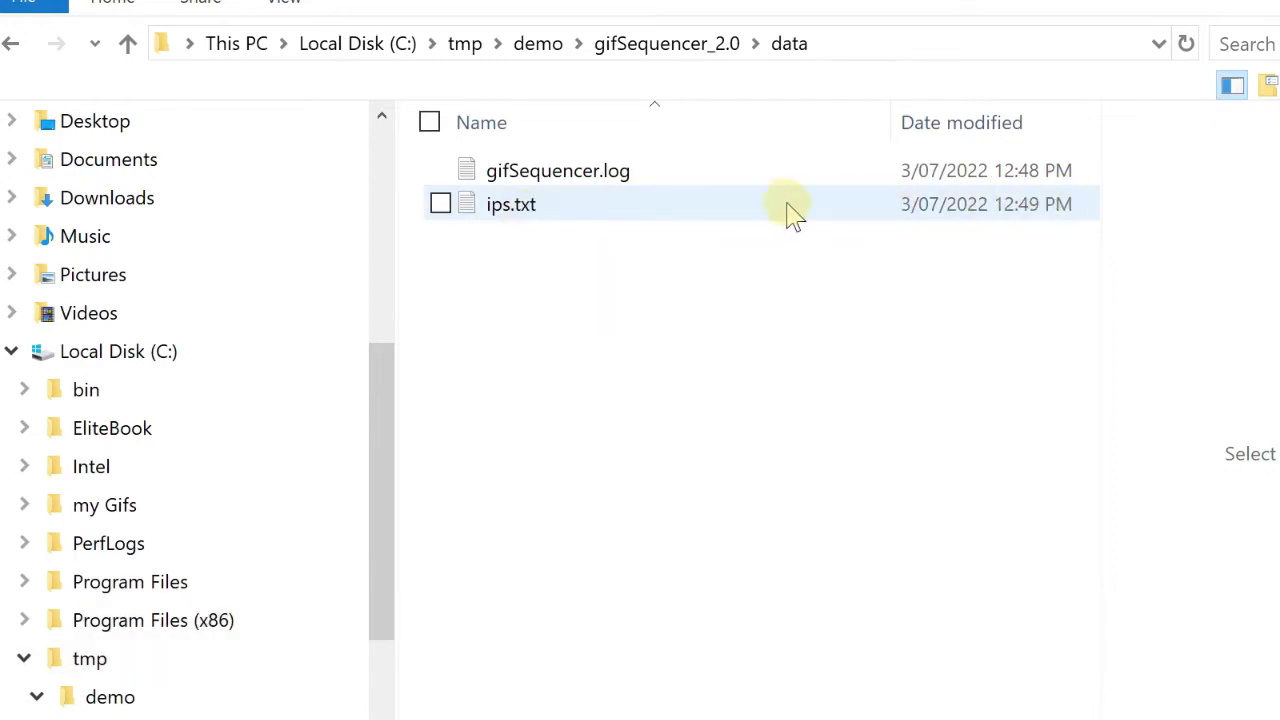
pyautogui.doubleClick(673, 213)
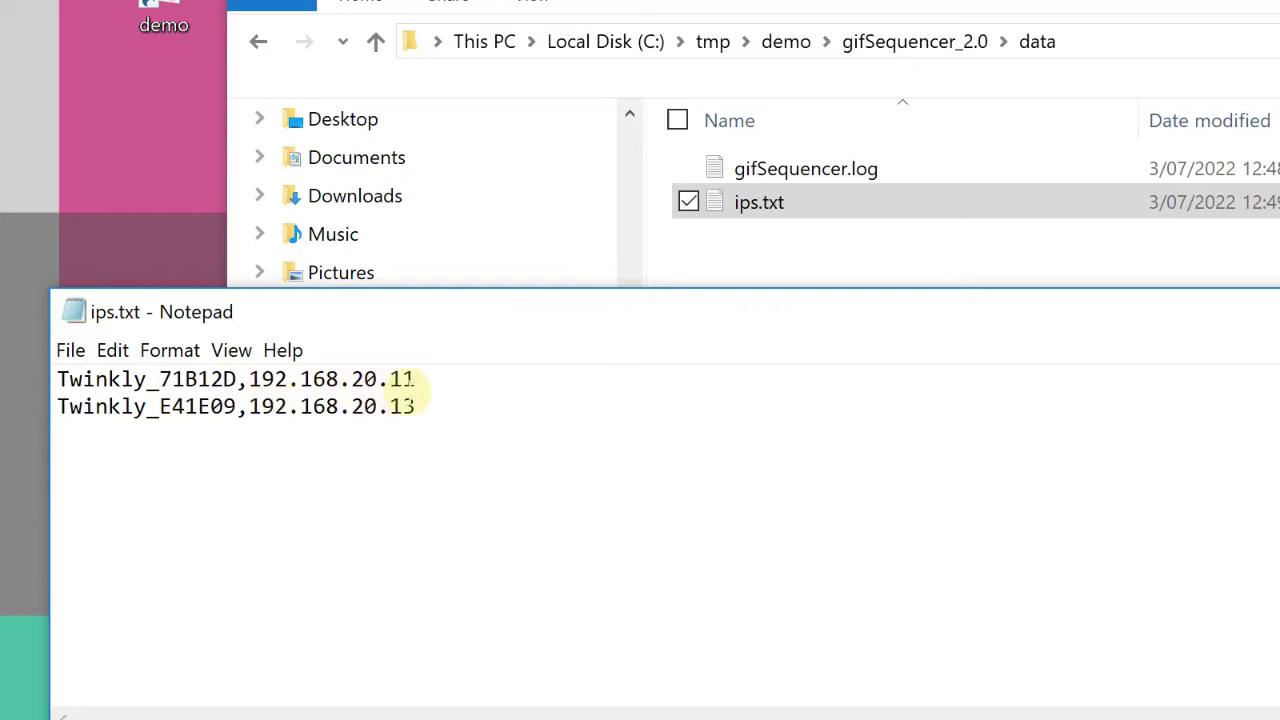
pyautogui.moveTo(750, 302); pyautogui.dragTo(593, 238)
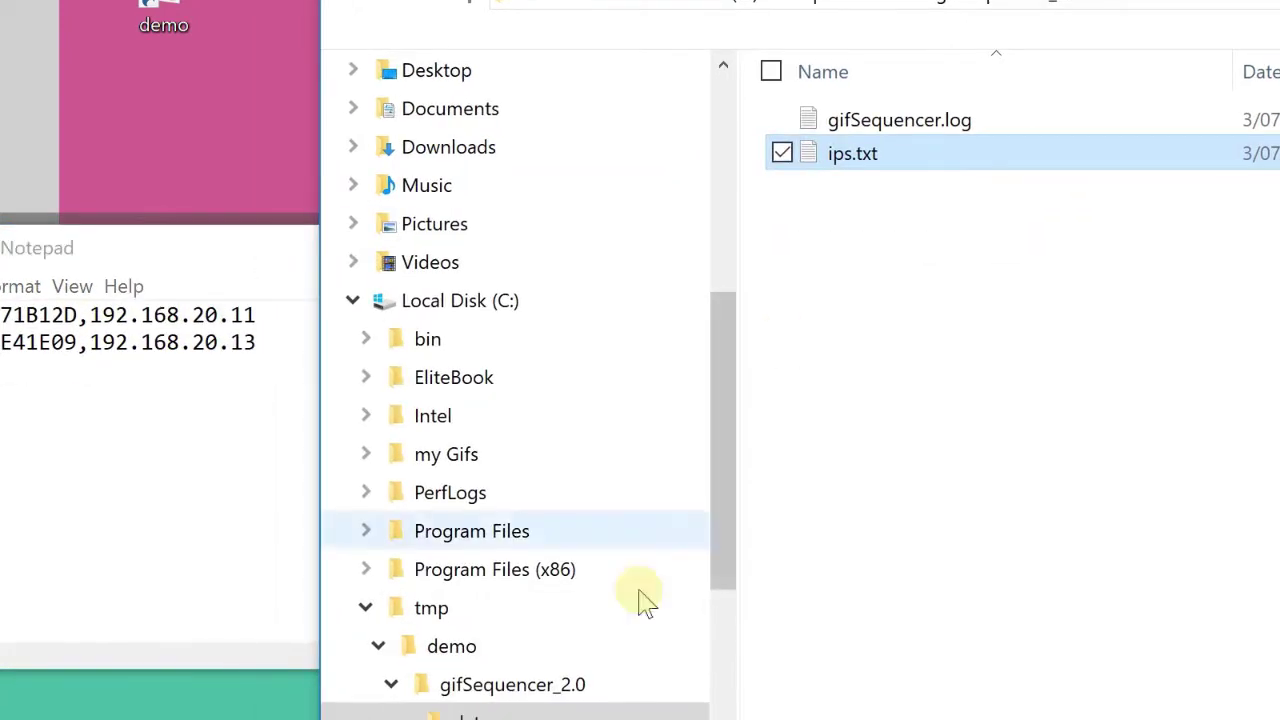
# Step: Open settings.ps1 from the gifSequencer_2.0 folder for editing in PowerShell ISE
pyautogui.click(562, 692)
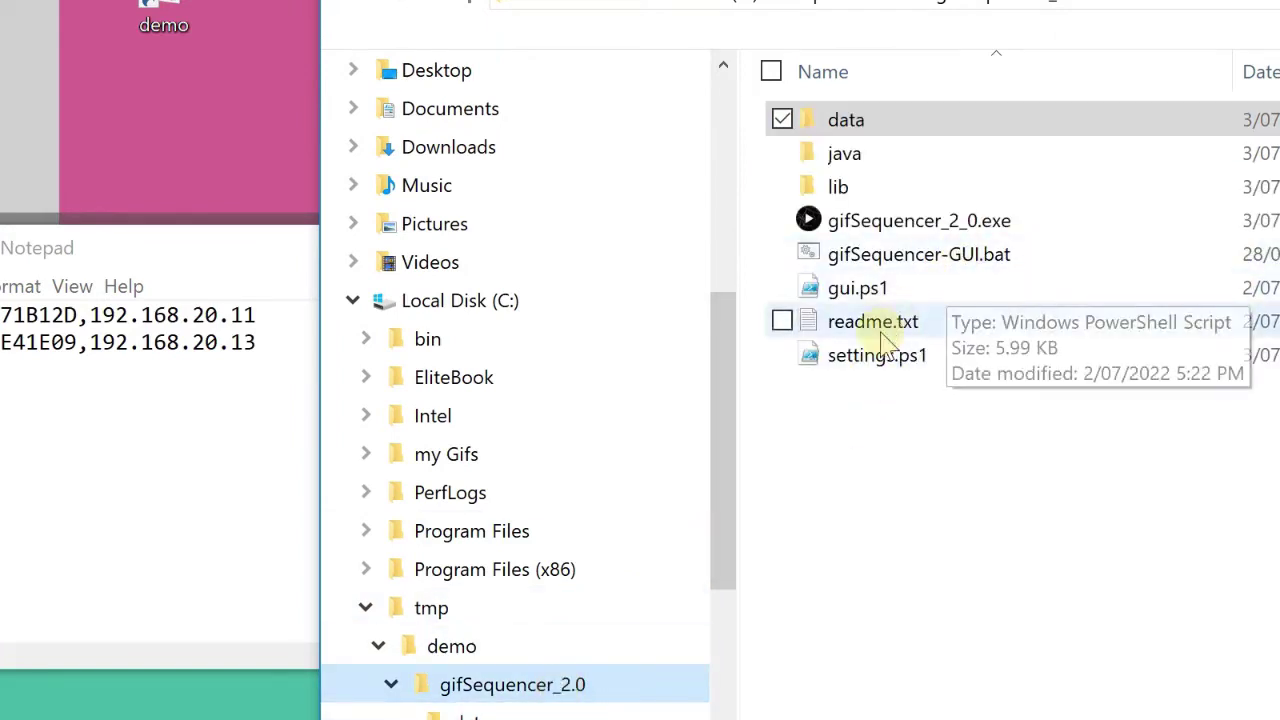
pyautogui.click(884, 372)
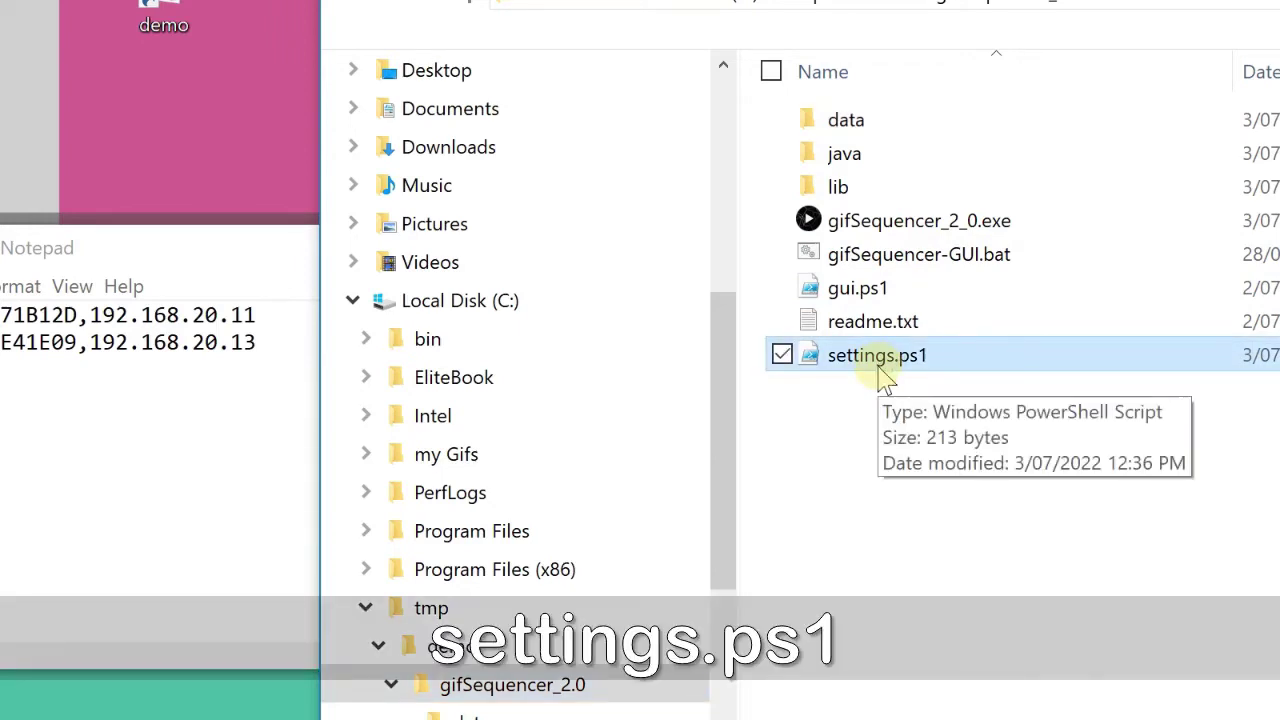
pyautogui.rightClick(886, 372)
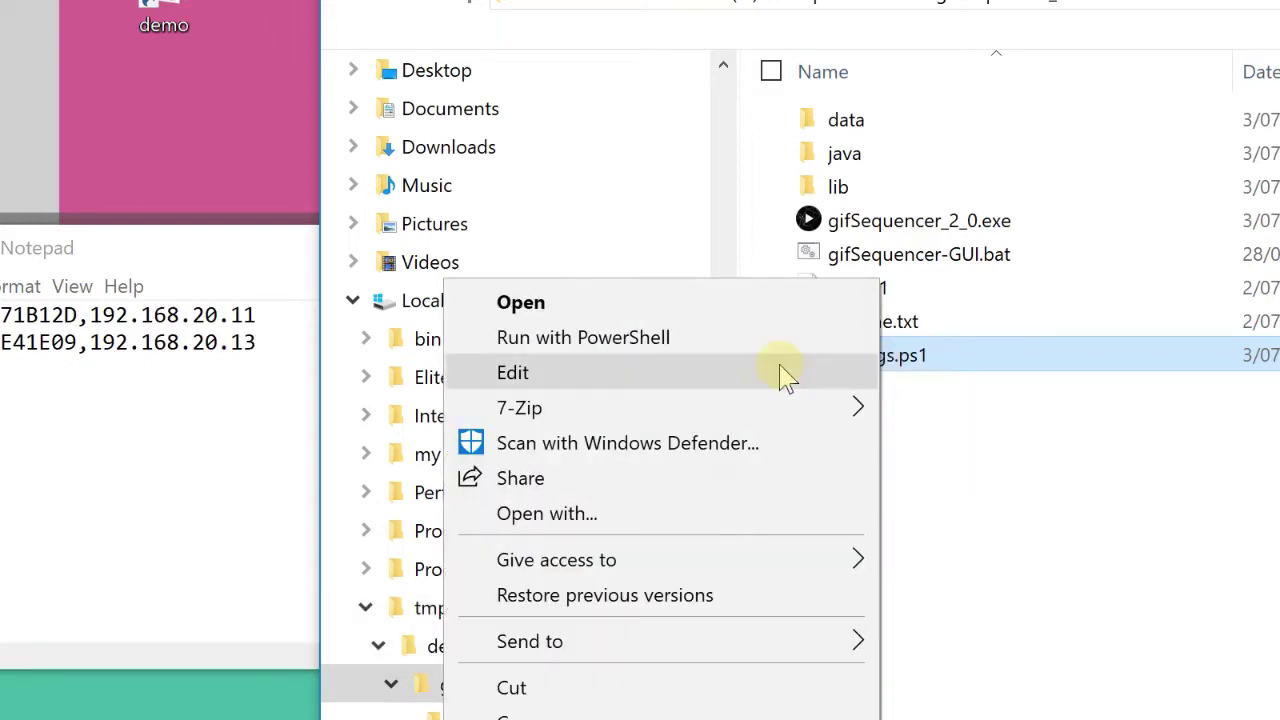
pyautogui.click(730, 372)
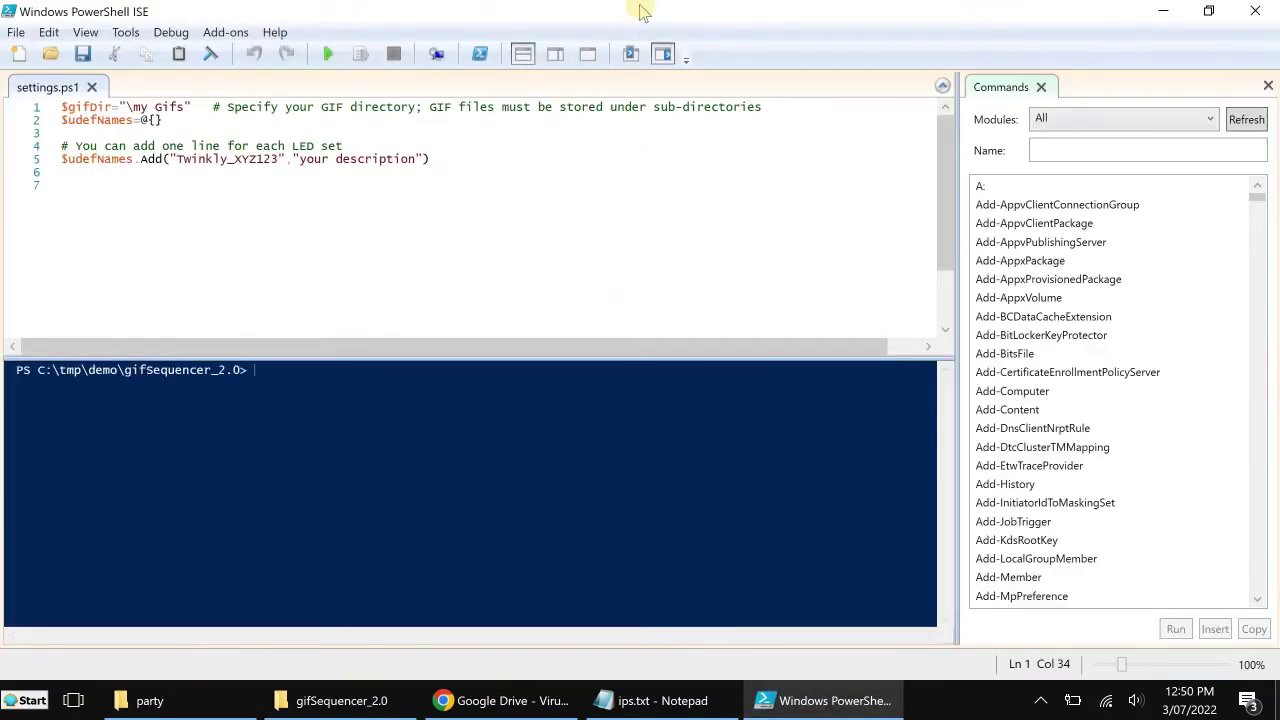
# Step: Snap PowerShell ISE to the right and ips.txt to the left, then inspect the \my Gifs path
pyautogui.moveTo(642, 12); pyautogui.dragTo(1278, 82)
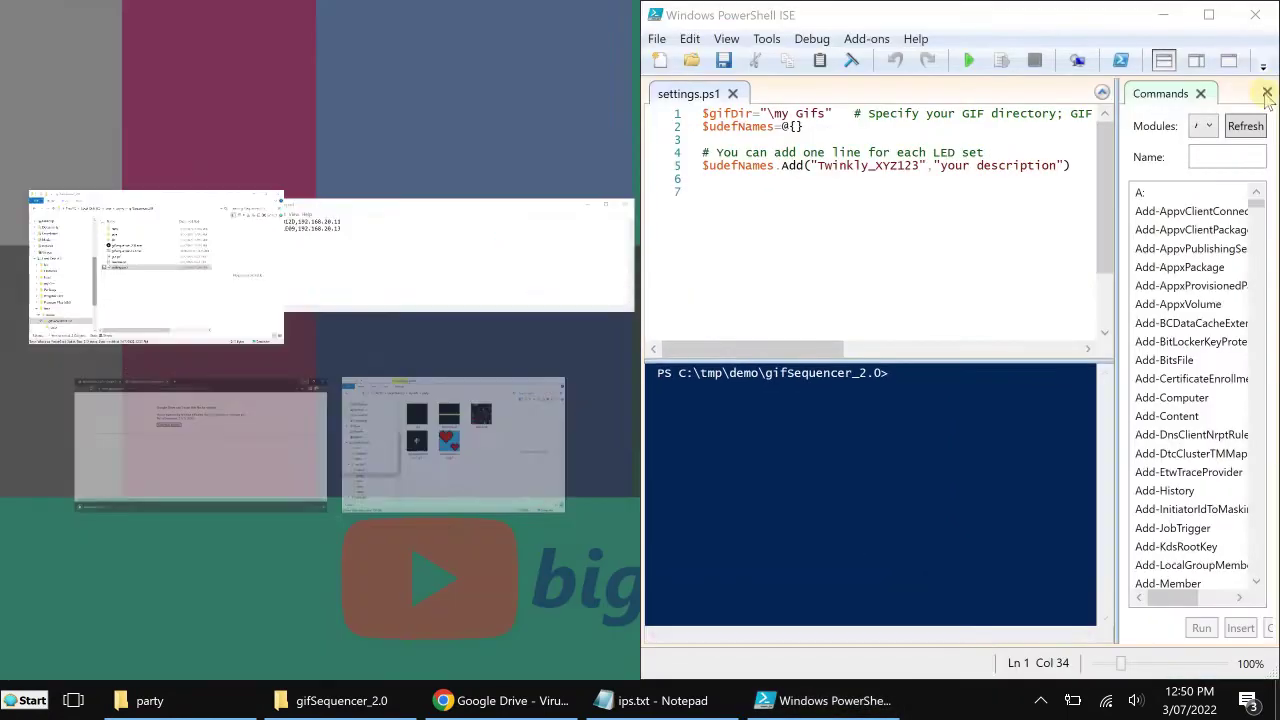
pyautogui.click(343, 266)
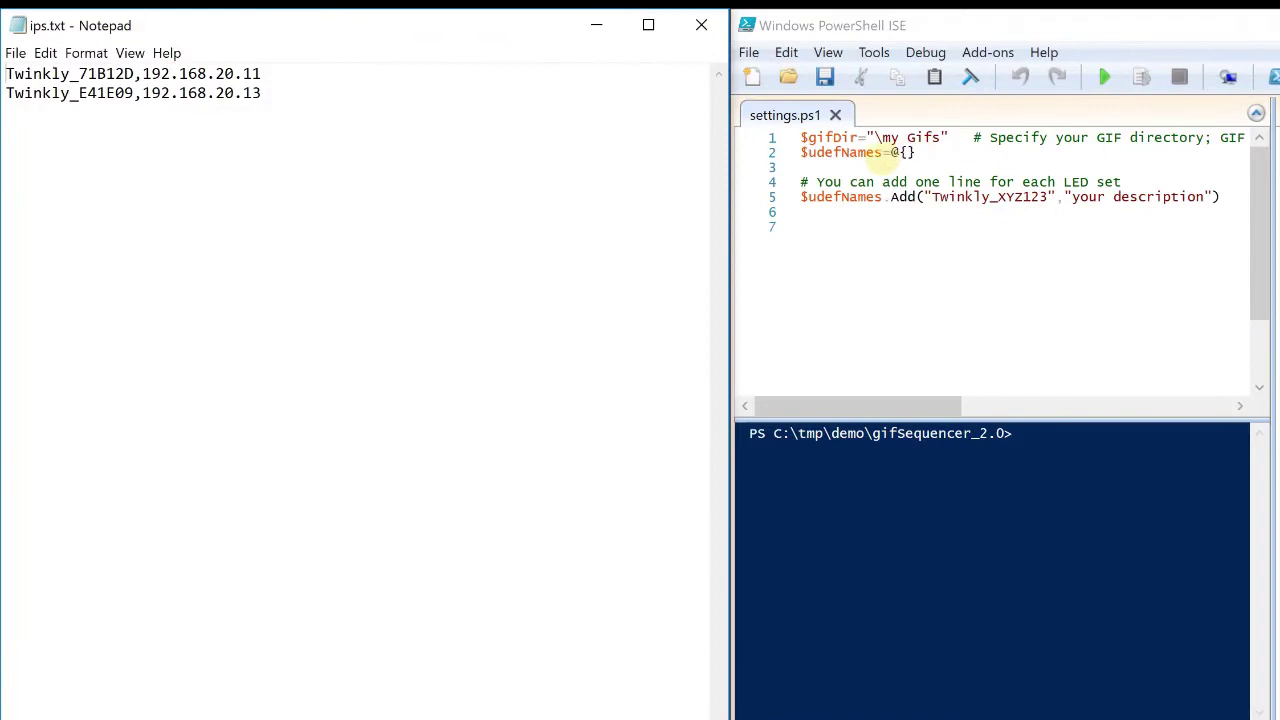
pyautogui.moveTo(878, 137); pyautogui.dragTo(940, 137)
pyautogui.click(878, 137)
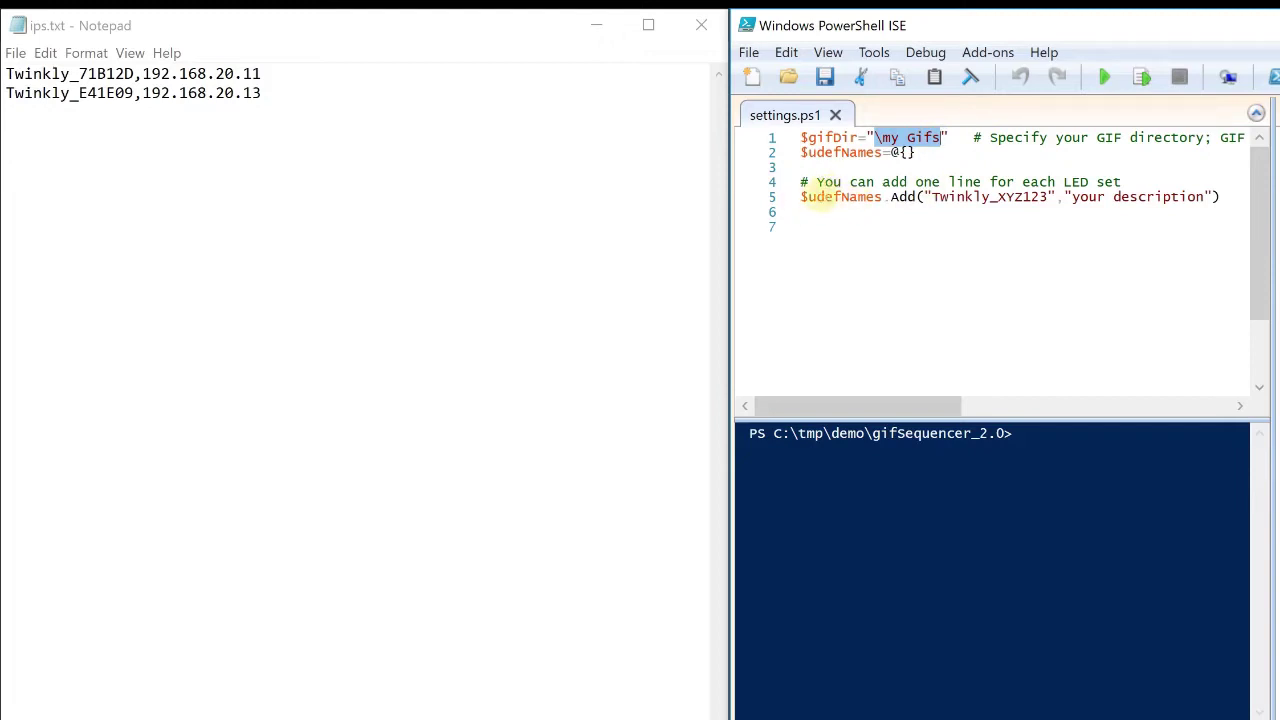
# Step: Select the example Twinkly_XYZ123 entry on line 5 and put the cursor at line 6
pyautogui.moveTo(932, 197); pyautogui.dragTo(1203, 196)
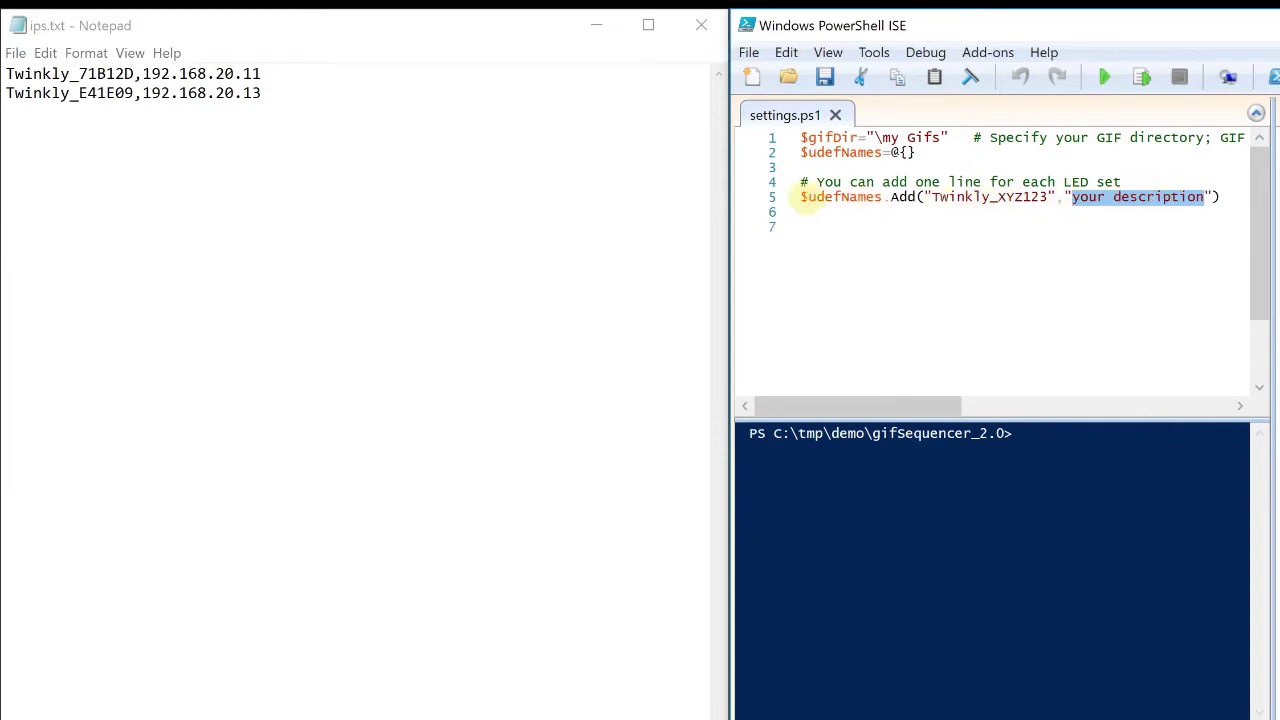
pyautogui.moveTo(806, 196); pyautogui.dragTo(822, 224)
pyautogui.click(800, 226)
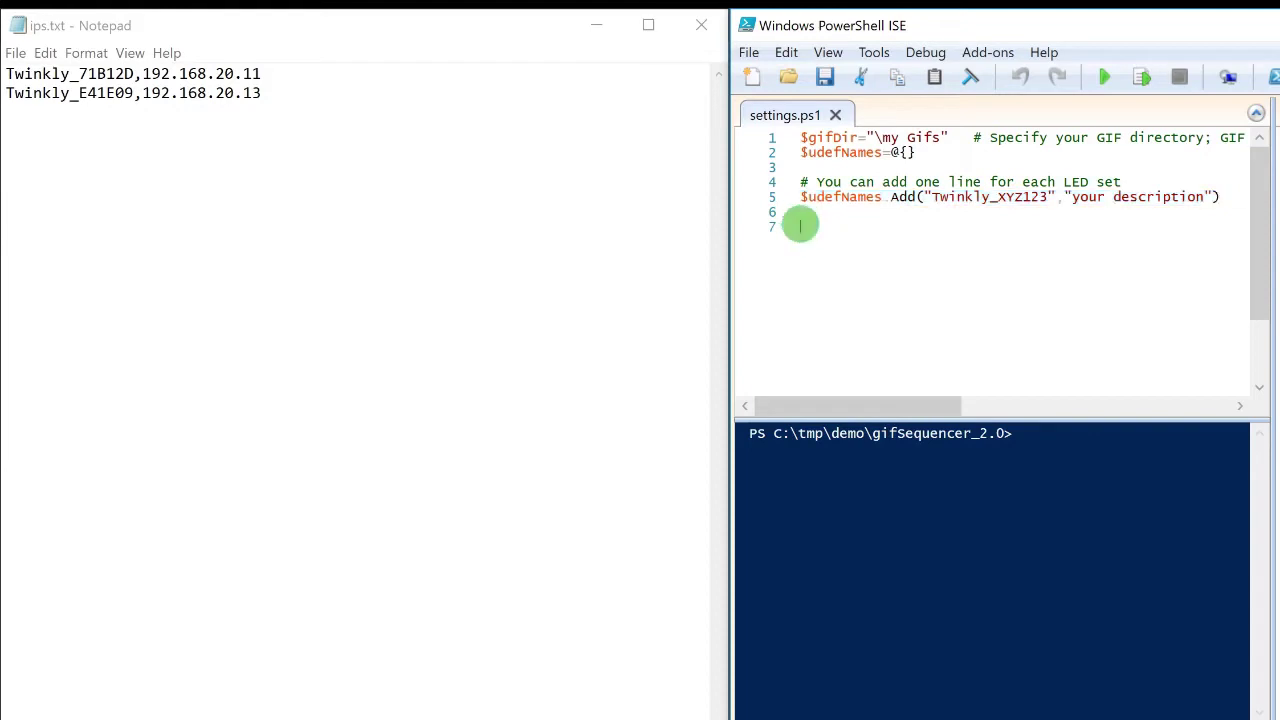
pyautogui.click(810, 213)
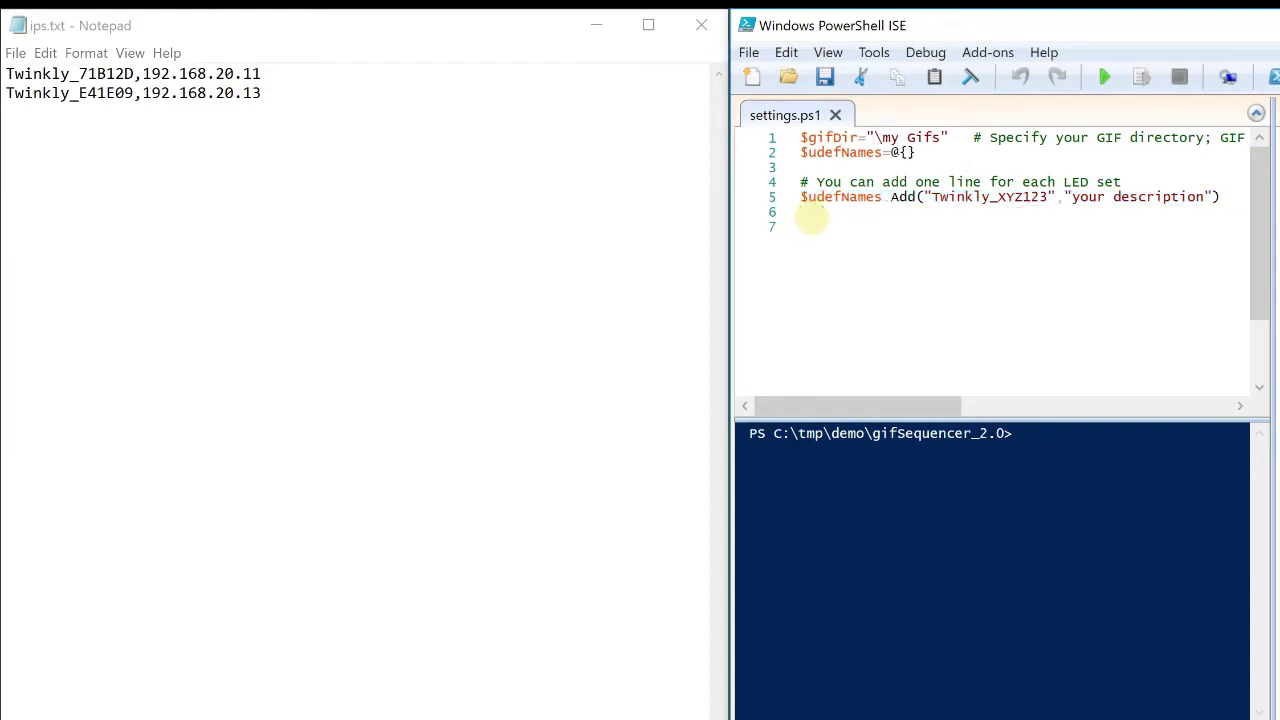
# Step: Paste two copies of the example line, naming the lights Twinkly_71B12D and Twinkly_E41E09
pyautogui.hotkey('ctrl', 'v')
pyautogui.hotkey('ctrl', 'v')
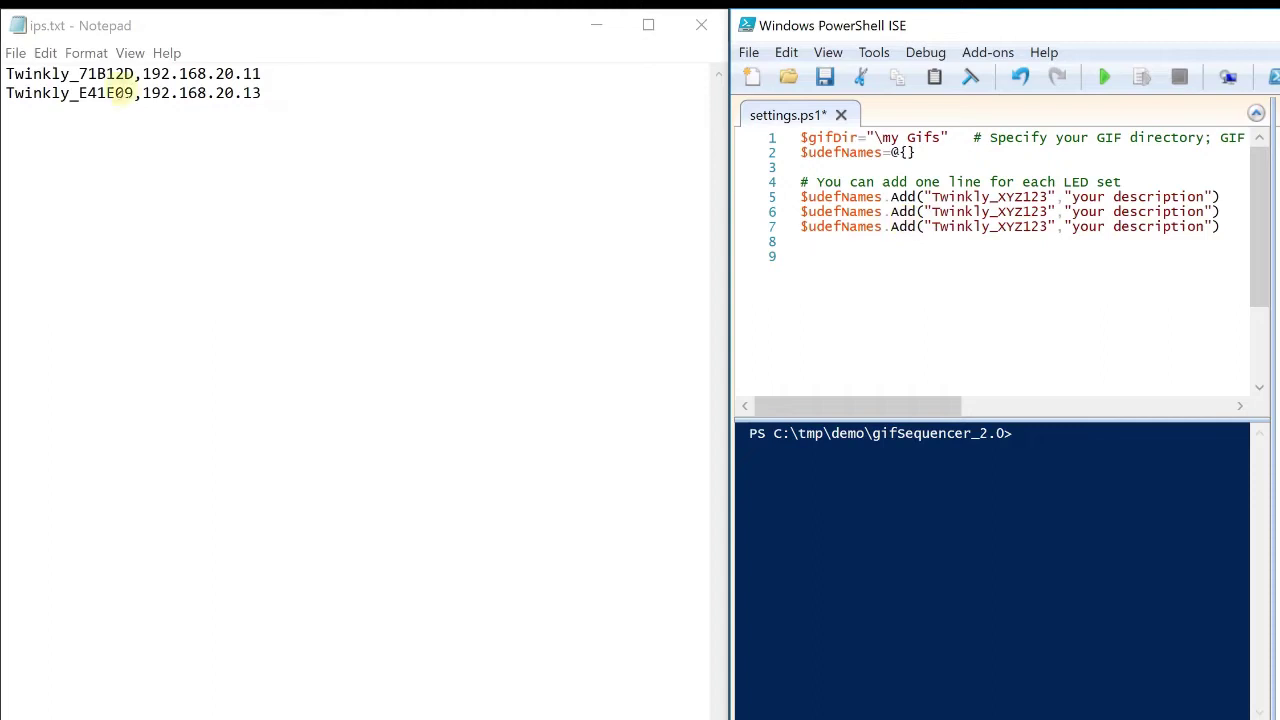
pyautogui.moveTo(8, 73); pyautogui.dragTo(134, 73)
pyautogui.hotkey('ctrl', 'c')
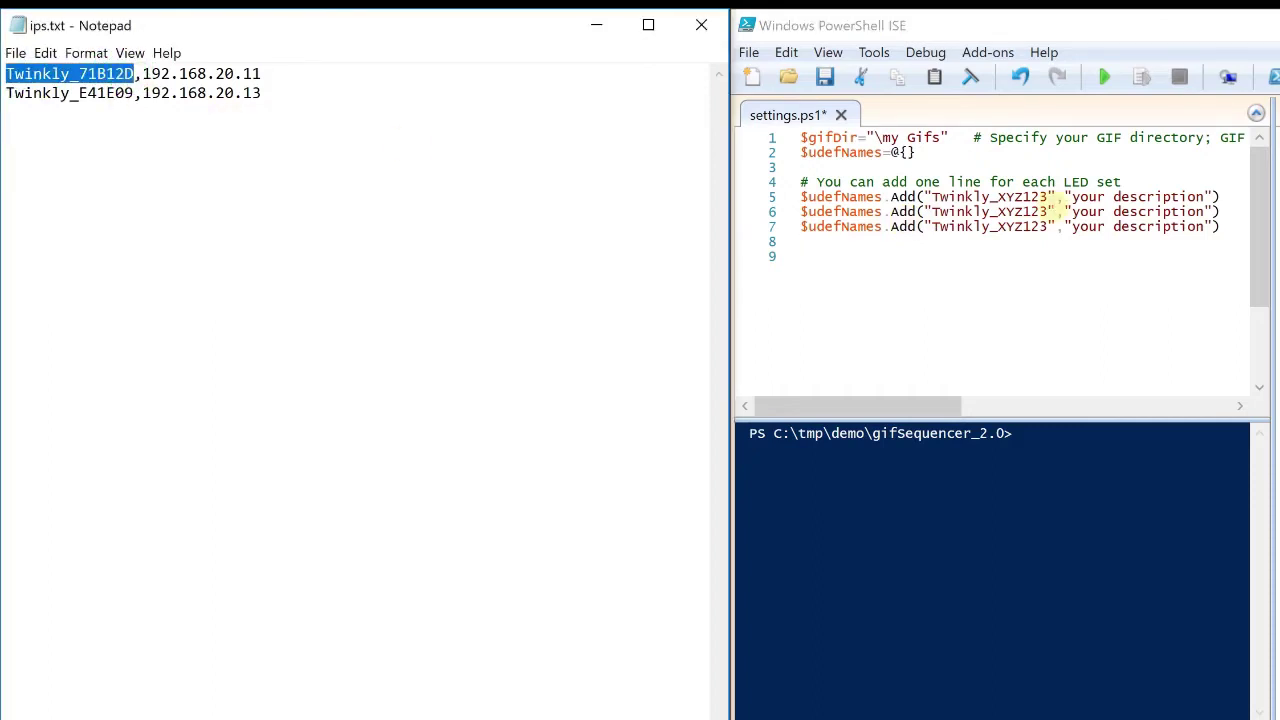
pyautogui.click(932, 213)
pyautogui.moveTo(932, 213); pyautogui.dragTo(1047, 212)
pyautogui.hotkey('ctrl', 'v')
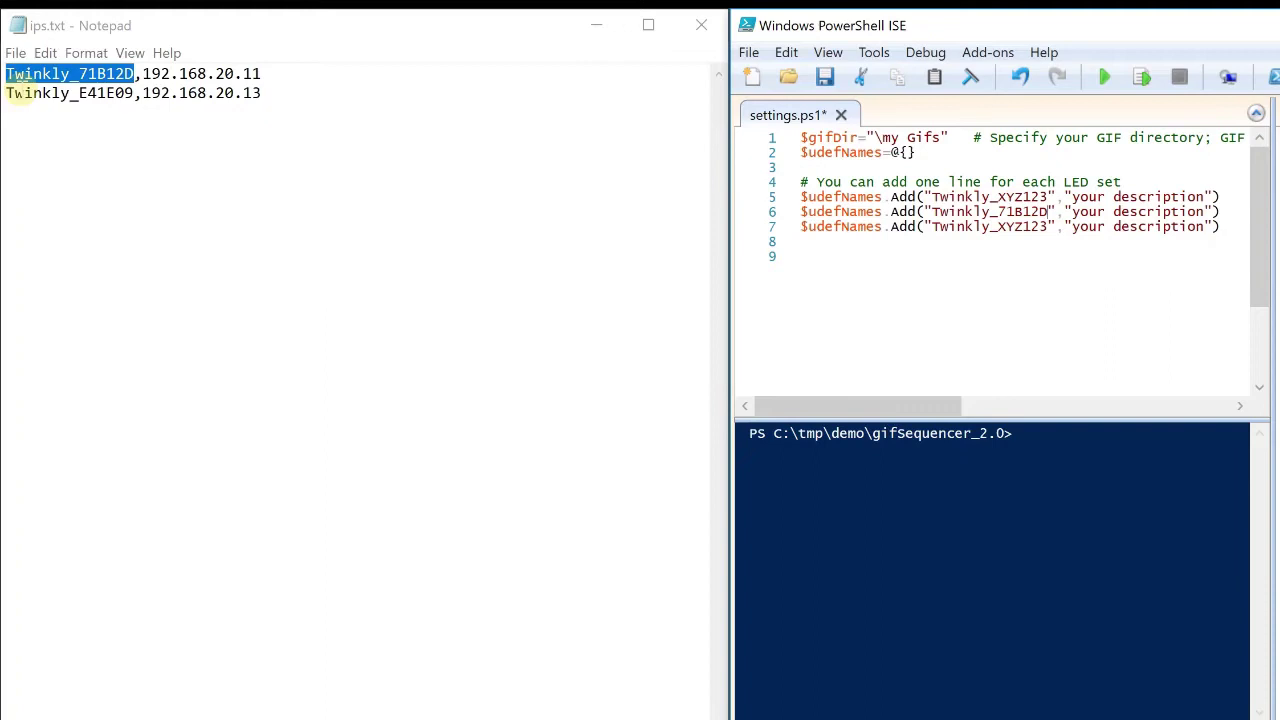
pyautogui.moveTo(6, 93); pyautogui.dragTo(134, 94)
pyautogui.hotkey('ctrl', 'c')
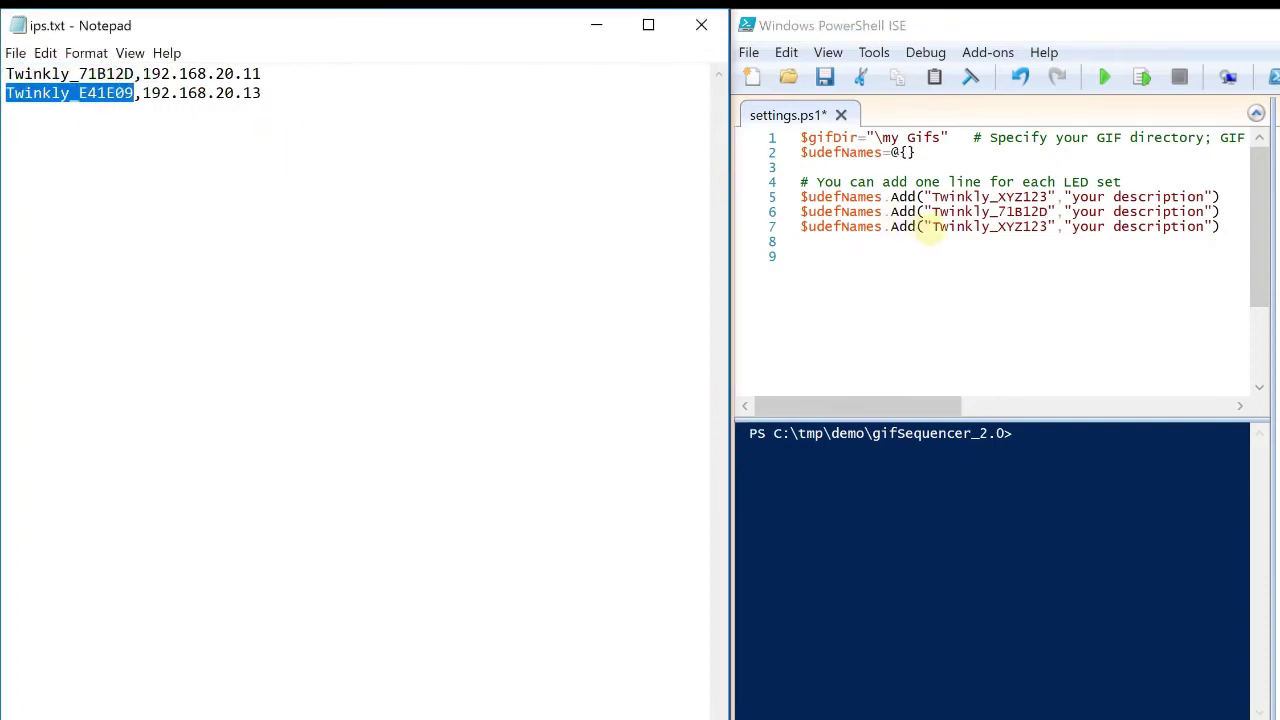
pyautogui.moveTo(930, 227); pyautogui.dragTo(1052, 227)
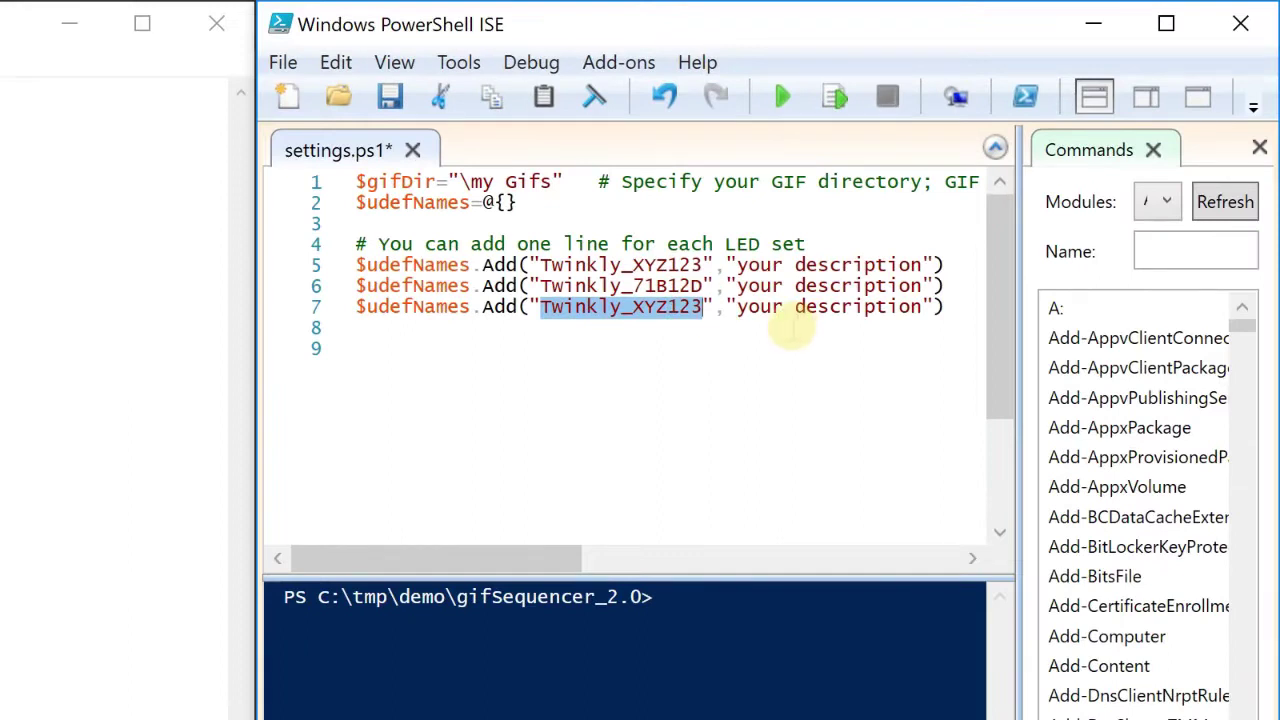
pyautogui.hotkey('ctrl', 'v')
# Step: Replace the placeholder descriptions with 400 String and 210 Curtain
pyautogui.moveTo(738, 288); pyautogui.dragTo(922, 288)
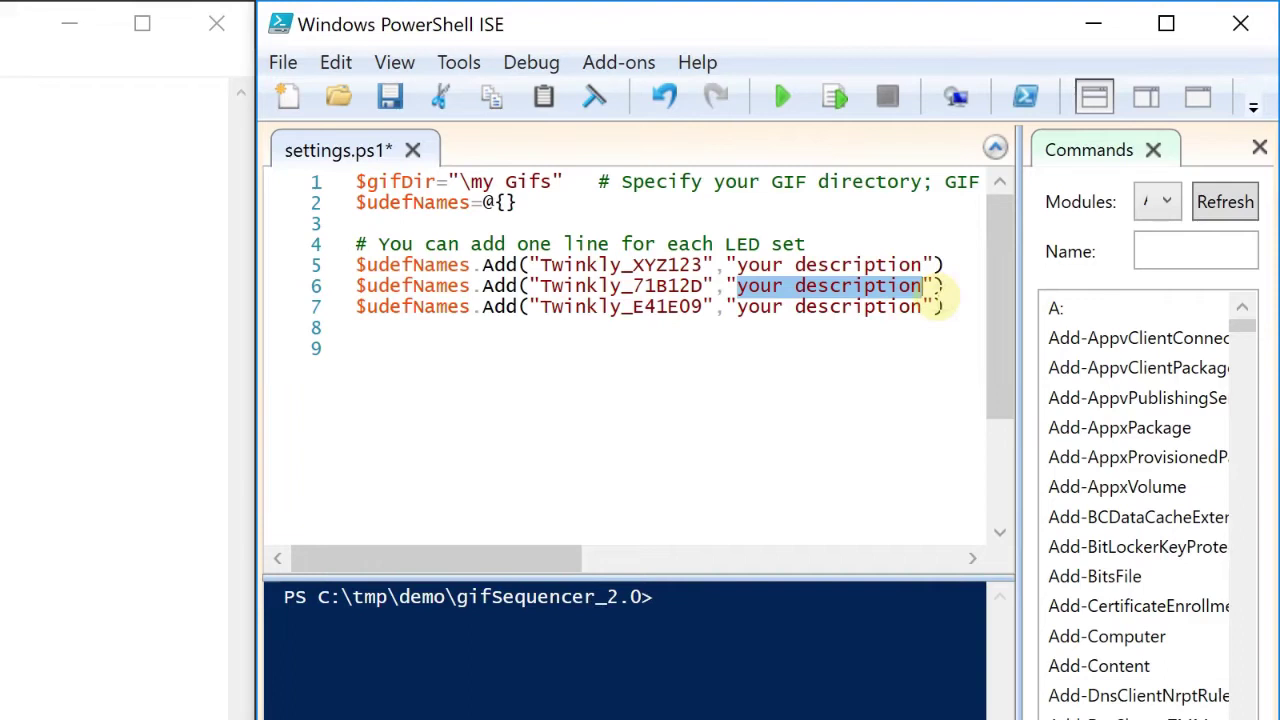
pyautogui.press('Delete')
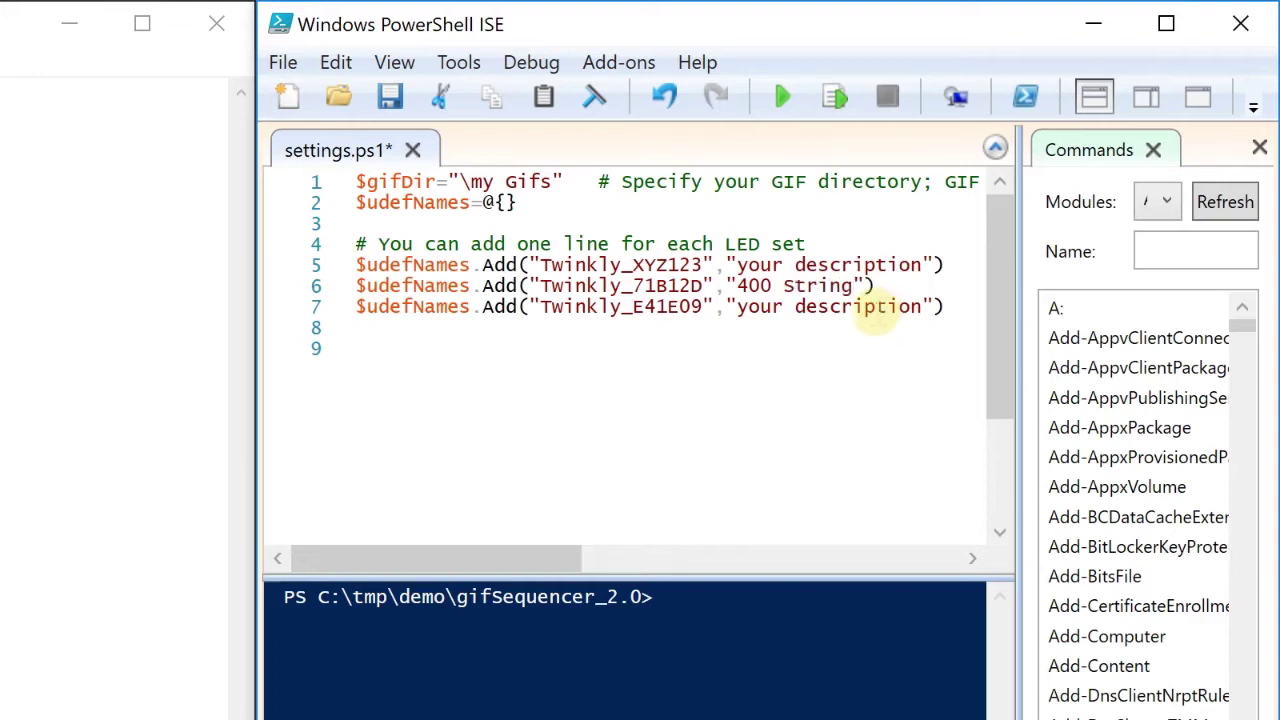
pyautogui.moveTo(738, 310); pyautogui.dragTo(928, 312)
pyautogui.write('21')
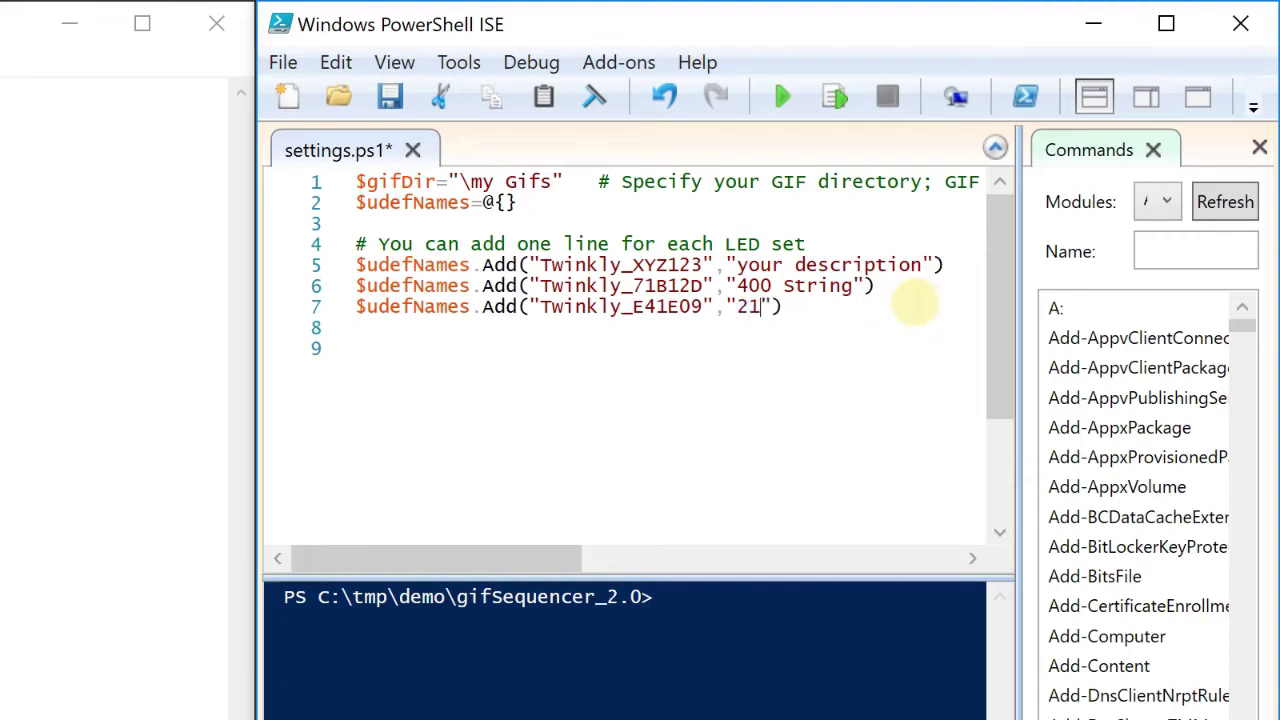
pyautogui.write('0 Curt')
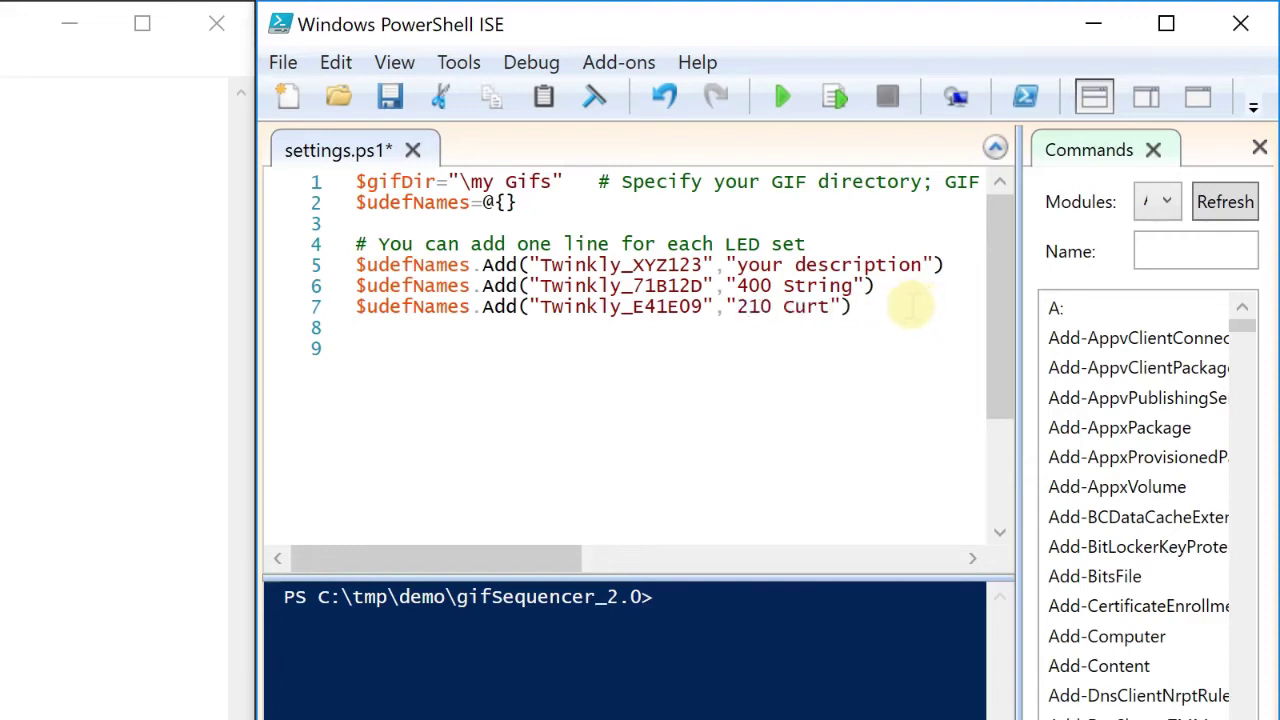
pyautogui.write('ain')
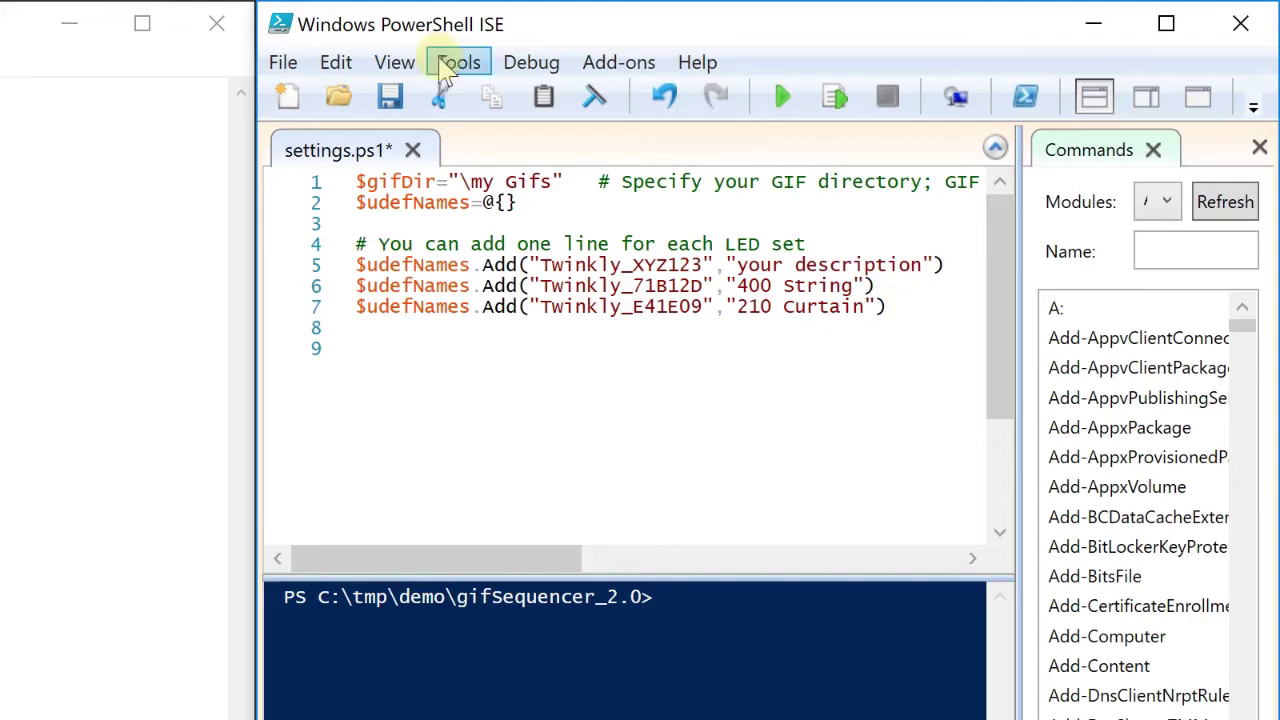
# Step: Save settings.ps1 and close both PowerShell ISE and the ips.txt Notepad window
pyautogui.click(389, 95)
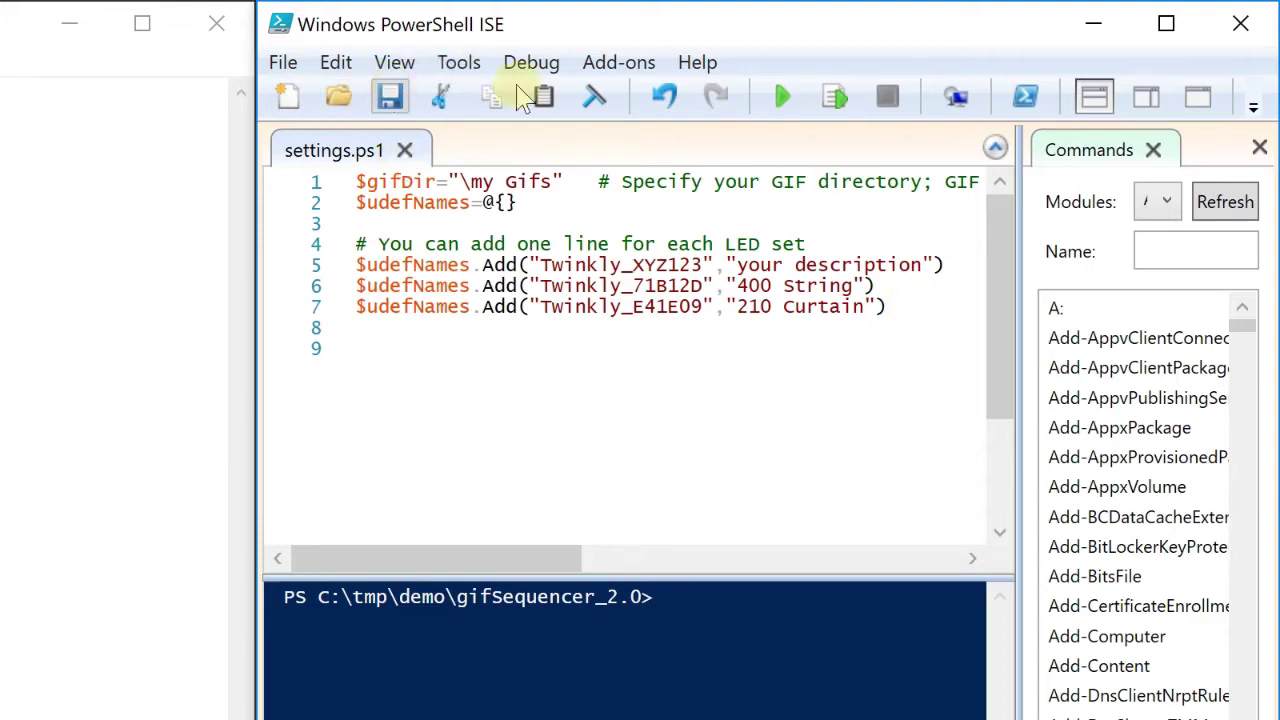
pyautogui.click(1240, 22)
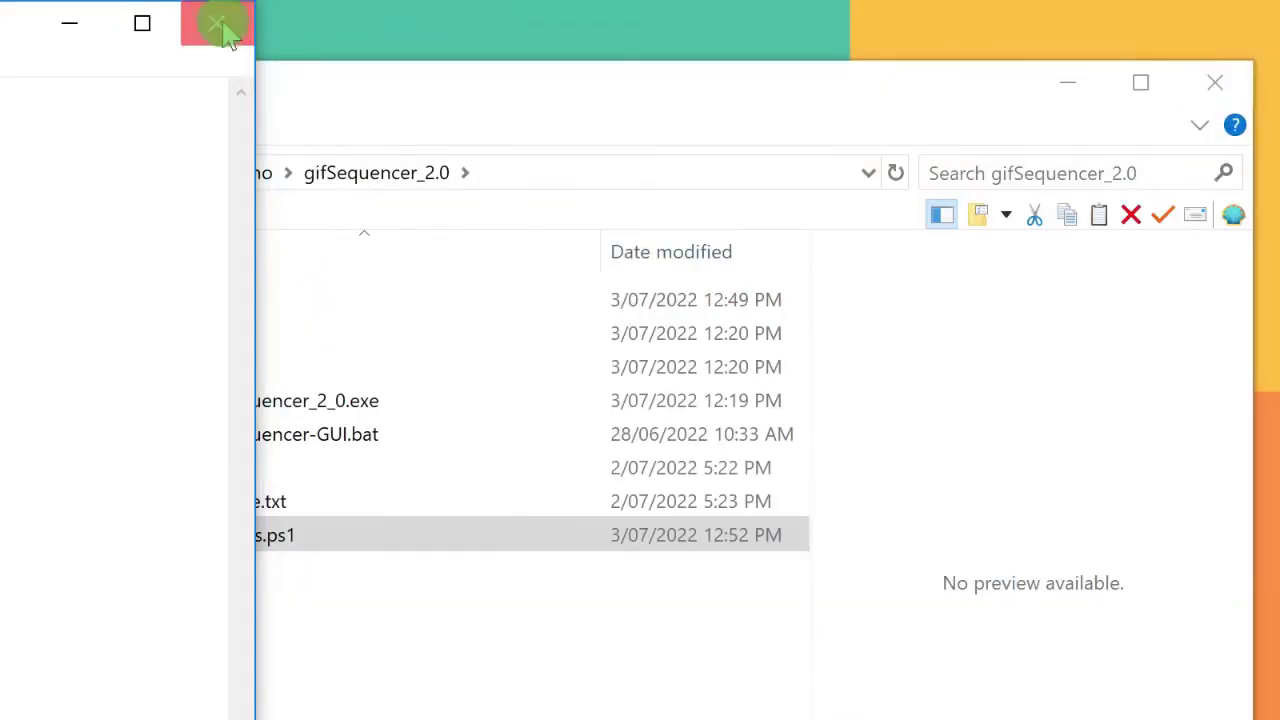
pyautogui.click(230, 35)
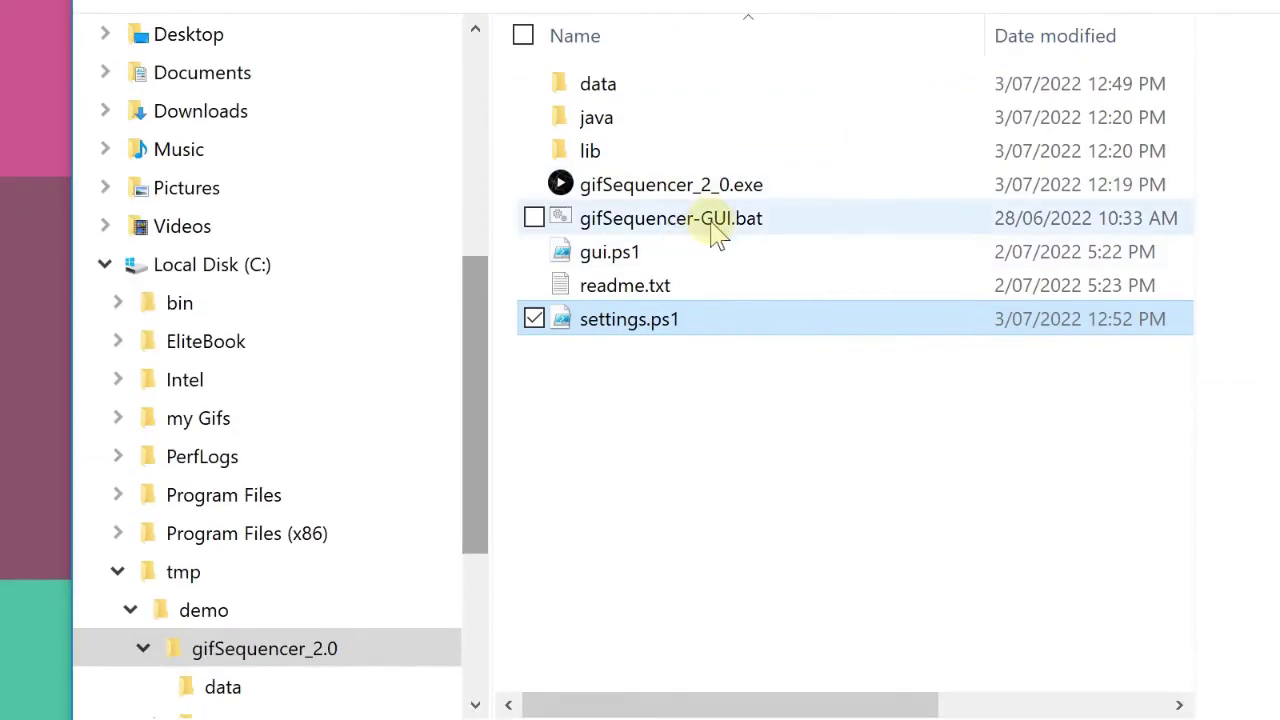
# Step: Relaunch the gifSequencer GUI, close the old window, and show the light-set list
pyautogui.doubleClick(715, 222)
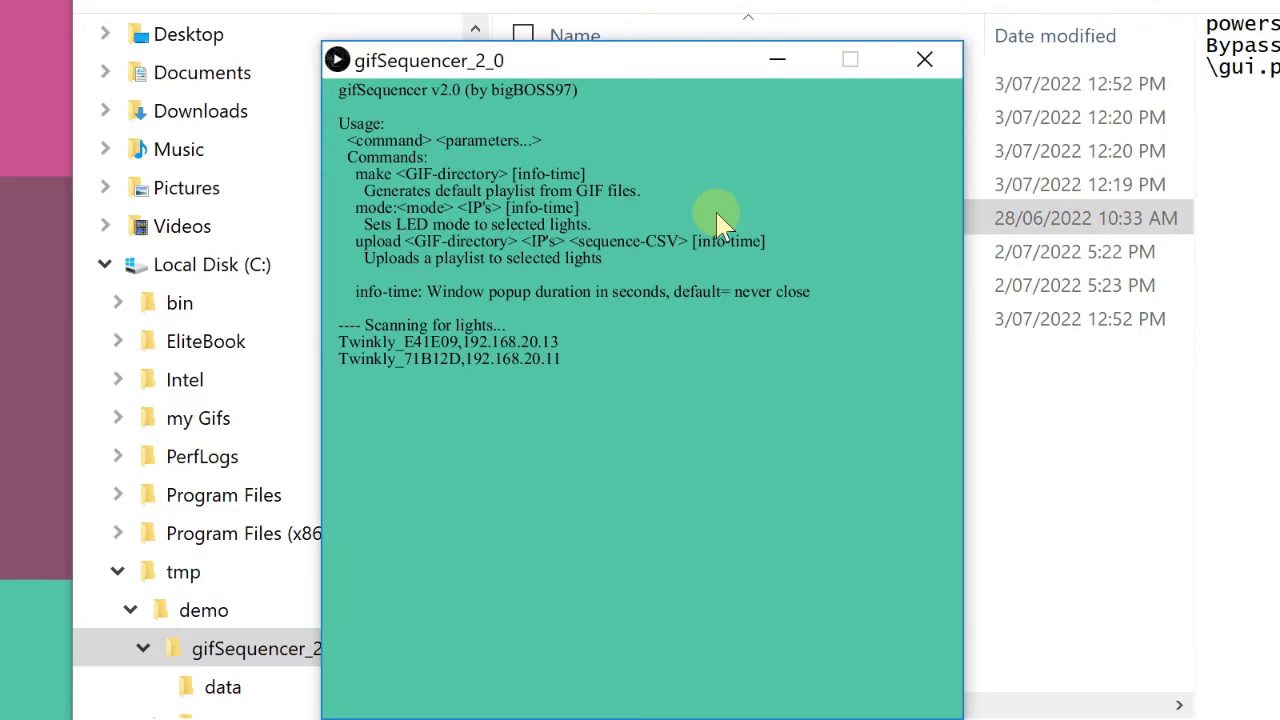
pyautogui.click(940, 58)
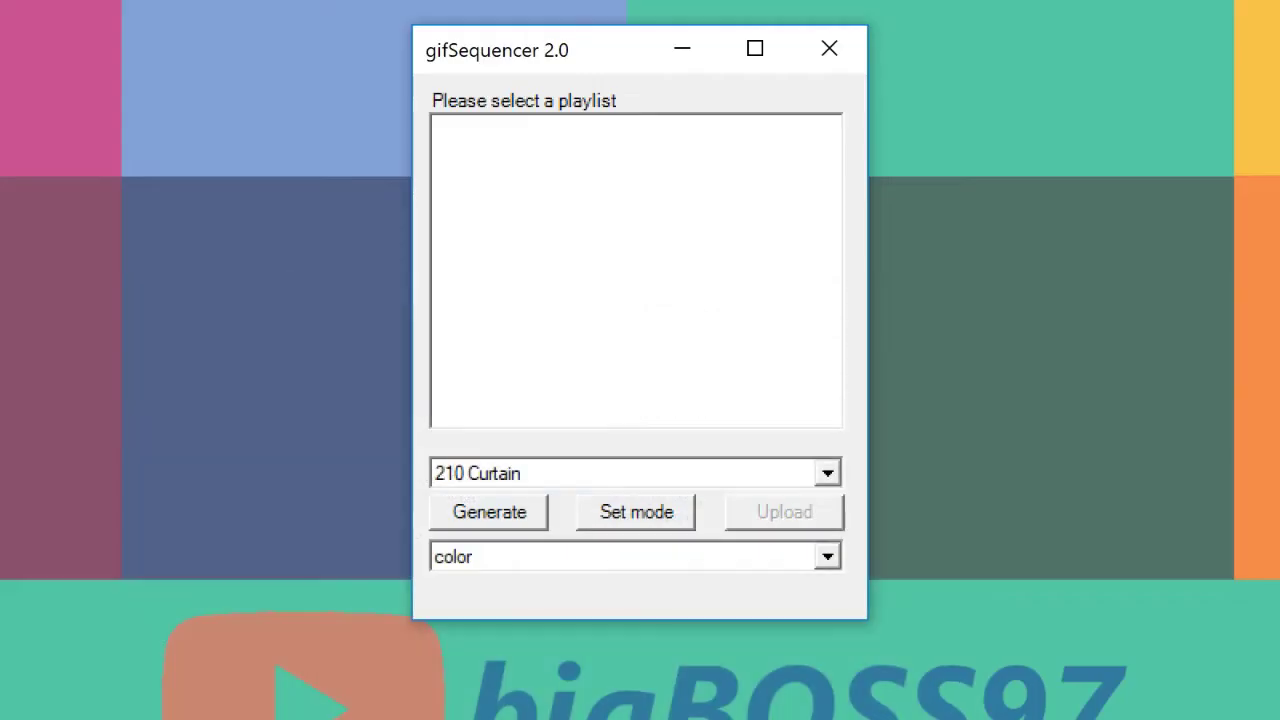
pyautogui.click(827, 473)
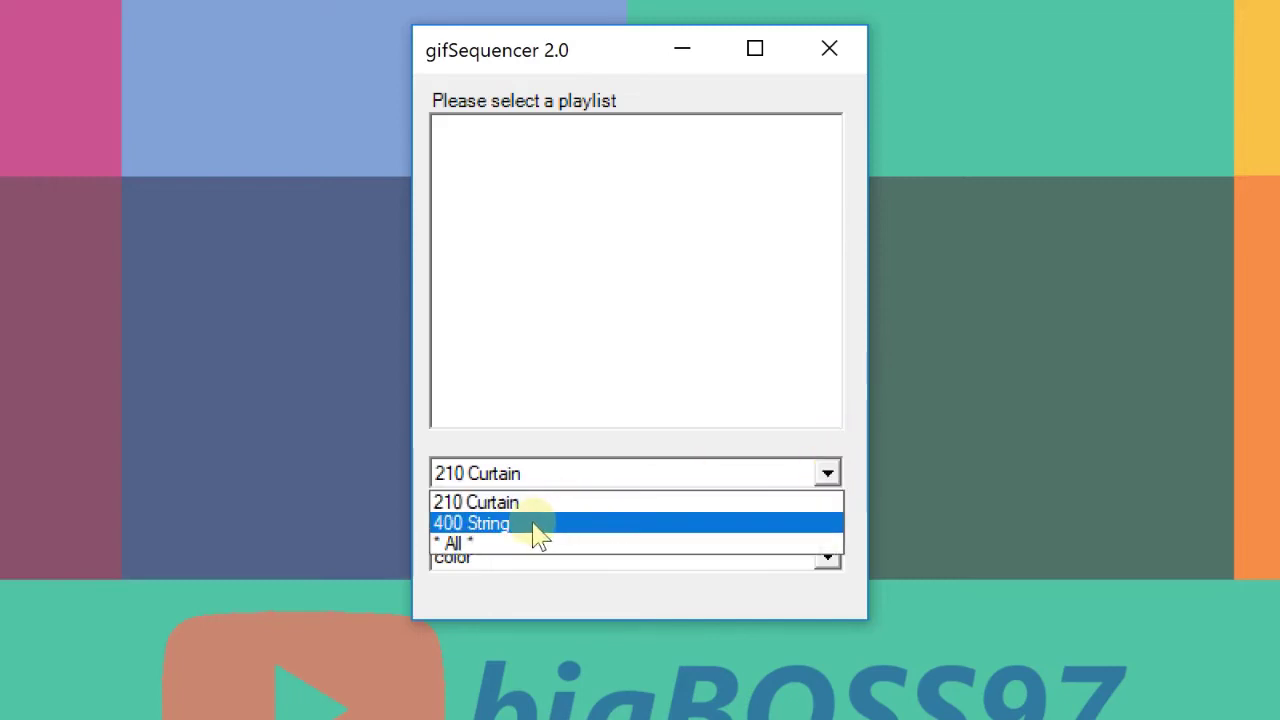
# Step: Keep 210 Curtain as the light set and generate the gifseq.csv playlist
pyautogui.click(808, 450)
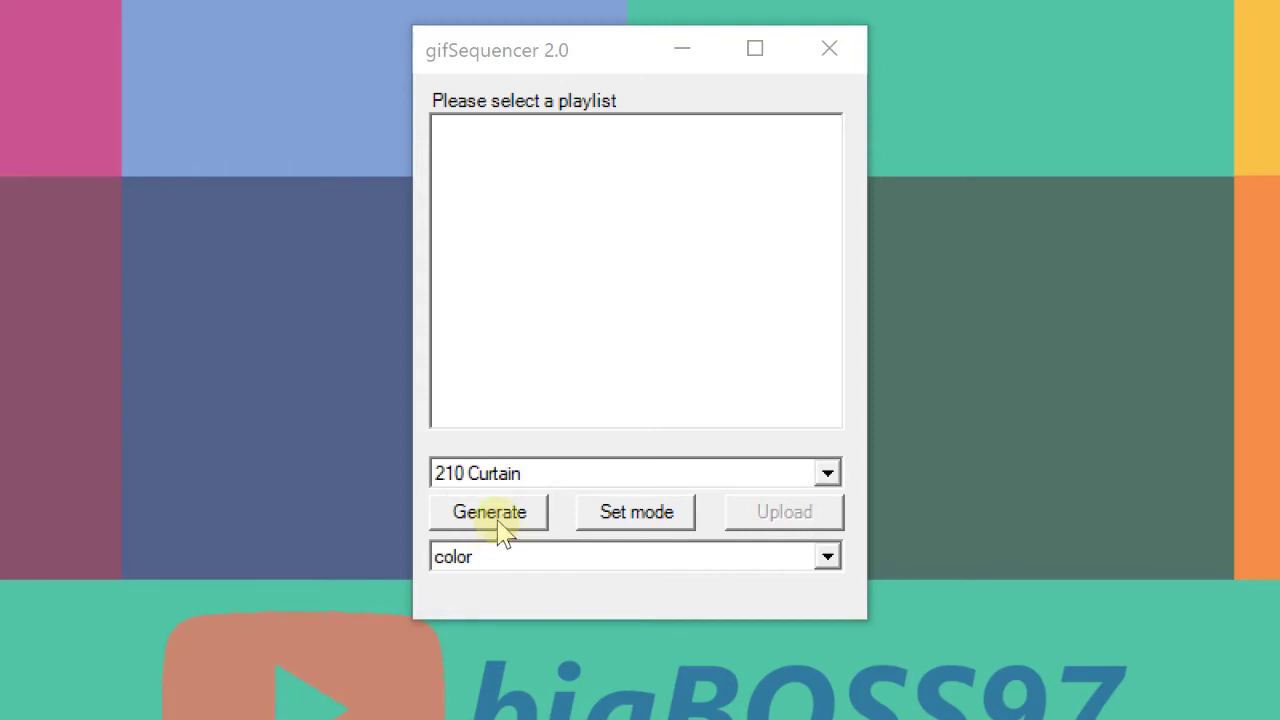
pyautogui.click(495, 518)
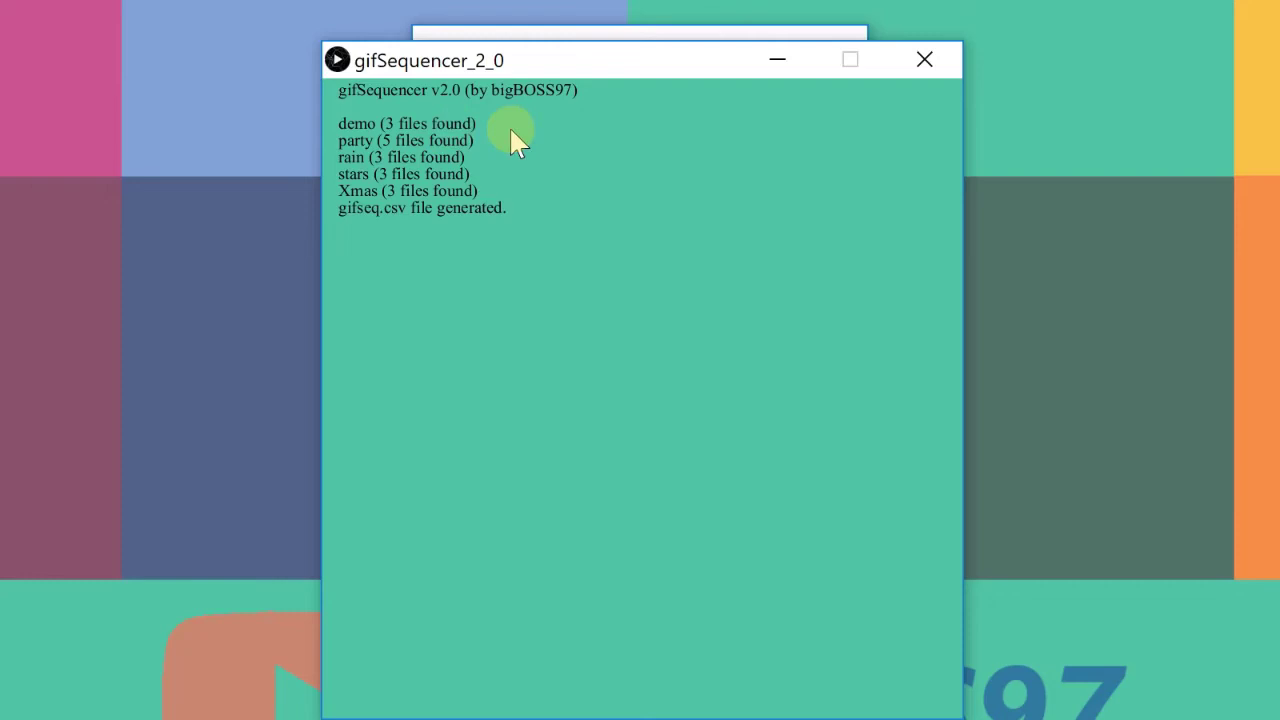
# Step: Delete every gifseq.csv line from party/!.gif to the end, keeping the header and three demo rows
pyautogui.click(920, 57)
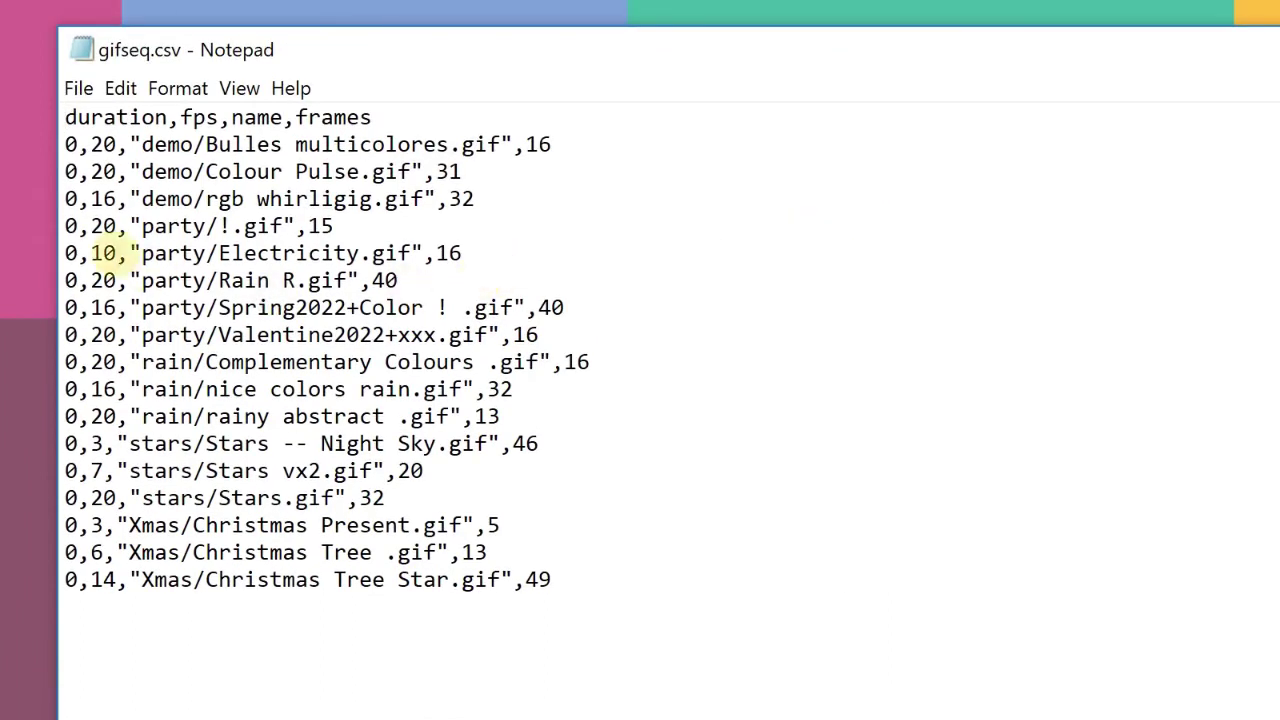
pyautogui.click(60, 226)
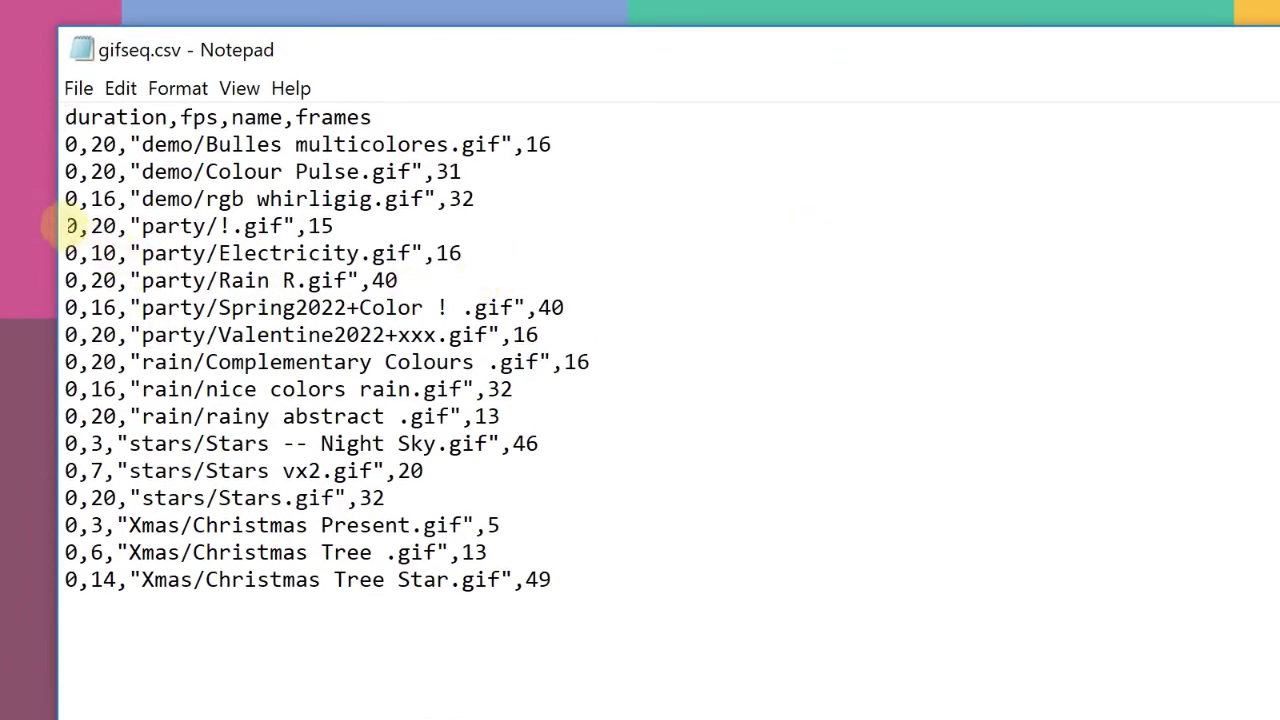
pyautogui.moveTo(57, 228); pyautogui.dragTo(597, 581)
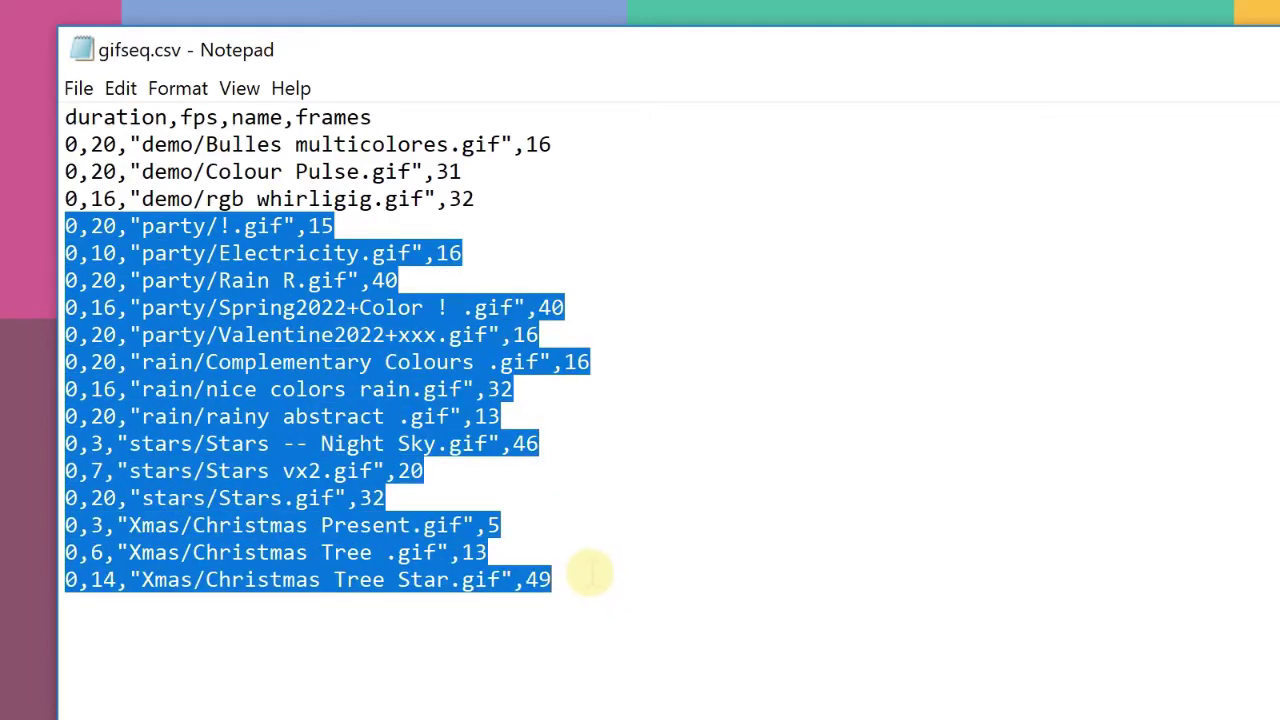
pyautogui.press('Delete')
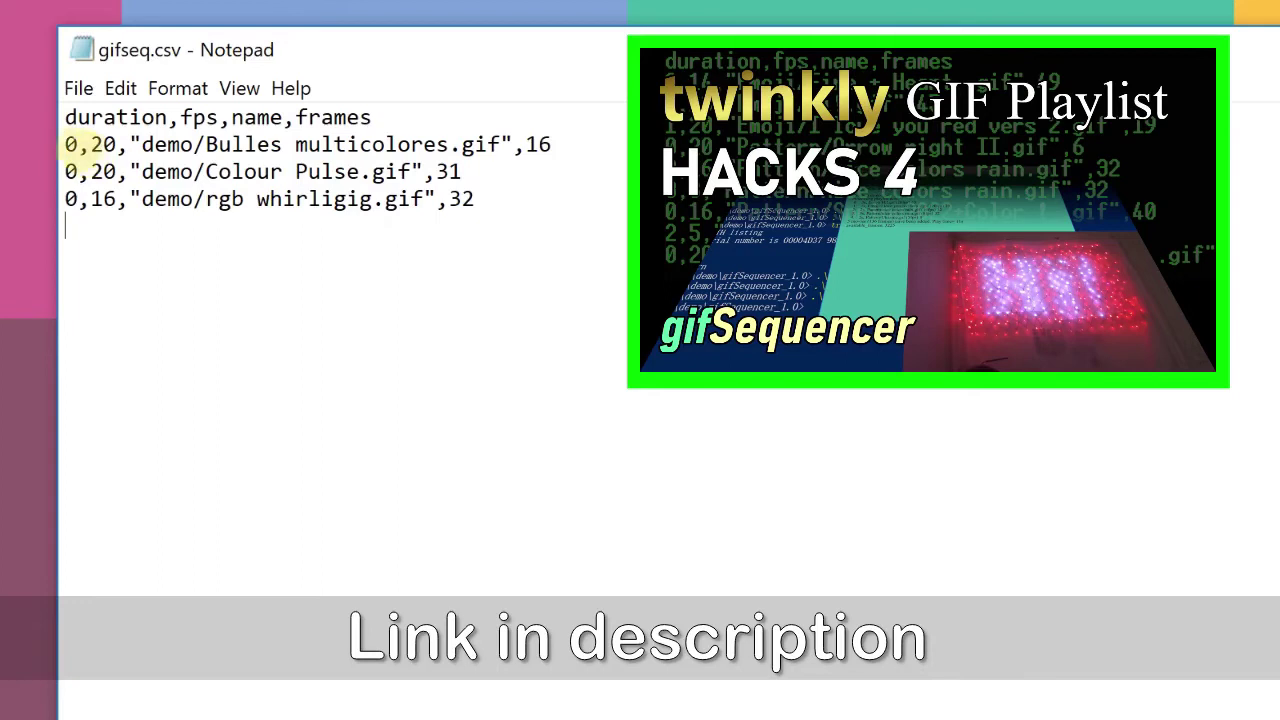
# Step: Duplicate the Bulles multicolores, Colour Pulse and rgb whirligig lines
pyautogui.moveTo(55, 145); pyautogui.dragTo(42, 196)
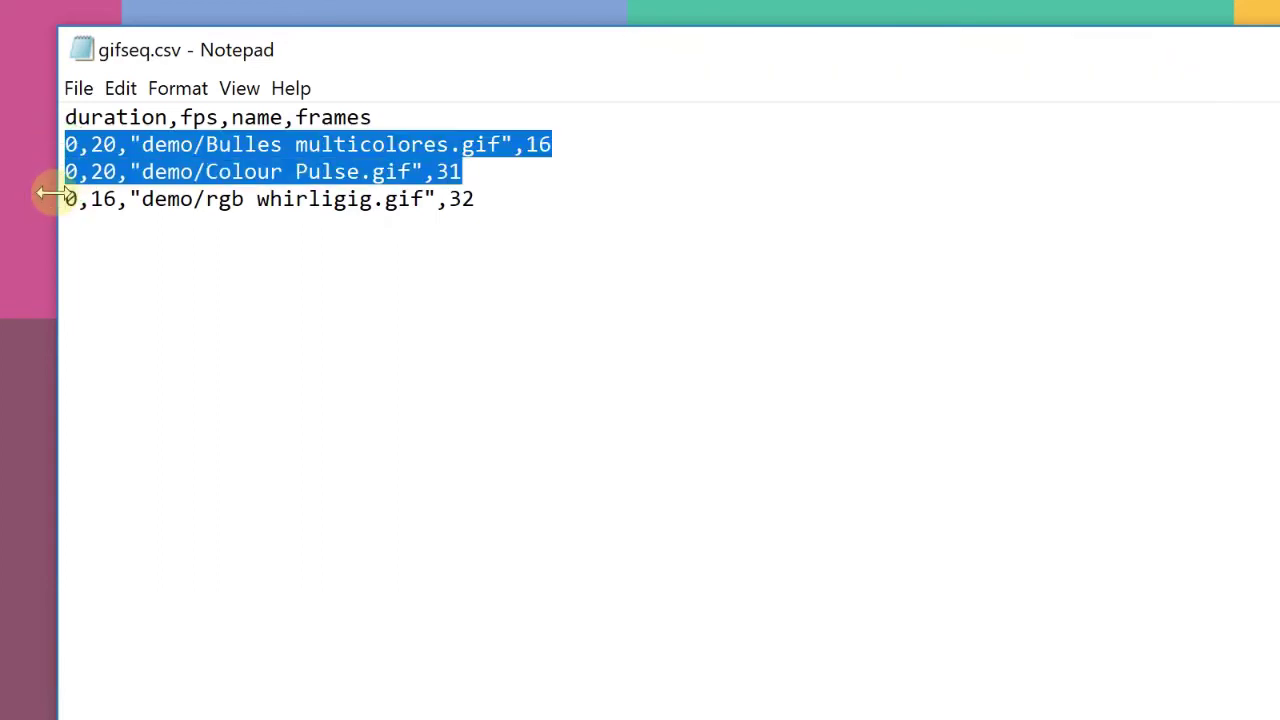
pyautogui.hotkey('ctrl', 'c')
pyautogui.click(63, 172)
pyautogui.hotkey('ctrl', 'v')
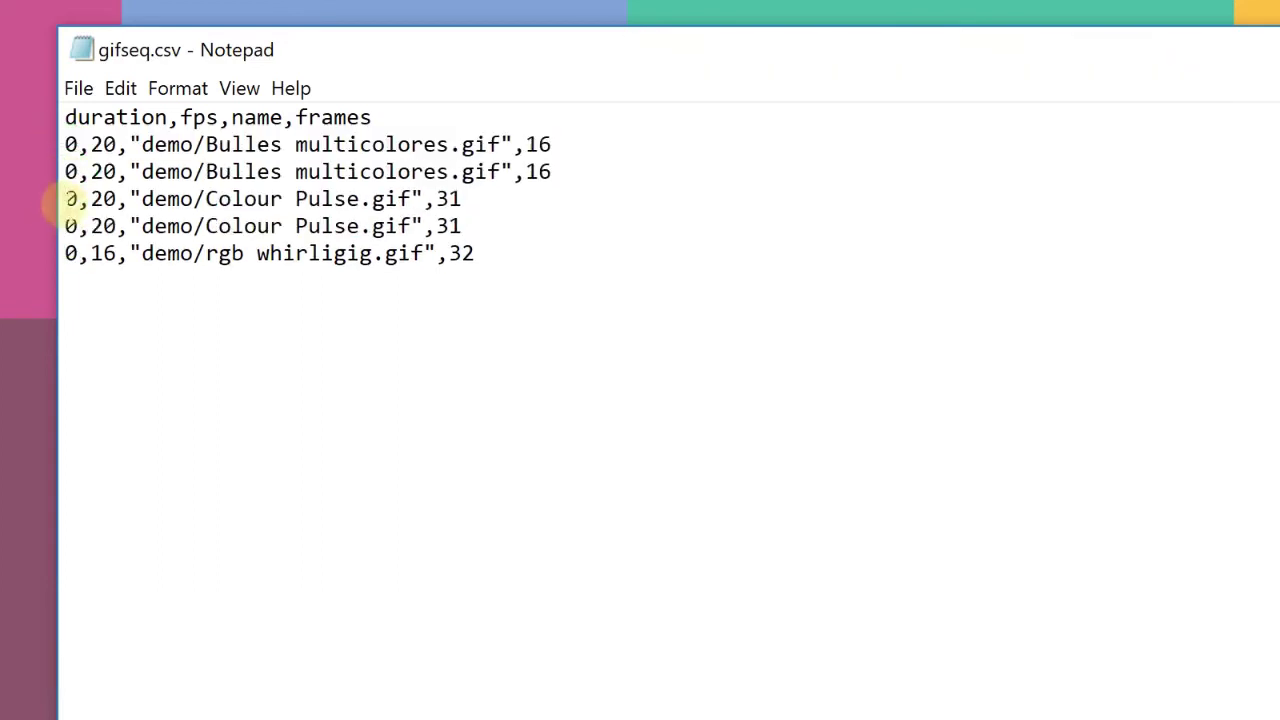
pyautogui.moveTo(55, 256); pyautogui.dragTo(57, 280)
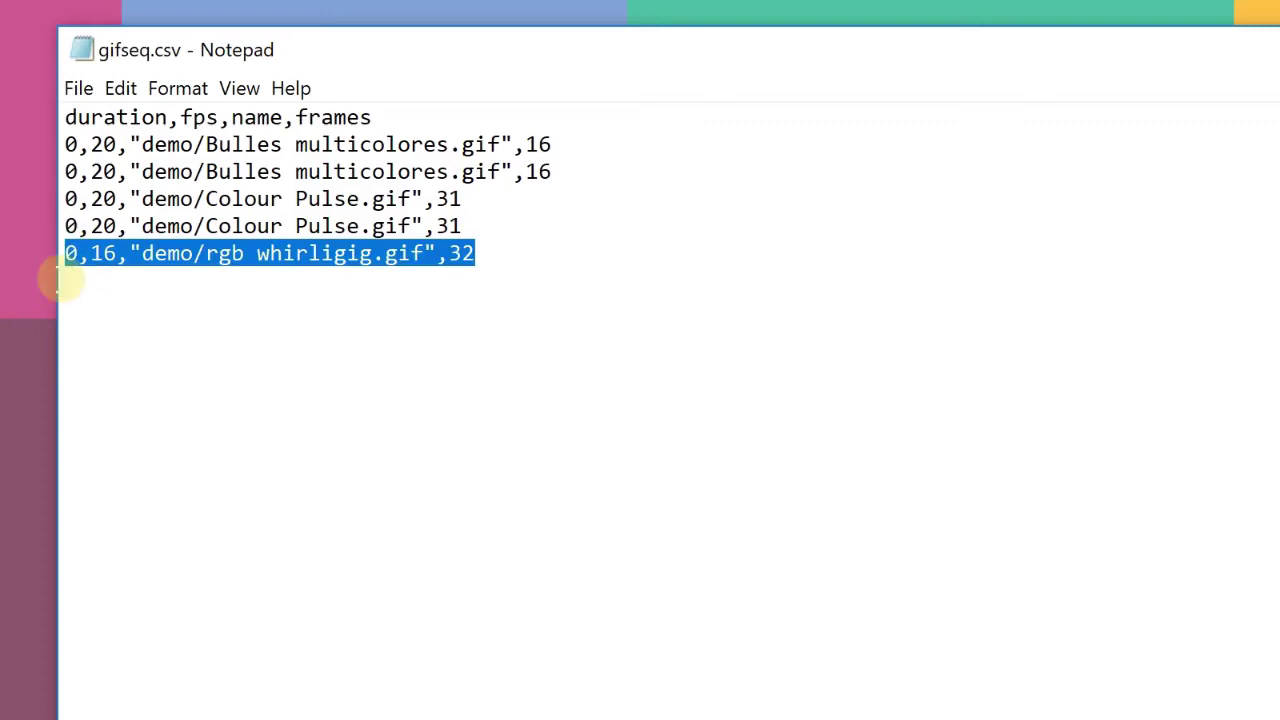
pyautogui.click(62, 280)
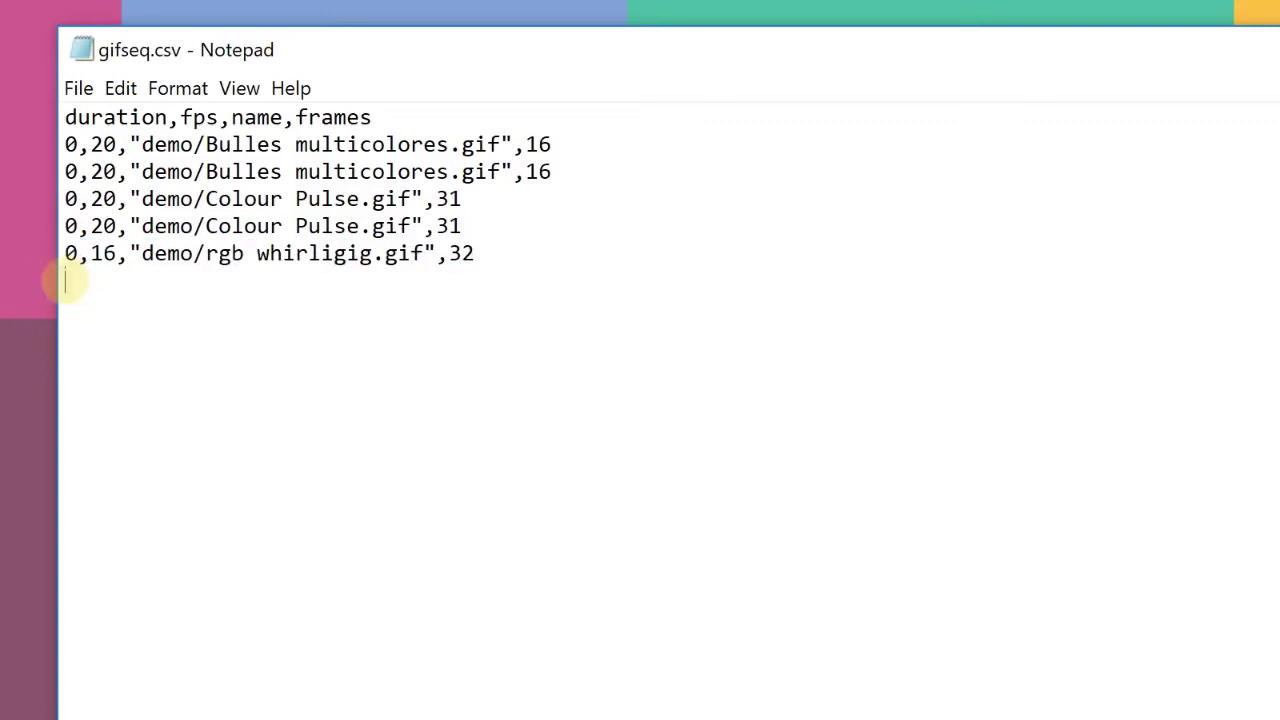
pyautogui.hotkey('ctrl', 'v')
# Step: Give both Bulles multicolores rows duration 3, with fps 10 and -20
pyautogui.click(79, 145)
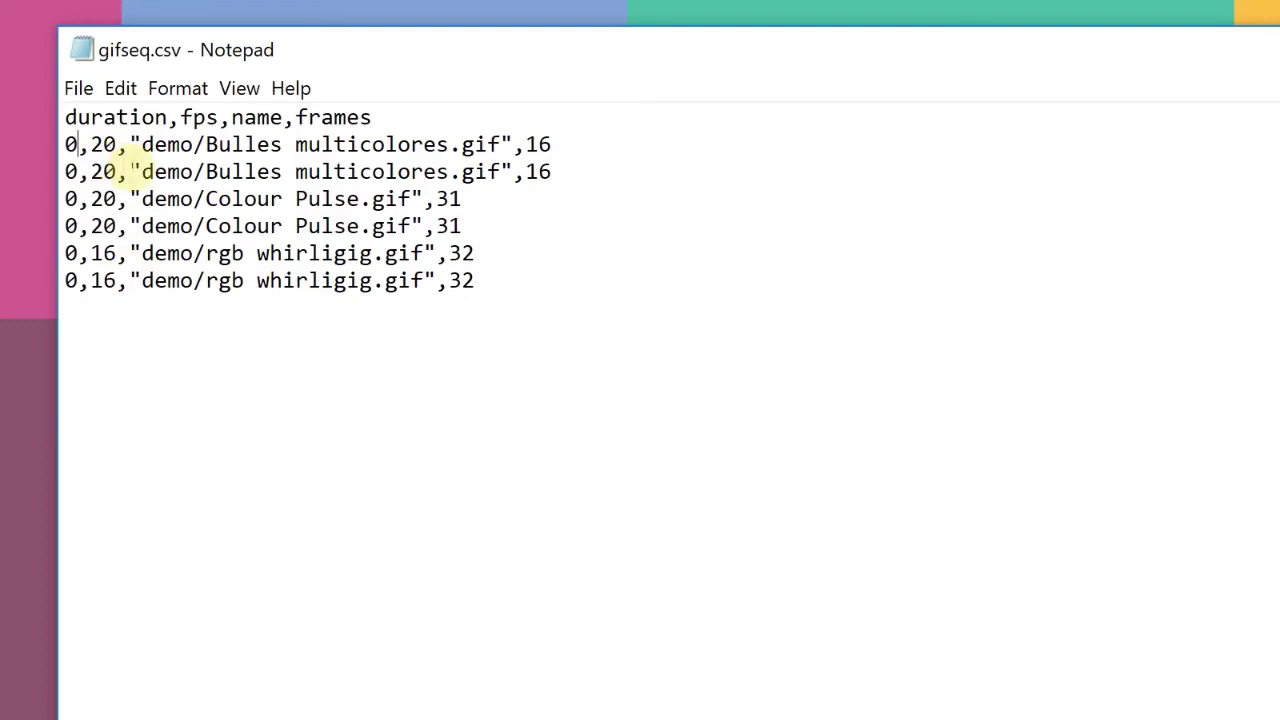
pyautogui.press('BackSpace')
pyautogui.write('3')
pyautogui.click(79, 173)
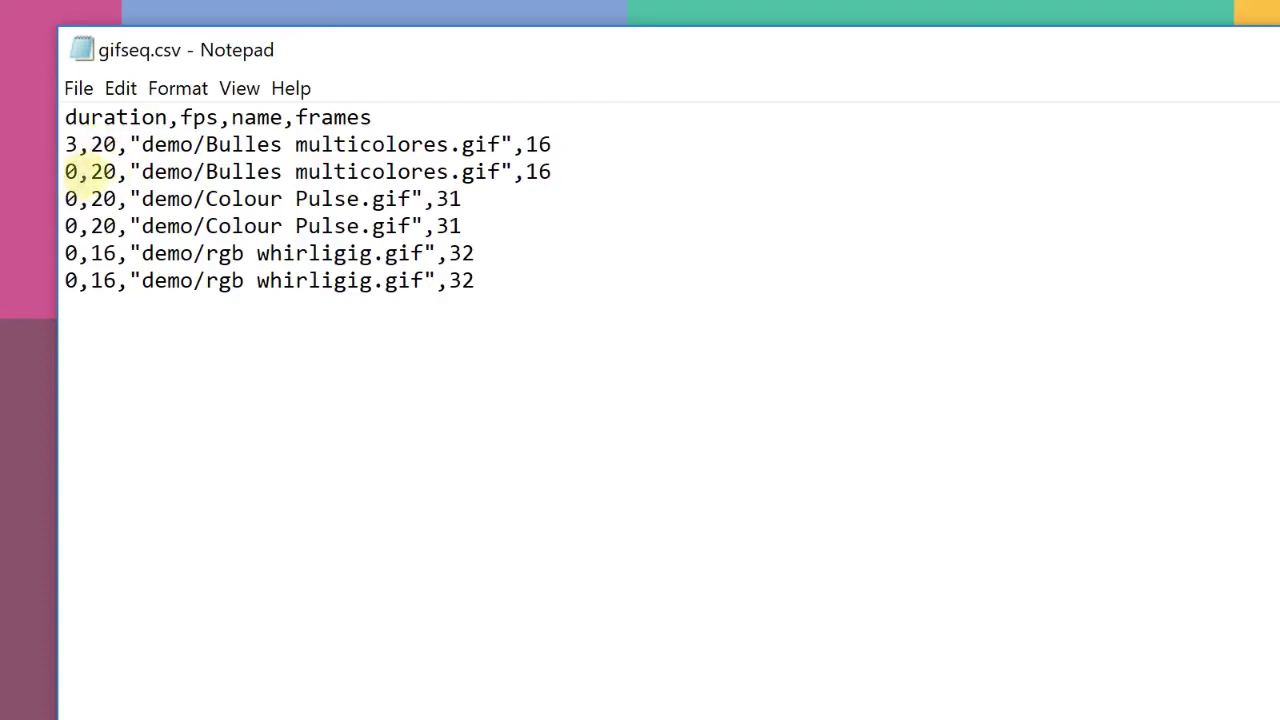
pyautogui.moveTo(89, 148); pyautogui.dragTo(118, 147)
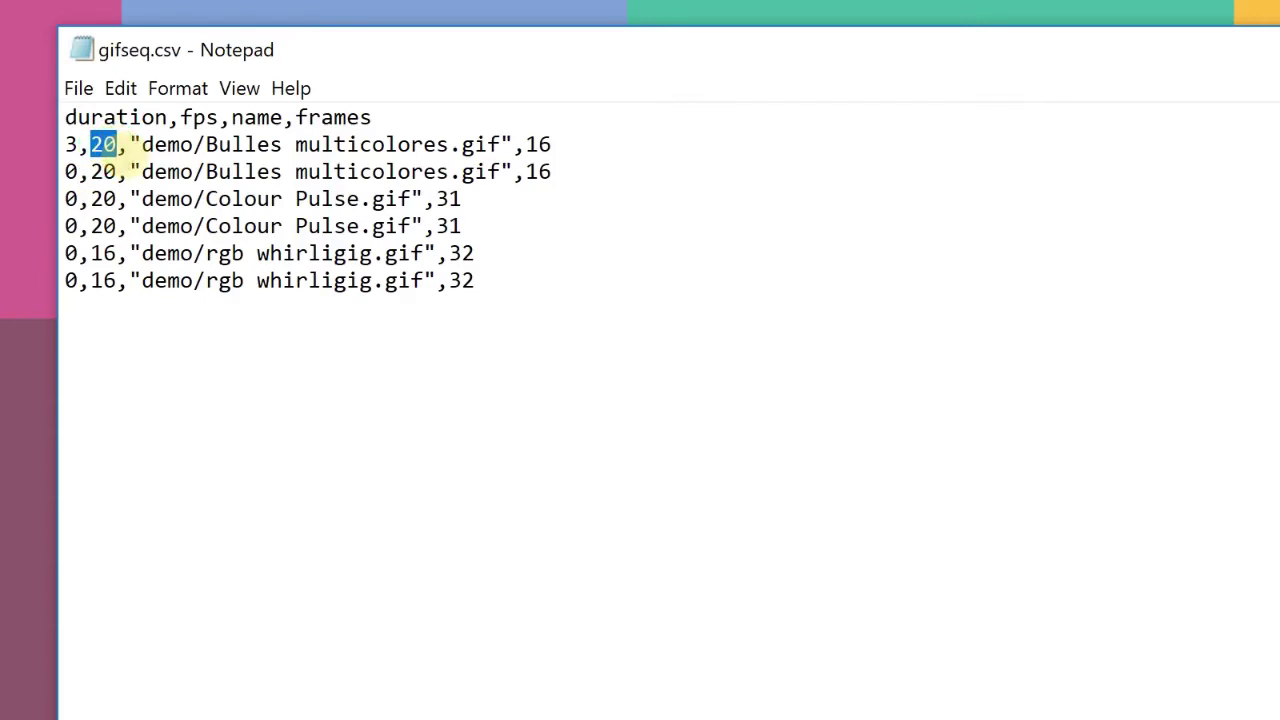
pyautogui.write('10')
pyautogui.moveTo(63, 174); pyautogui.dragTo(75, 175)
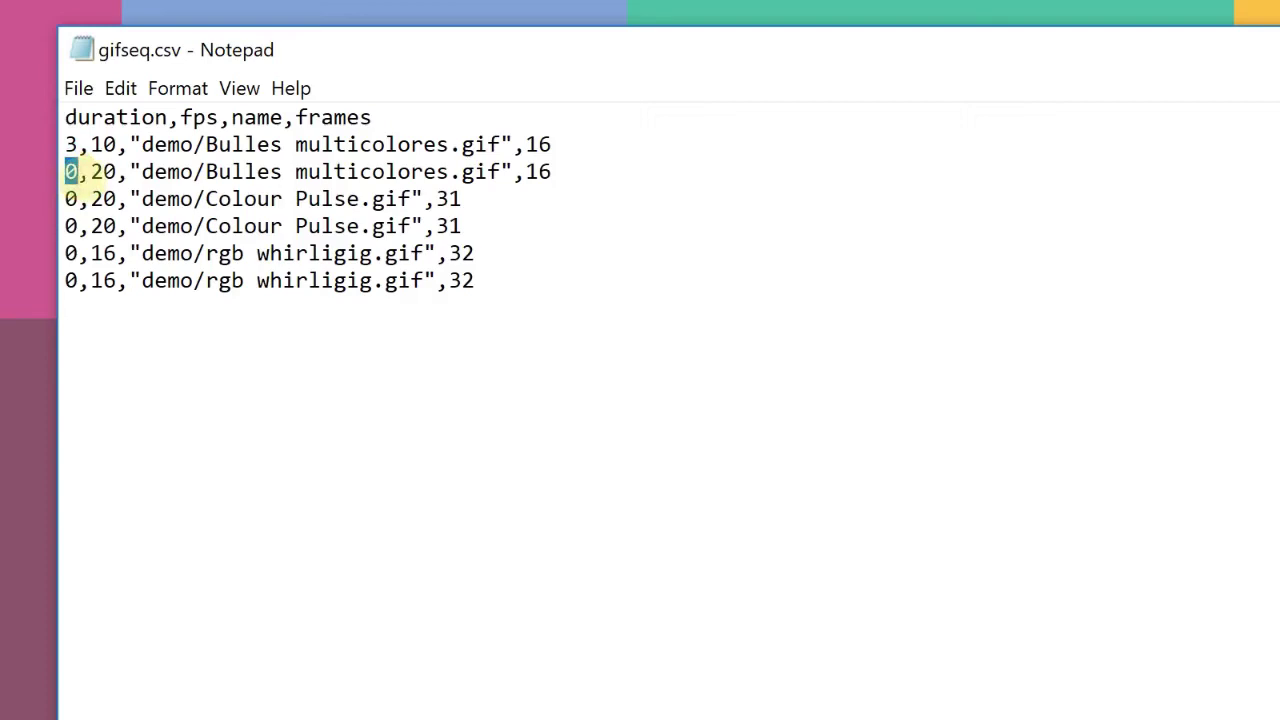
pyautogui.write('3')
pyautogui.click(98, 172)
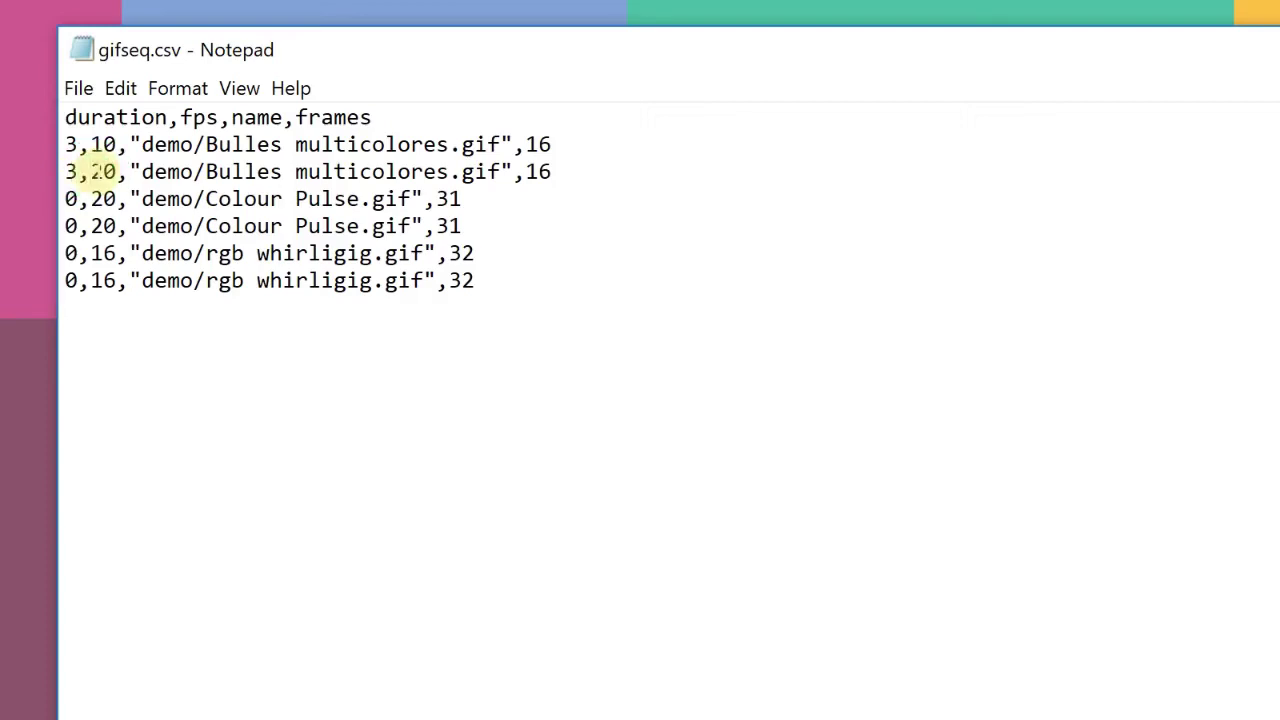
pyautogui.write('-')
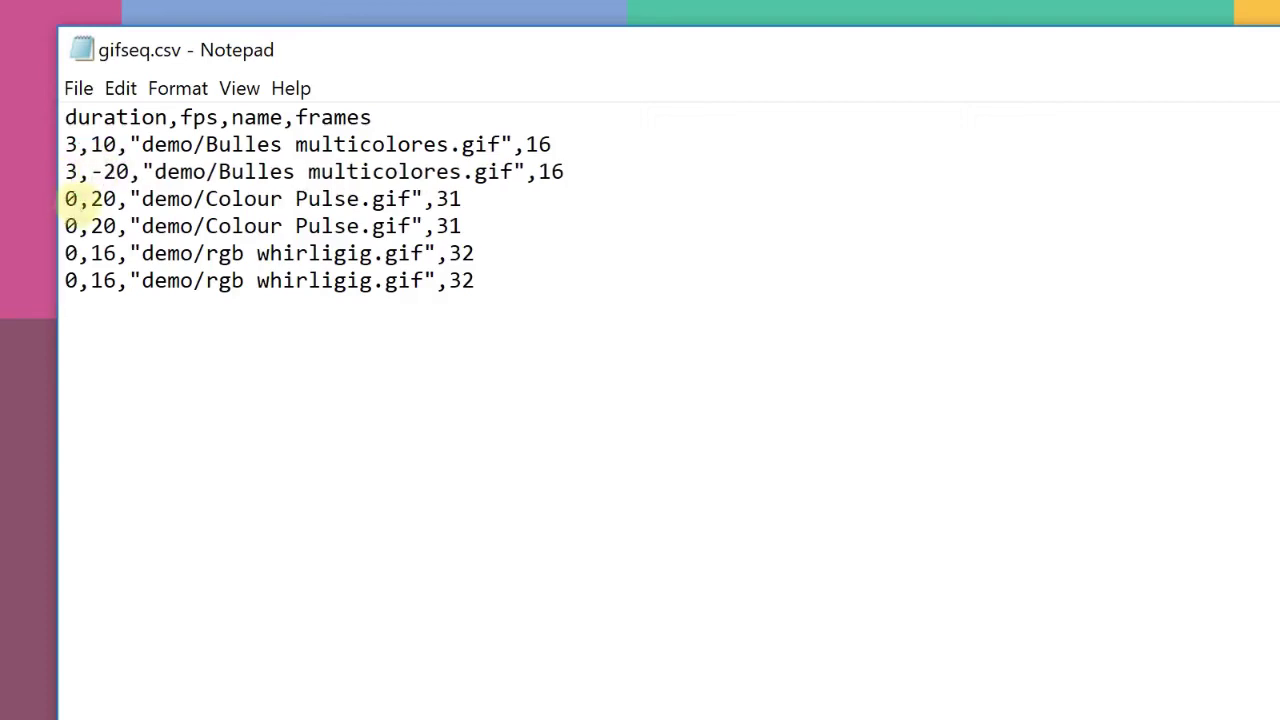
# Step: Give both Colour Pulse rows duration 3, with fps 10 and -20
pyautogui.click(78, 199)
pyautogui.press('BackSpace')
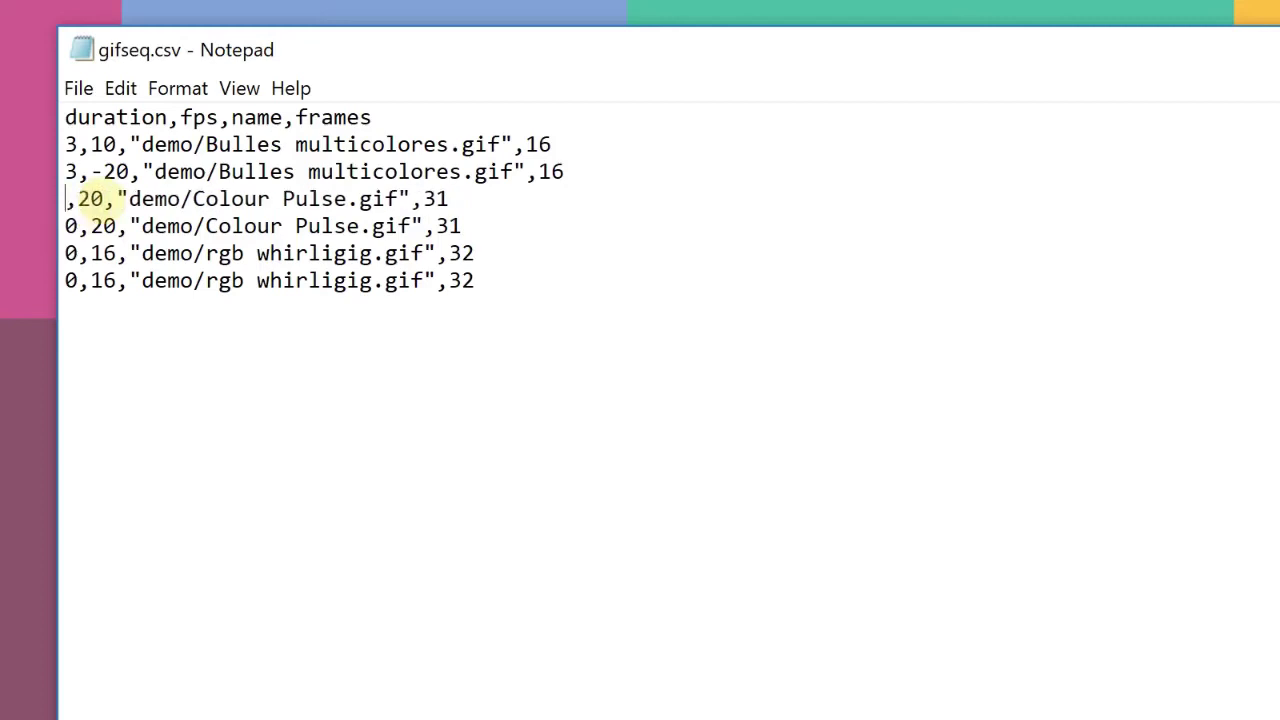
pyautogui.write('3')
pyautogui.moveTo(90, 199)
pyautogui.mouseDown()
pyautogui.moveTo(94, 210)
pyautogui.moveTo(103, 198)
pyautogui.mouseUp()
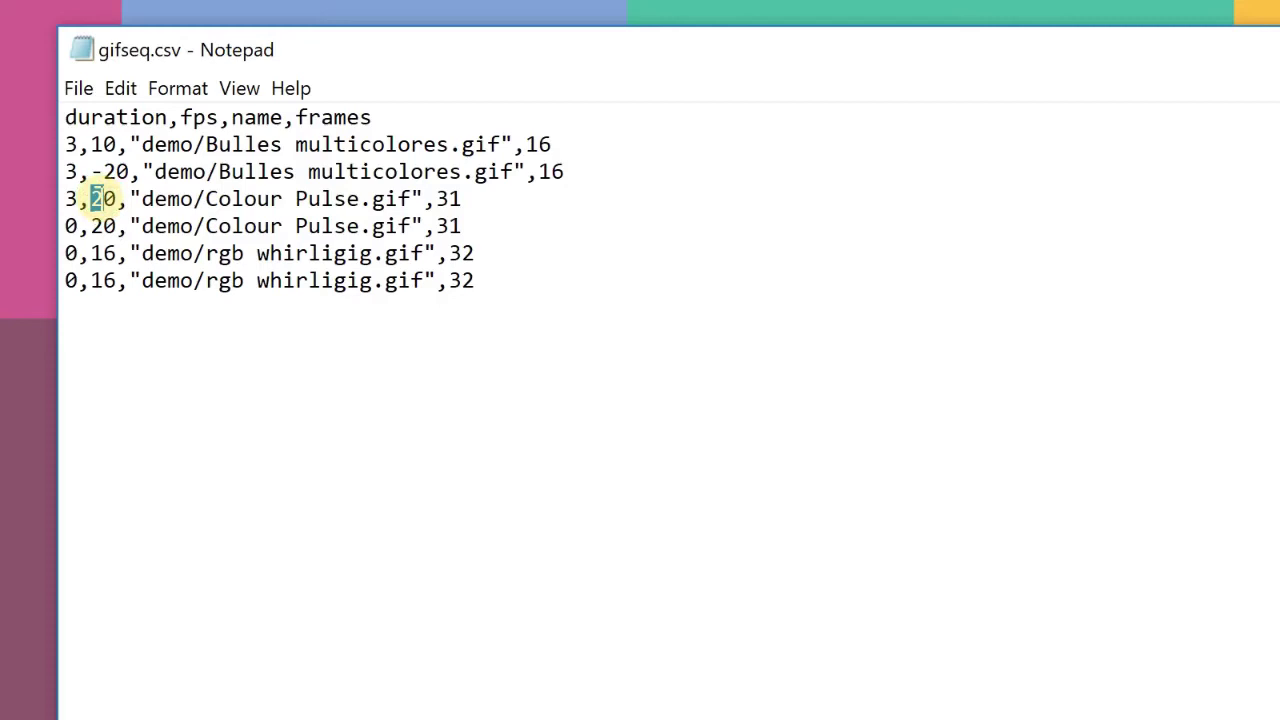
pyautogui.moveTo(78, 227); pyautogui.dragTo(50, 236)
pyautogui.write('3')
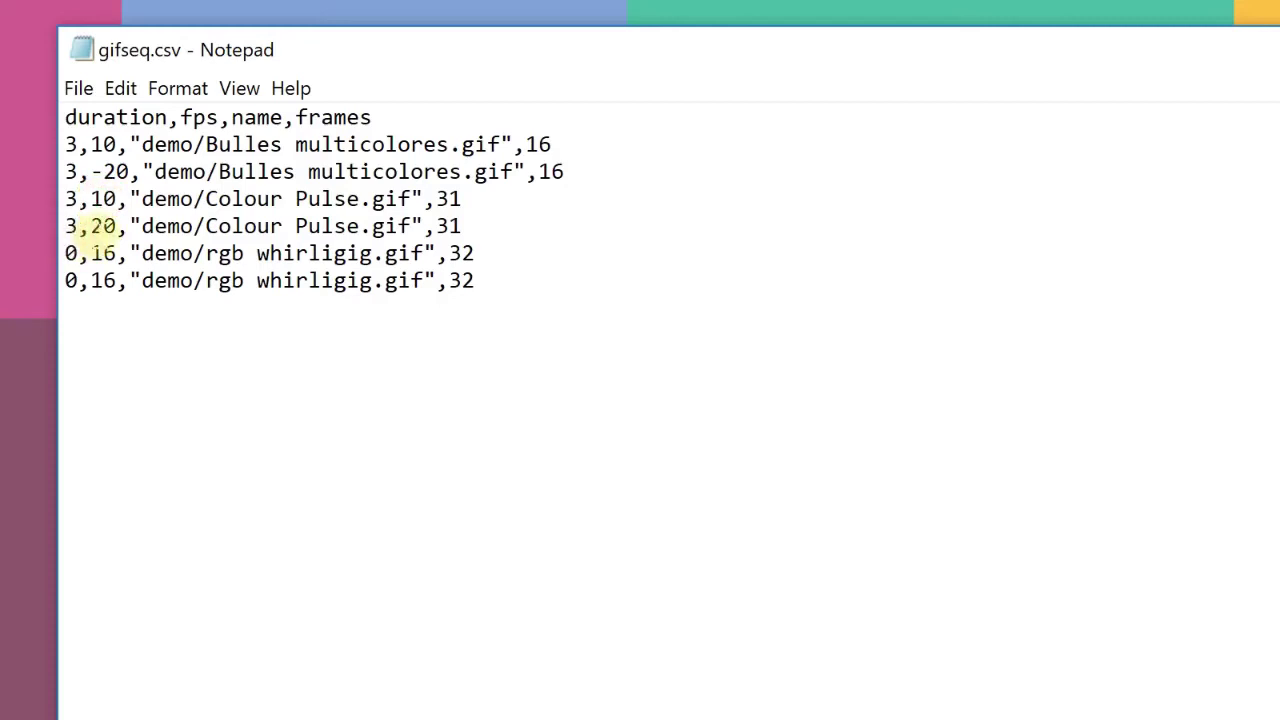
pyautogui.click(92, 232)
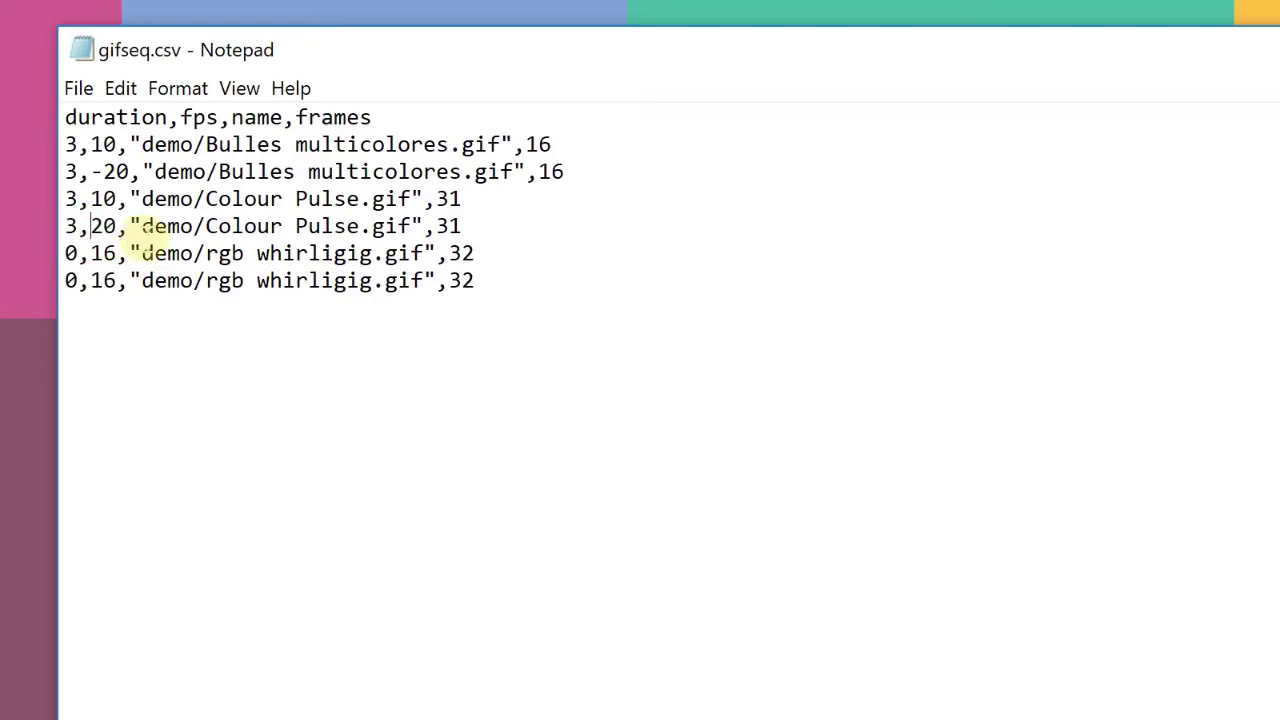
pyautogui.write('-')
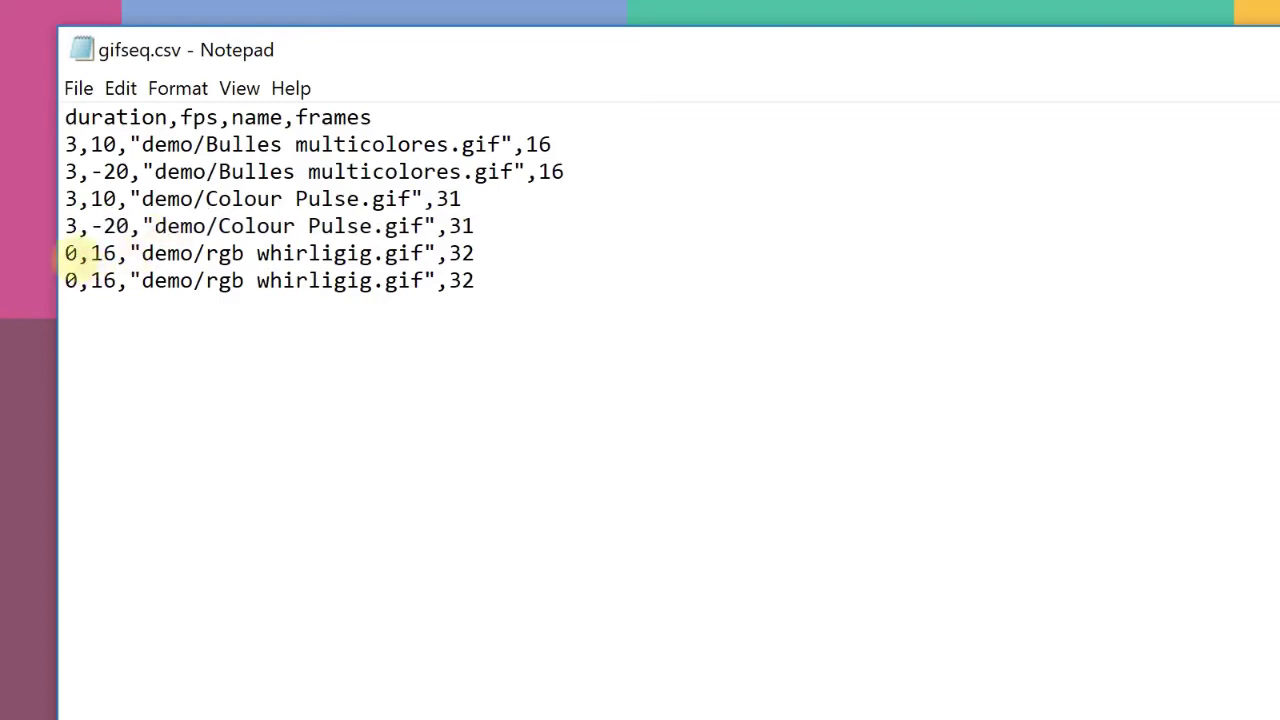
# Step: Give both rgb whirligig rows duration 3, the copy reversed at -16 fps
pyautogui.moveTo(72, 255); pyautogui.dragTo(63, 257)
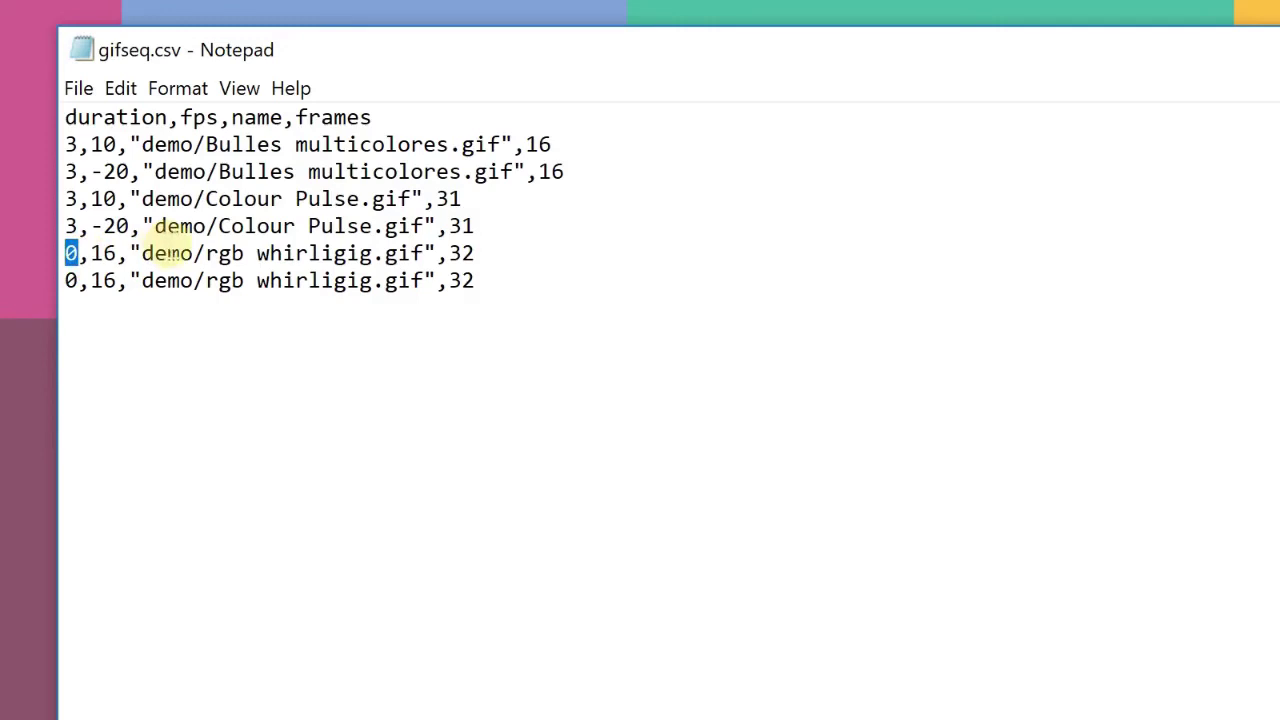
pyautogui.write('3')
pyautogui.click(92, 281)
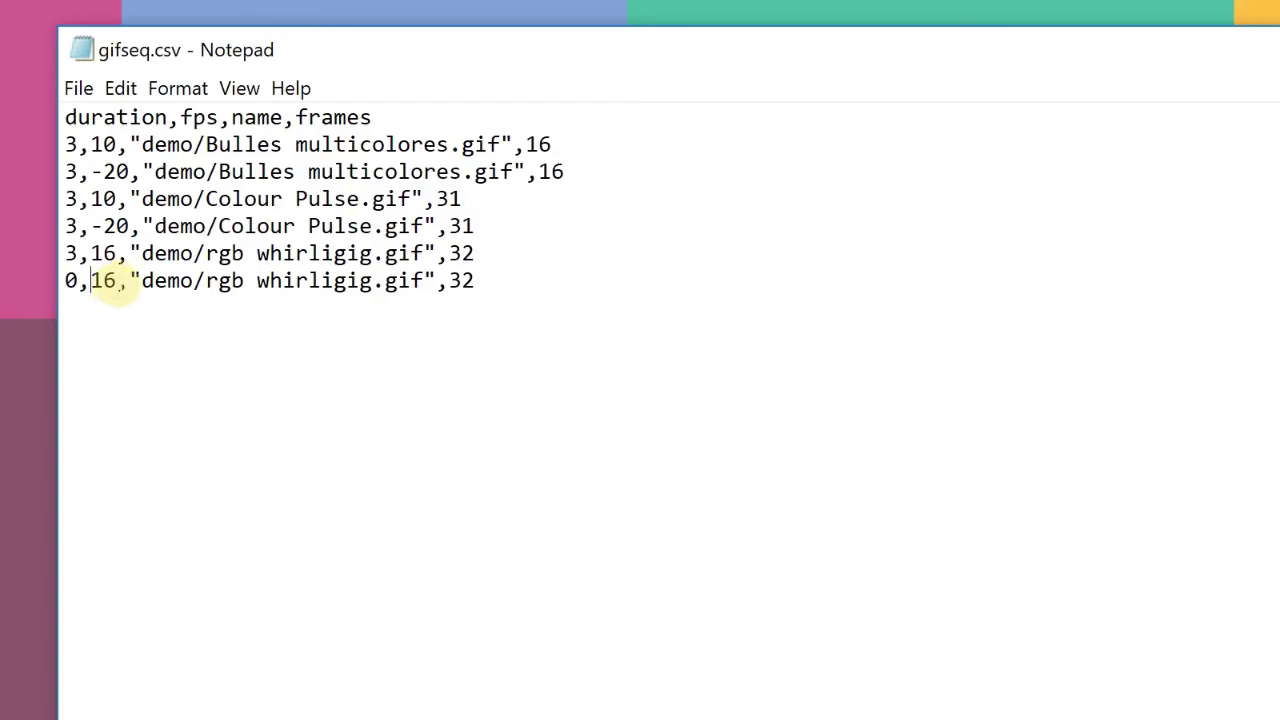
pyautogui.write('-')
pyautogui.moveTo(76, 284); pyautogui.dragTo(65, 283)
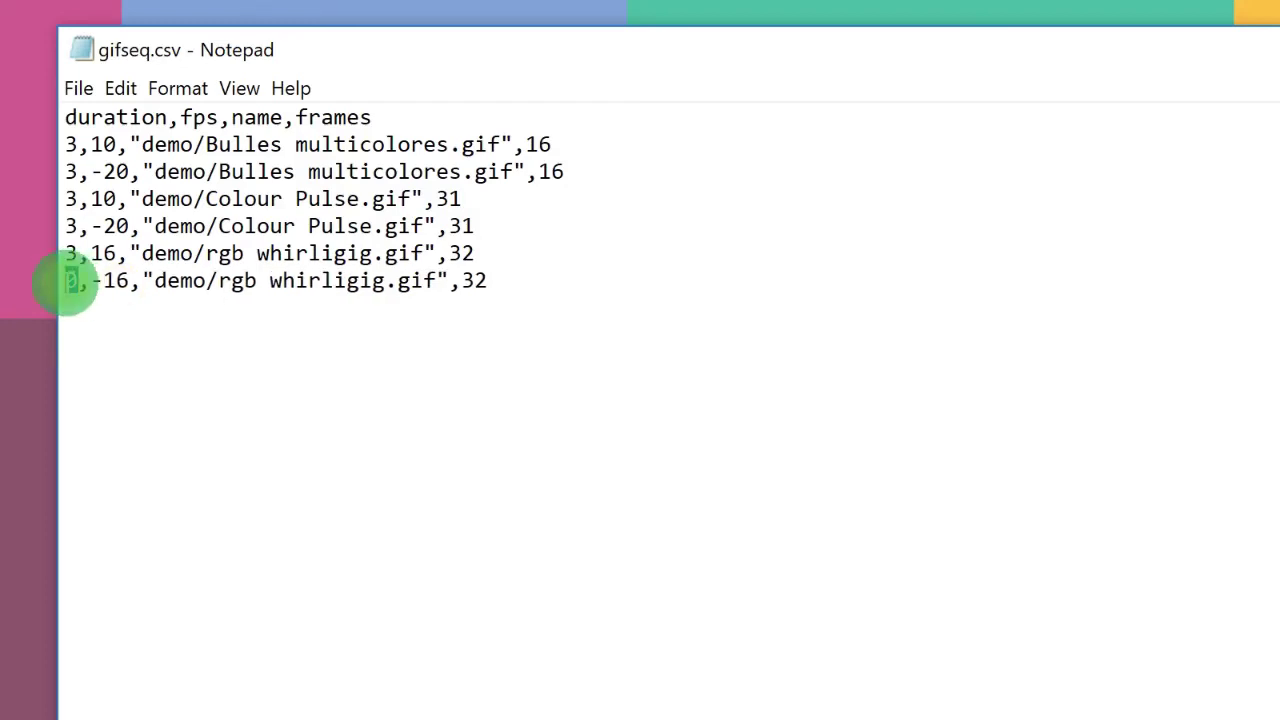
pyautogui.write('3')
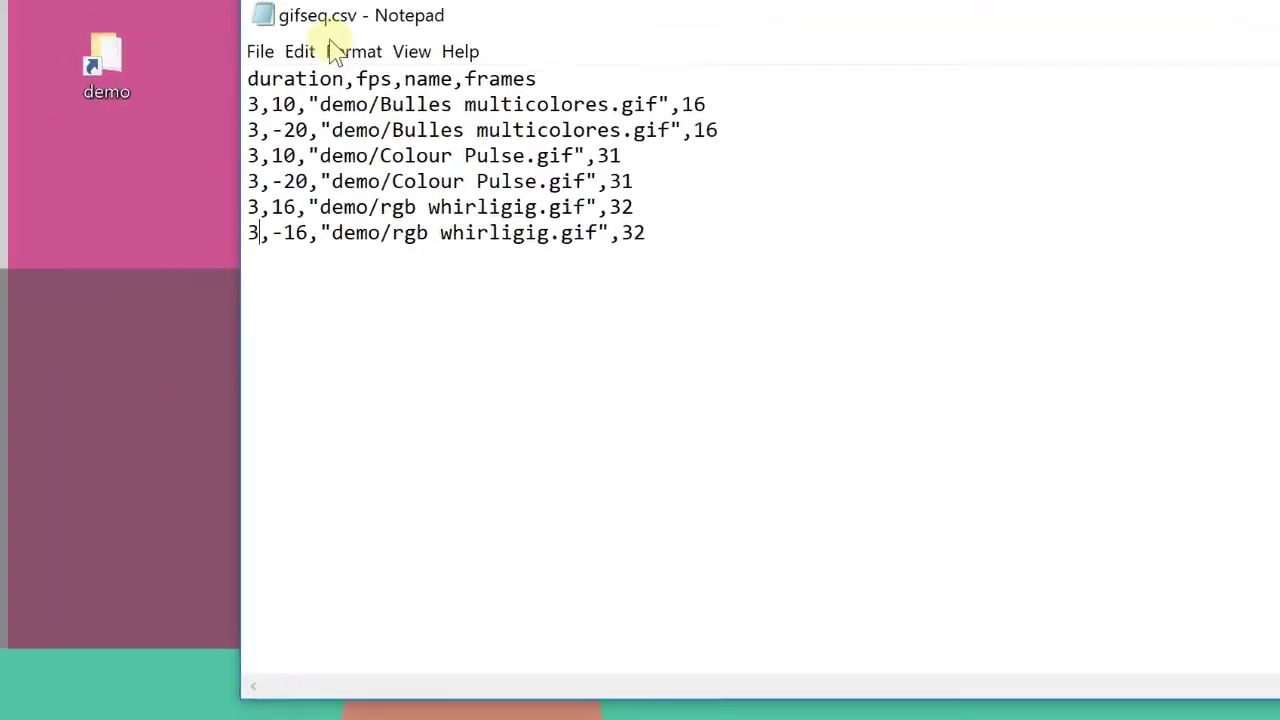
# Step: Save the edited playlist as demo 1.csv in the data folder, using All Files type
pyautogui.click(277, 50)
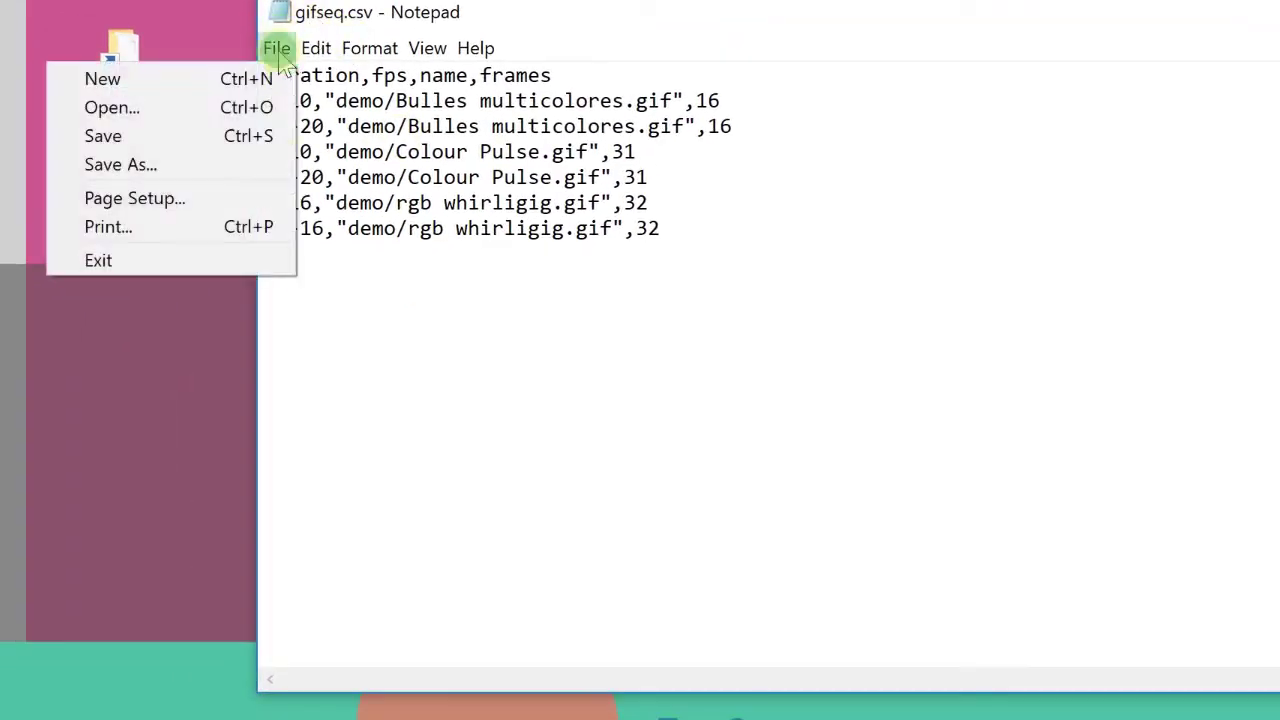
pyautogui.click(255, 170)
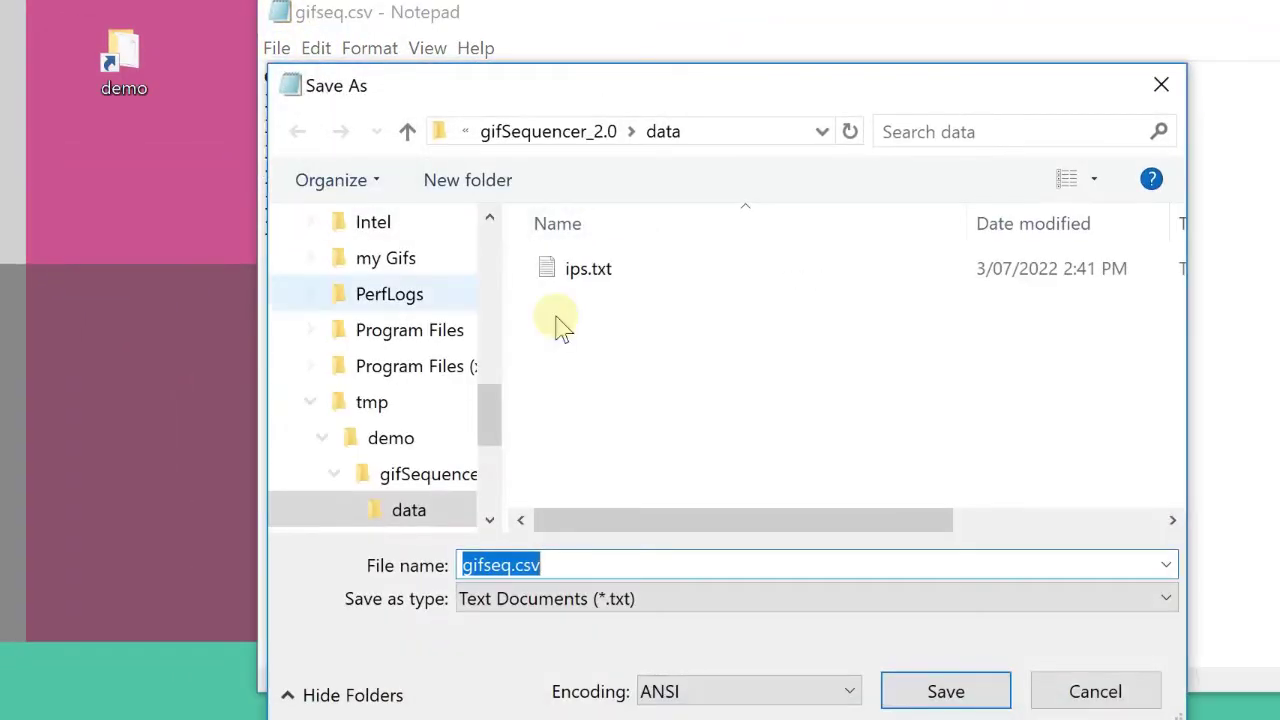
pyautogui.click(600, 598)
pyautogui.click(646, 654)
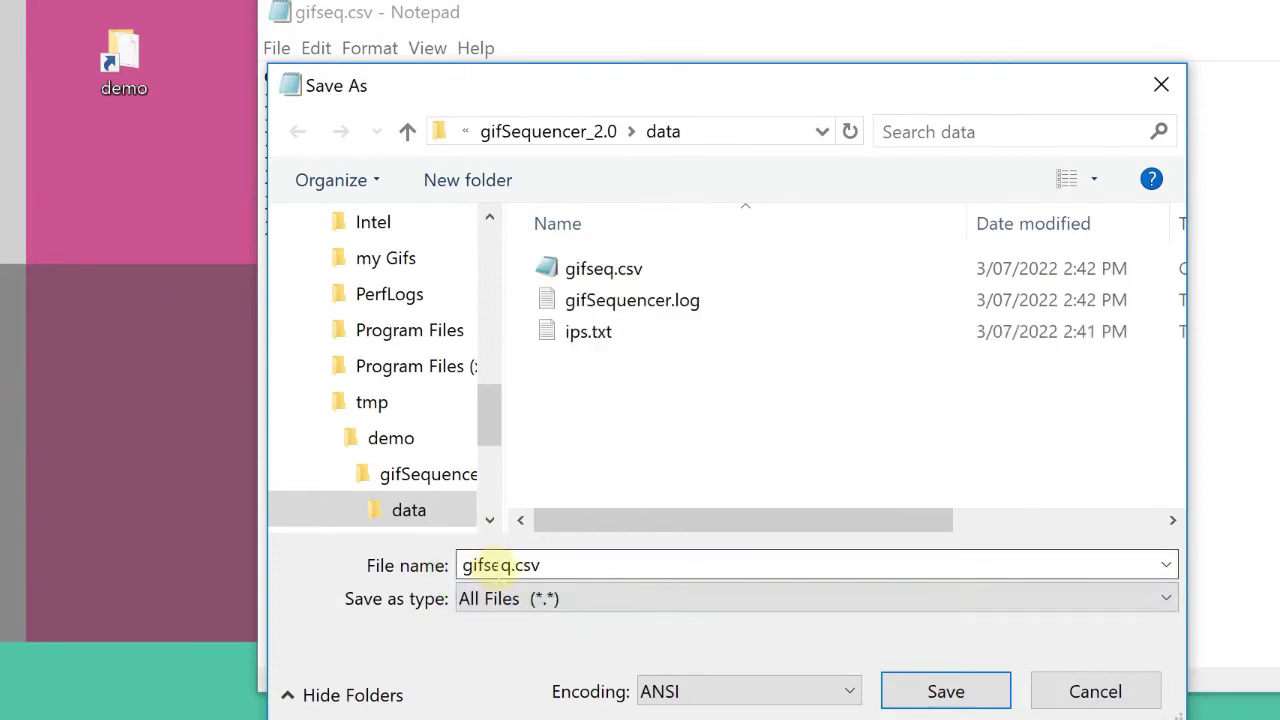
pyautogui.click(478, 563)
pyautogui.press('BackSpace')
pyautogui.write('demo 1')
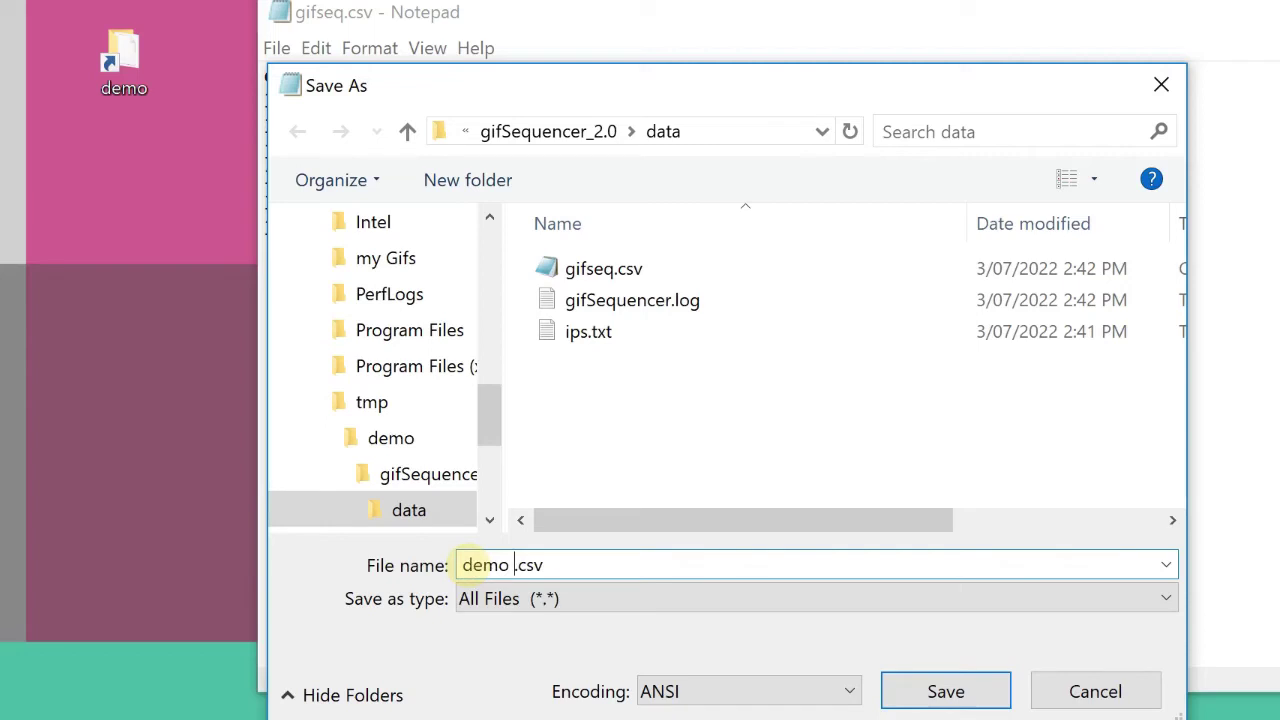
pyautogui.click(968, 692)
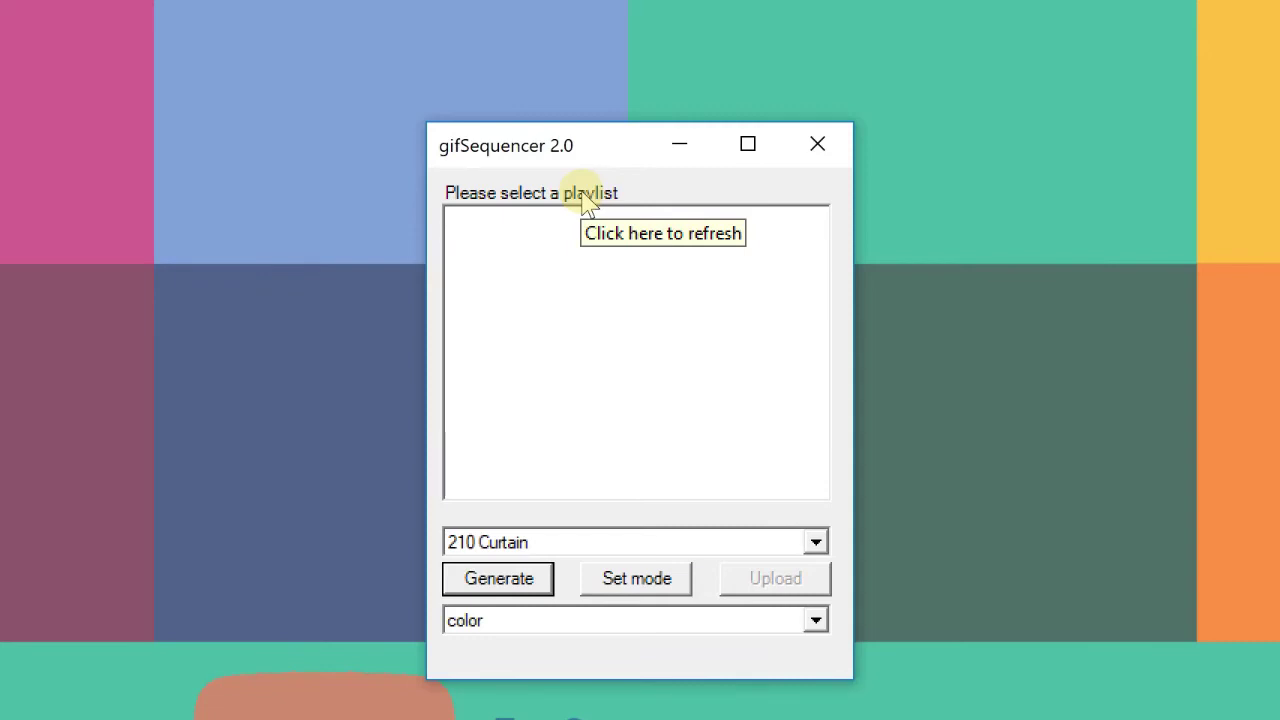
# Step: Refresh the playlist list and select demo 1.csv as the playlist
pyautogui.click(586, 198)
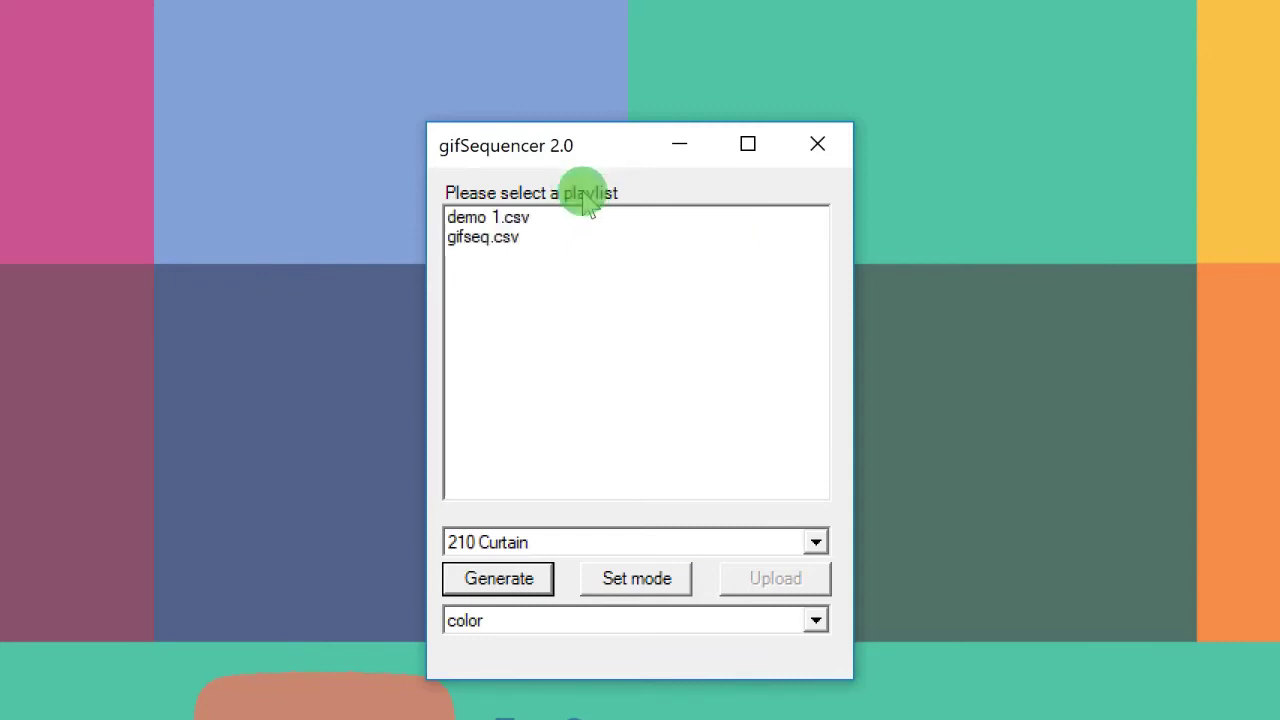
pyautogui.click(487, 247)
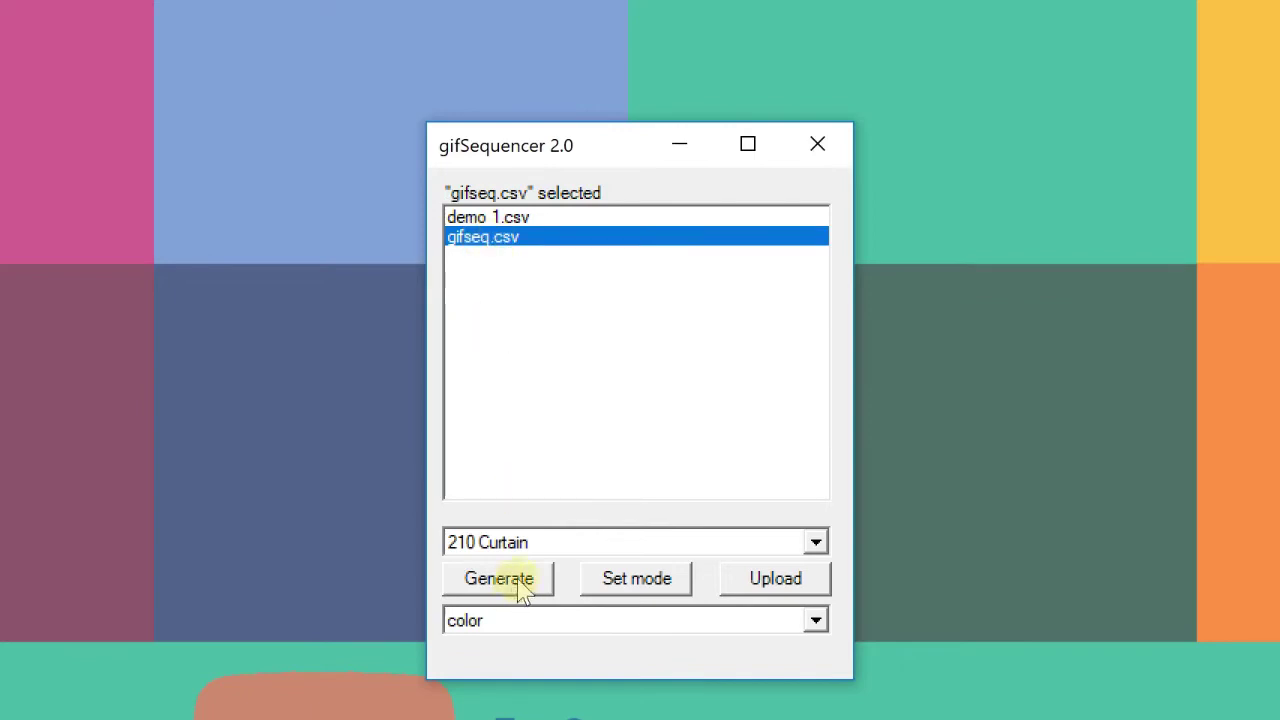
pyautogui.click(518, 217)
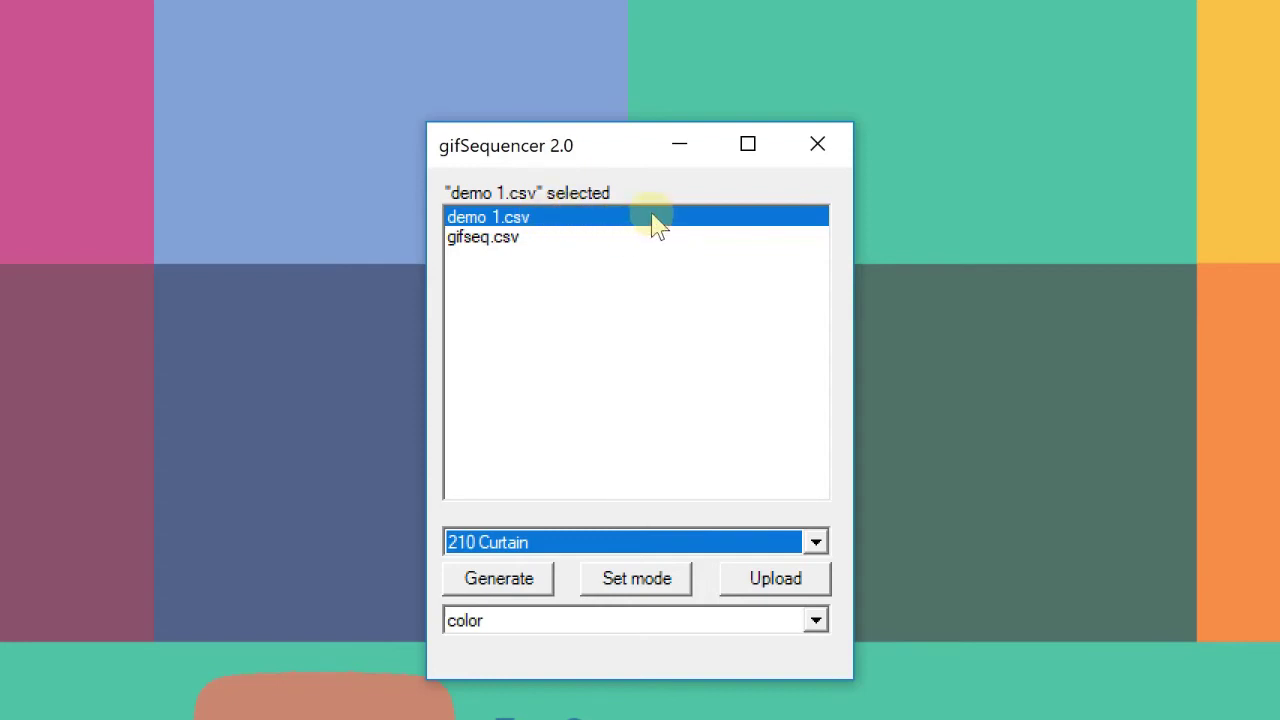
# Step: Upload demo 1.csv to all Twinkly lights using the '* All *' target
pyautogui.click(582, 226)
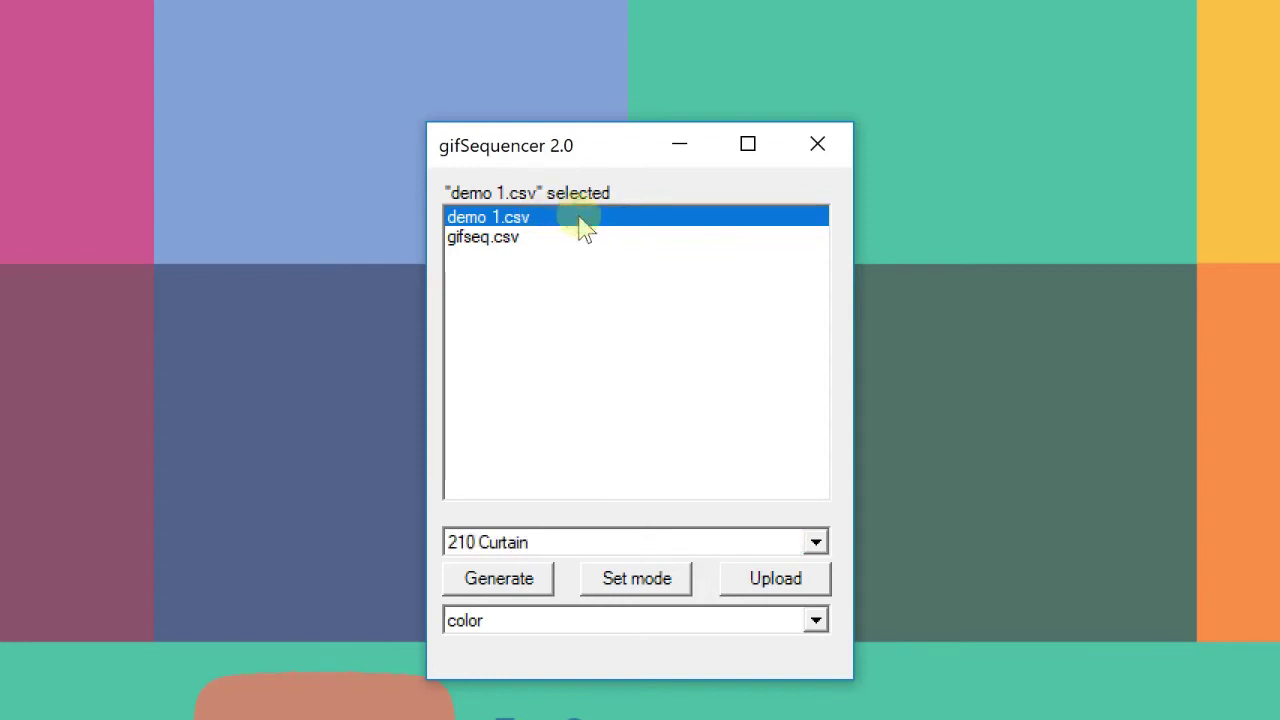
pyautogui.click(816, 542)
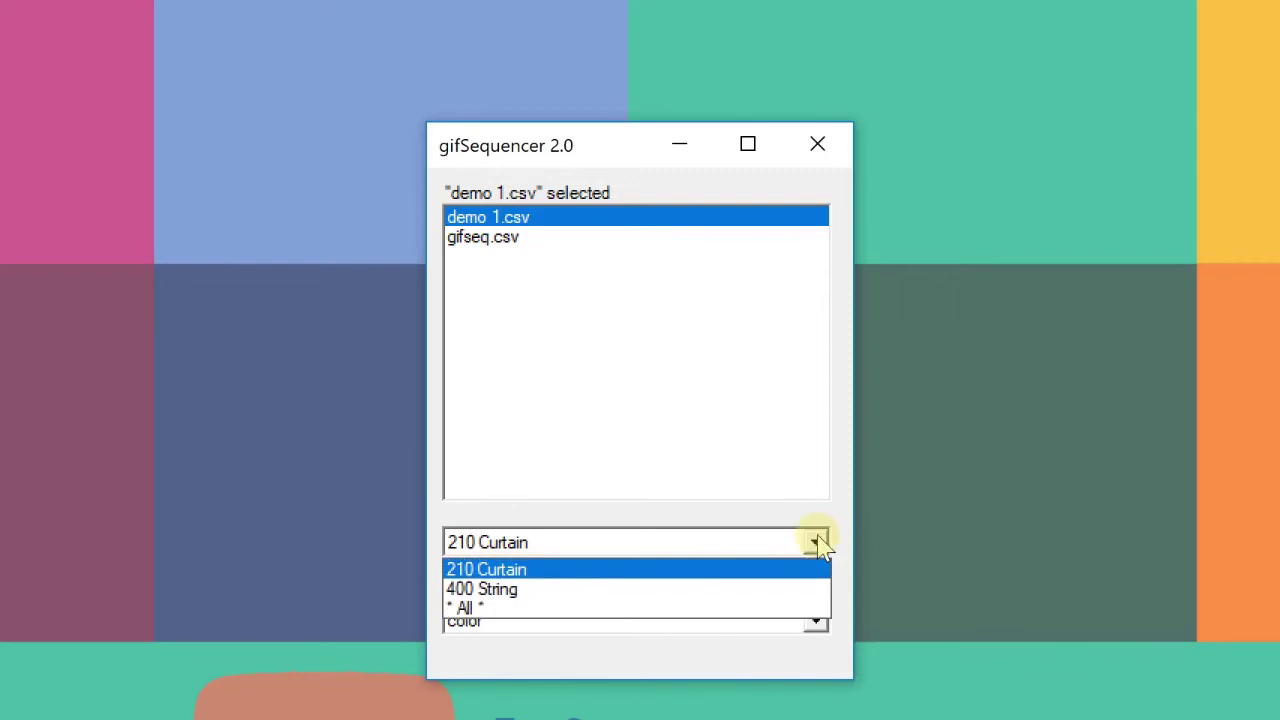
pyautogui.click(680, 608)
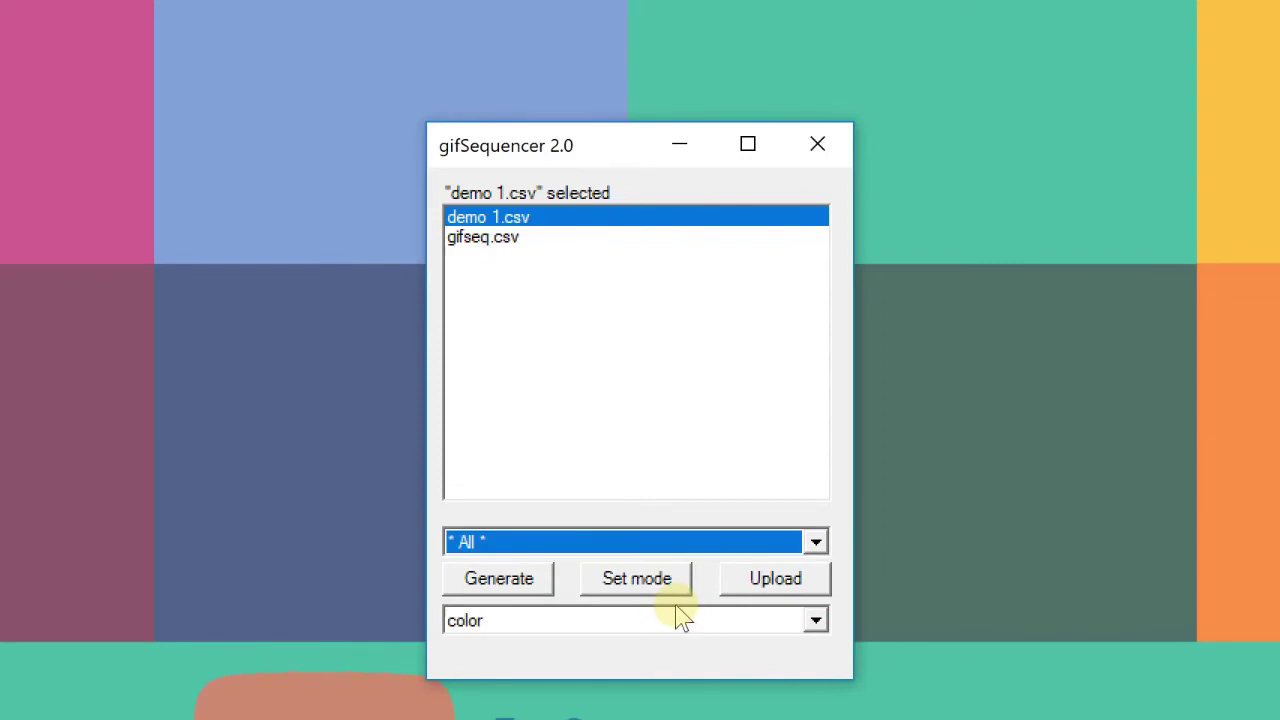
pyautogui.click(774, 584)
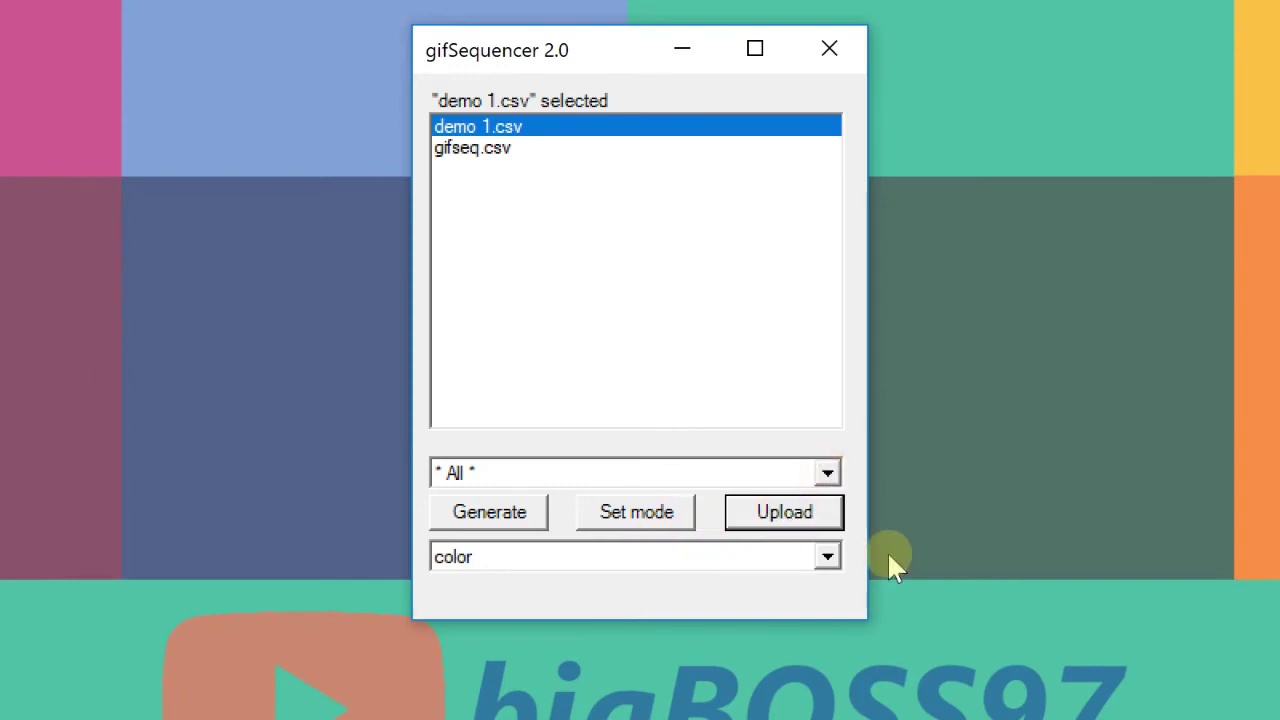
# Step: Change the Twinkly lights' mode from color to playlist
pyautogui.click(828, 558)
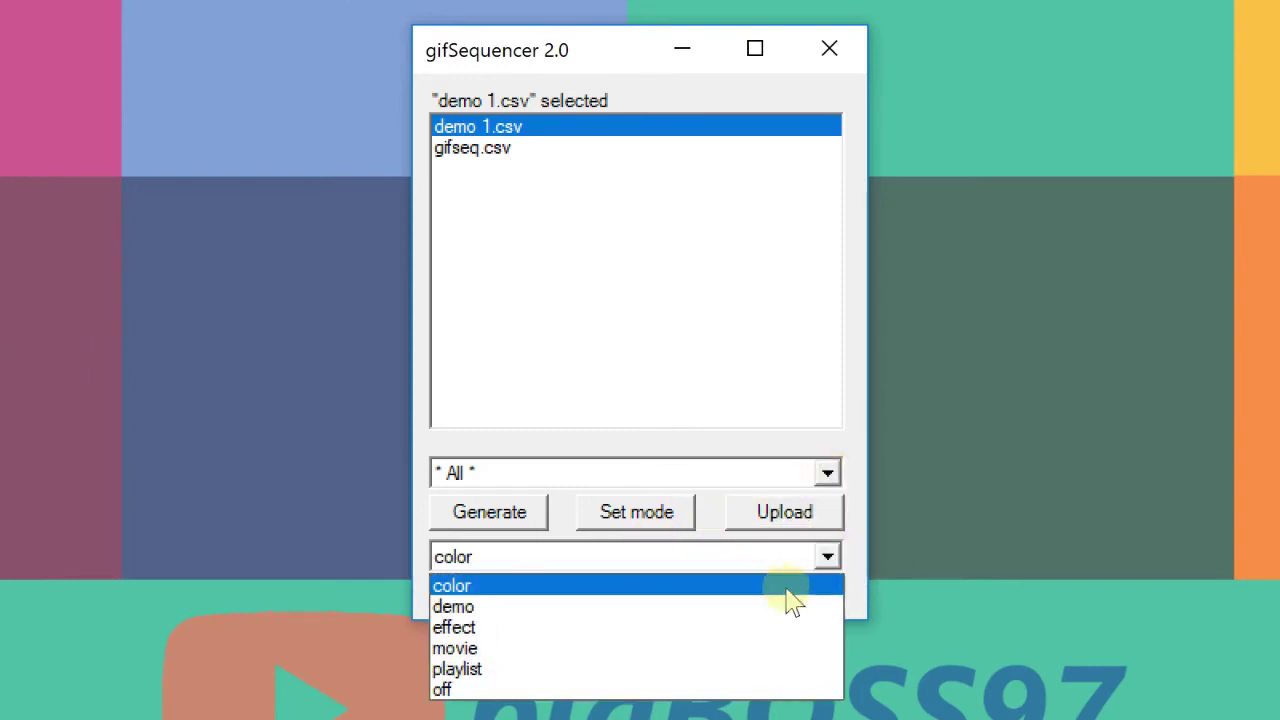
pyautogui.click(745, 670)
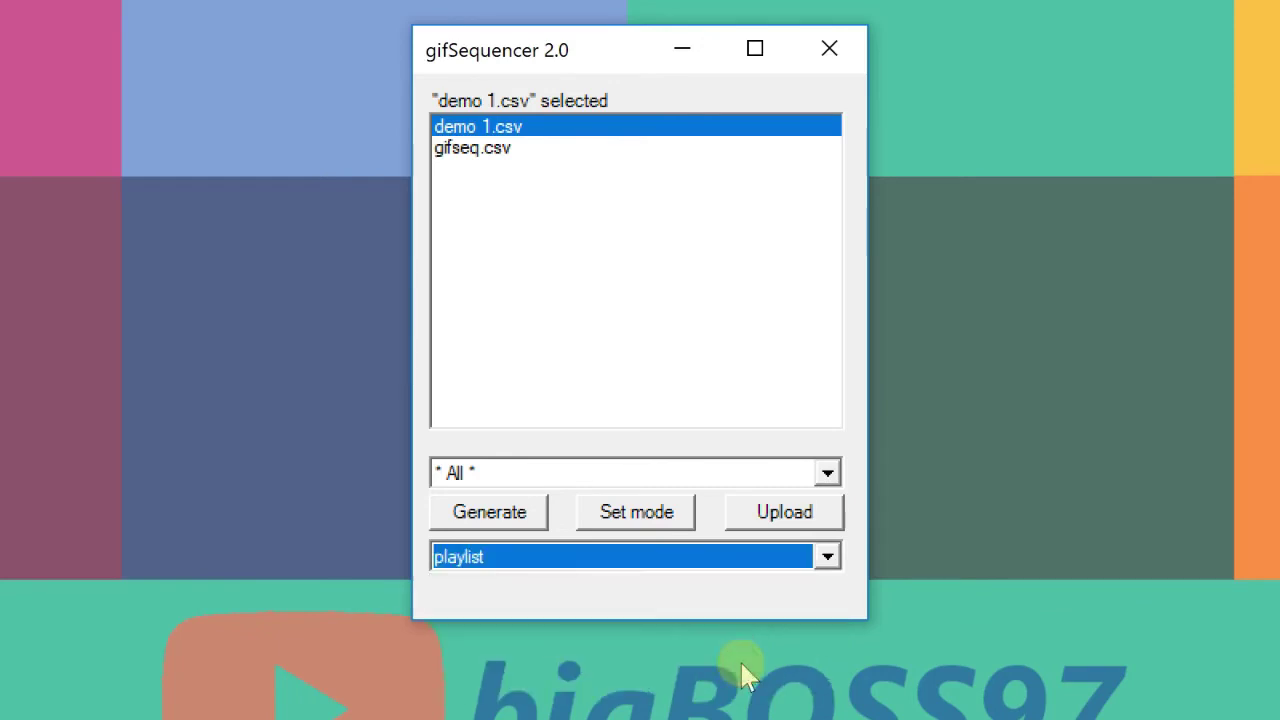
pyautogui.click(645, 518)
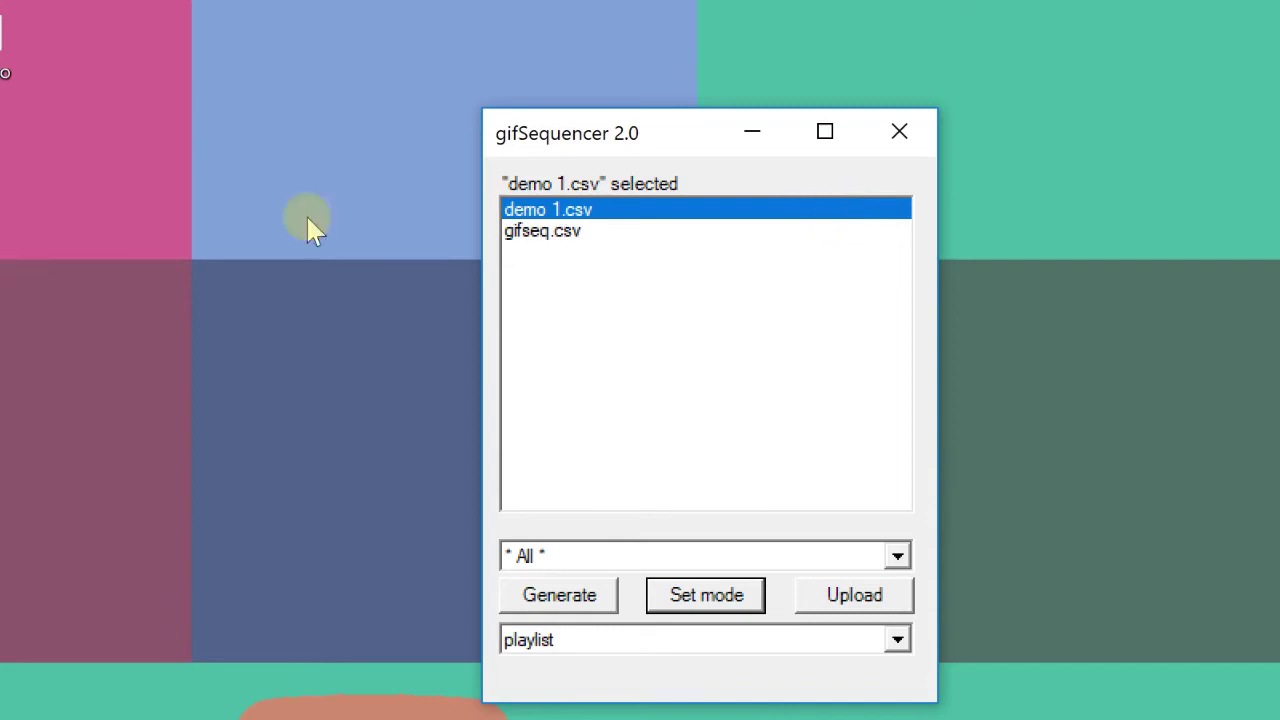
# Step: Open demo 1.csv in Notepad and save a copy as demo 2.csv
pyautogui.doubleClick(535, 212)
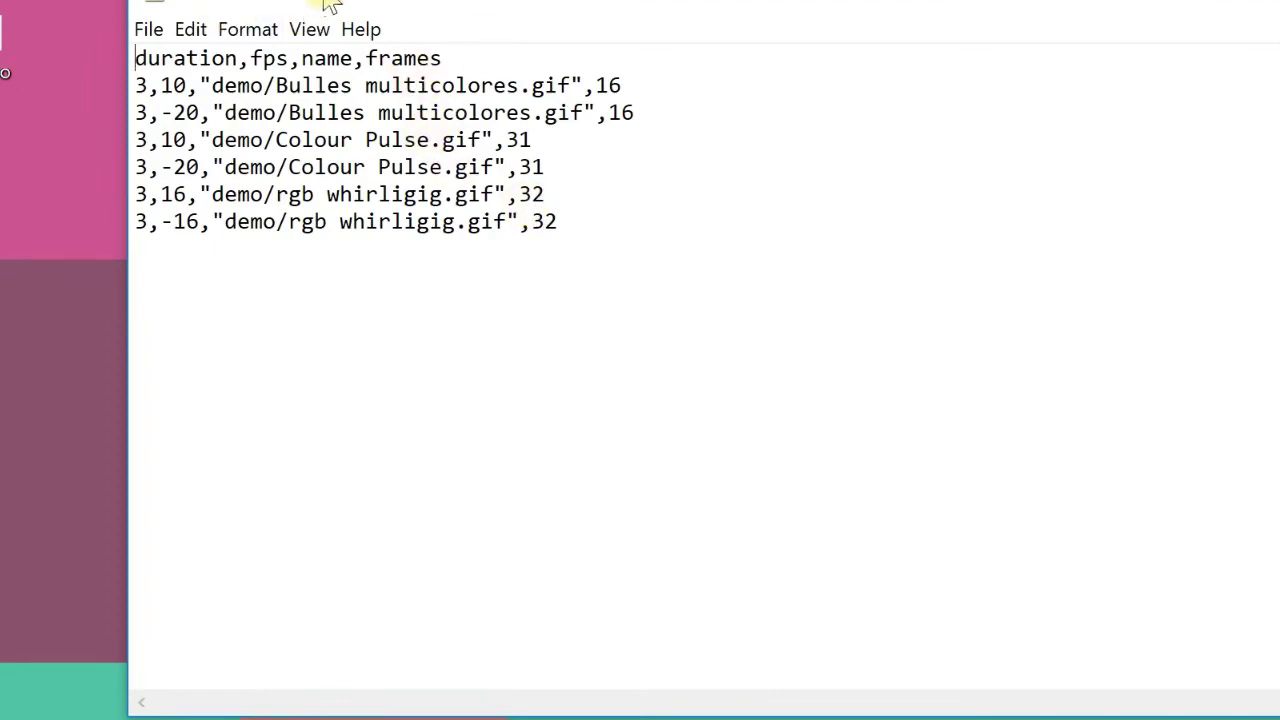
pyautogui.moveTo(362, 0); pyautogui.dragTo(471, 63)
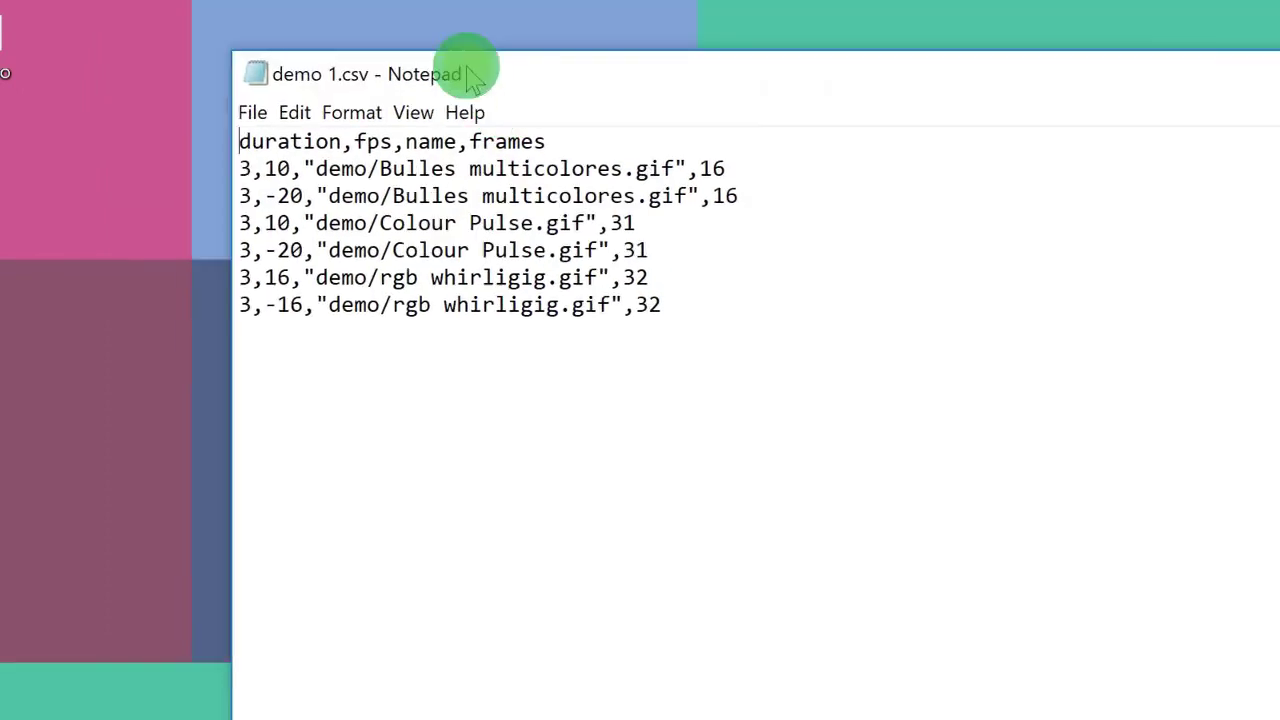
pyautogui.click(258, 116)
pyautogui.click(229, 234)
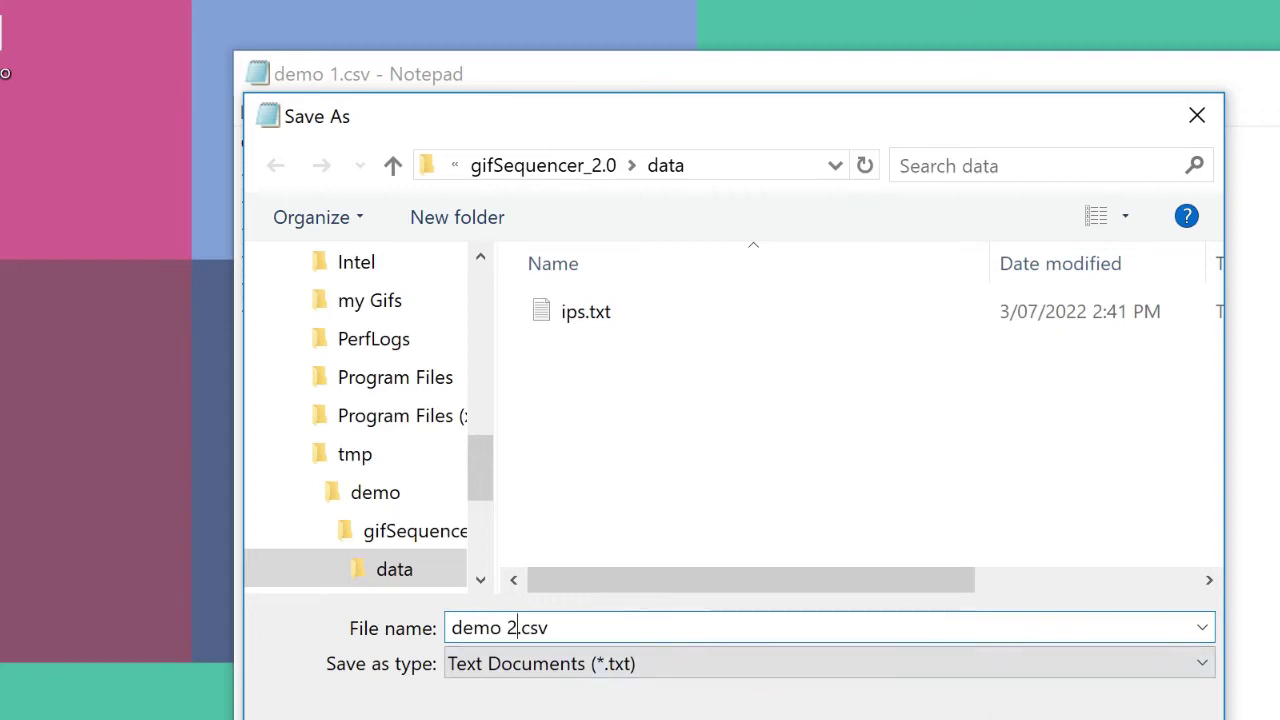
pyautogui.press('Return')
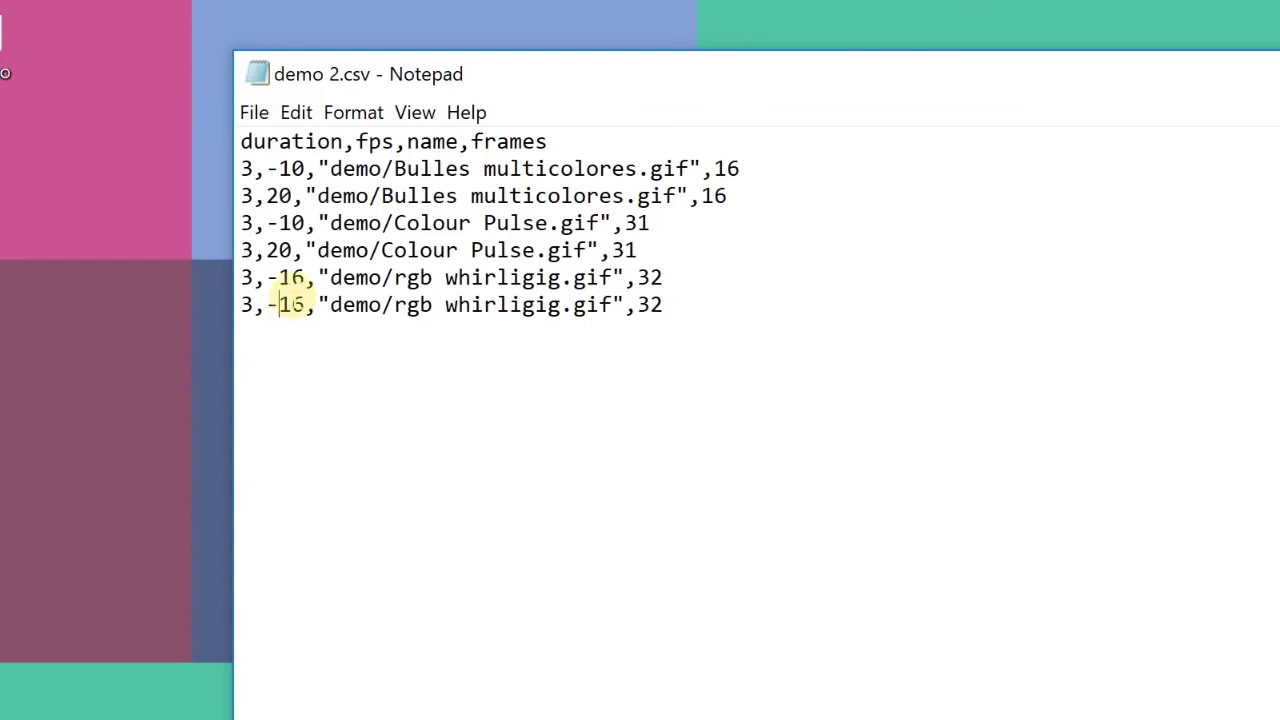
# Step: Flip the fps signs to -10, 20, -10, 20, -16, 16, save and close
pyautogui.press('BackSpace')
pyautogui.click(256, 112)
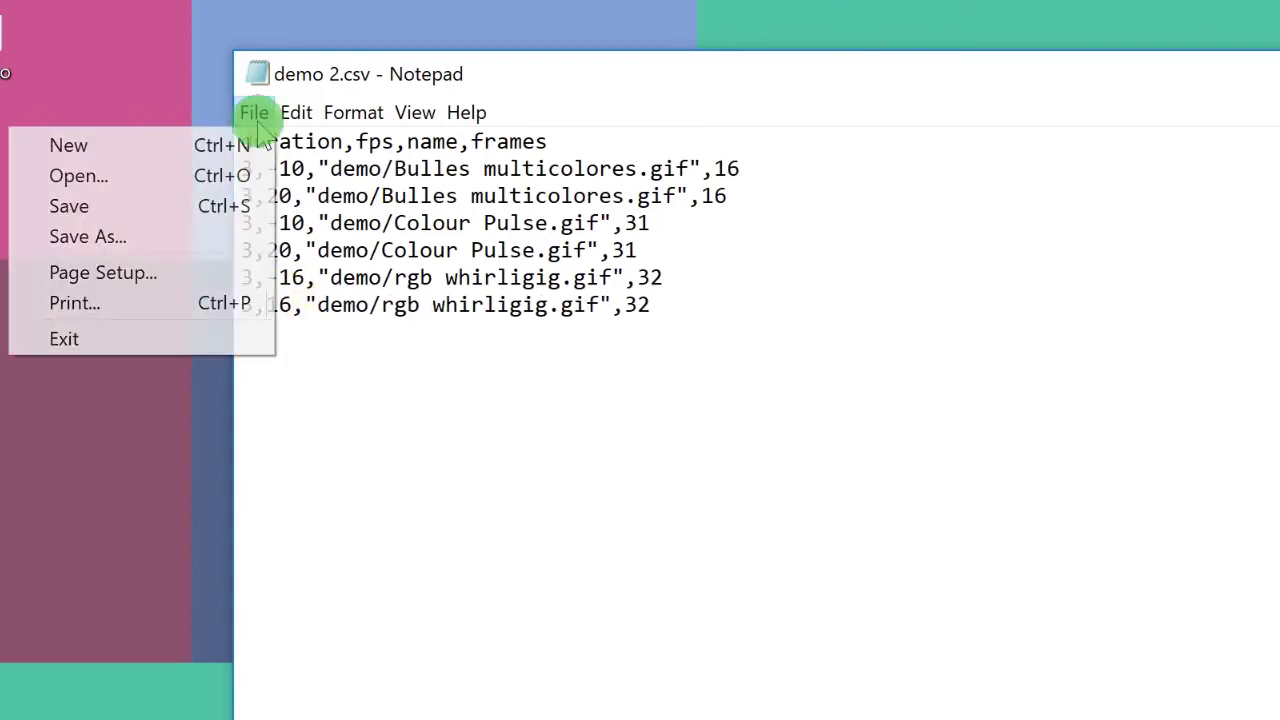
pyautogui.click(202, 214)
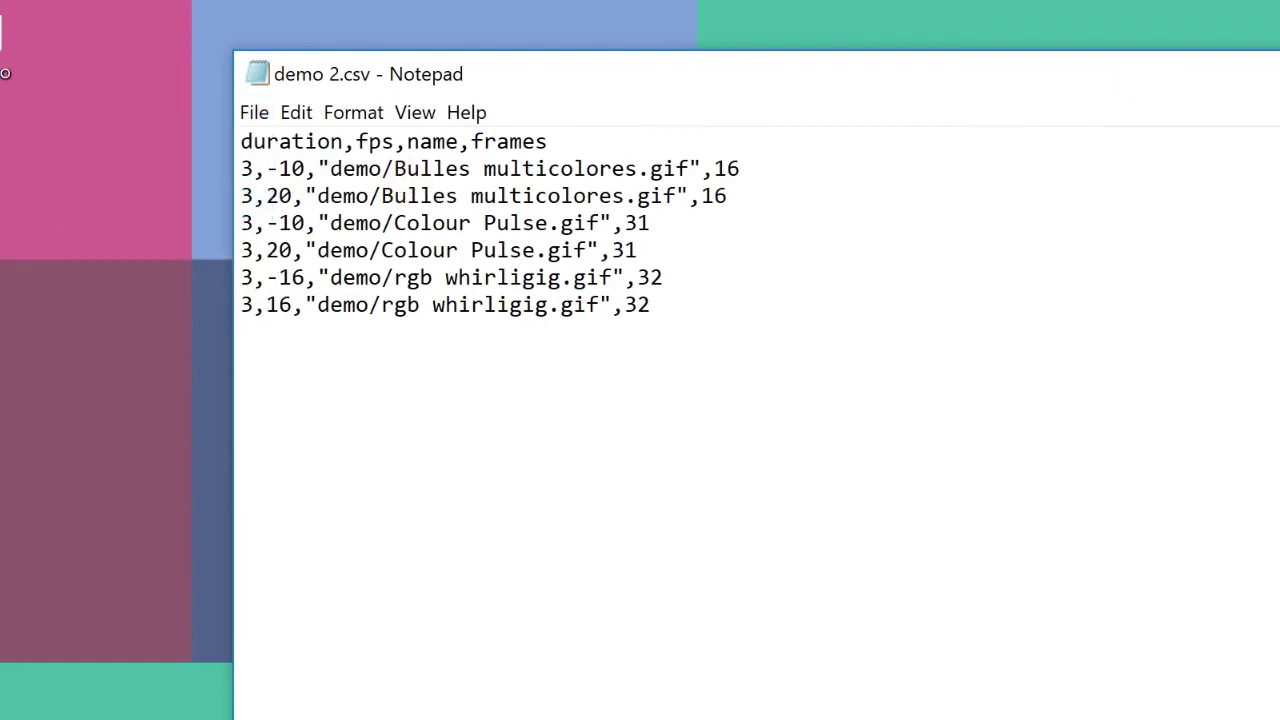
pyautogui.click(1006, 115)
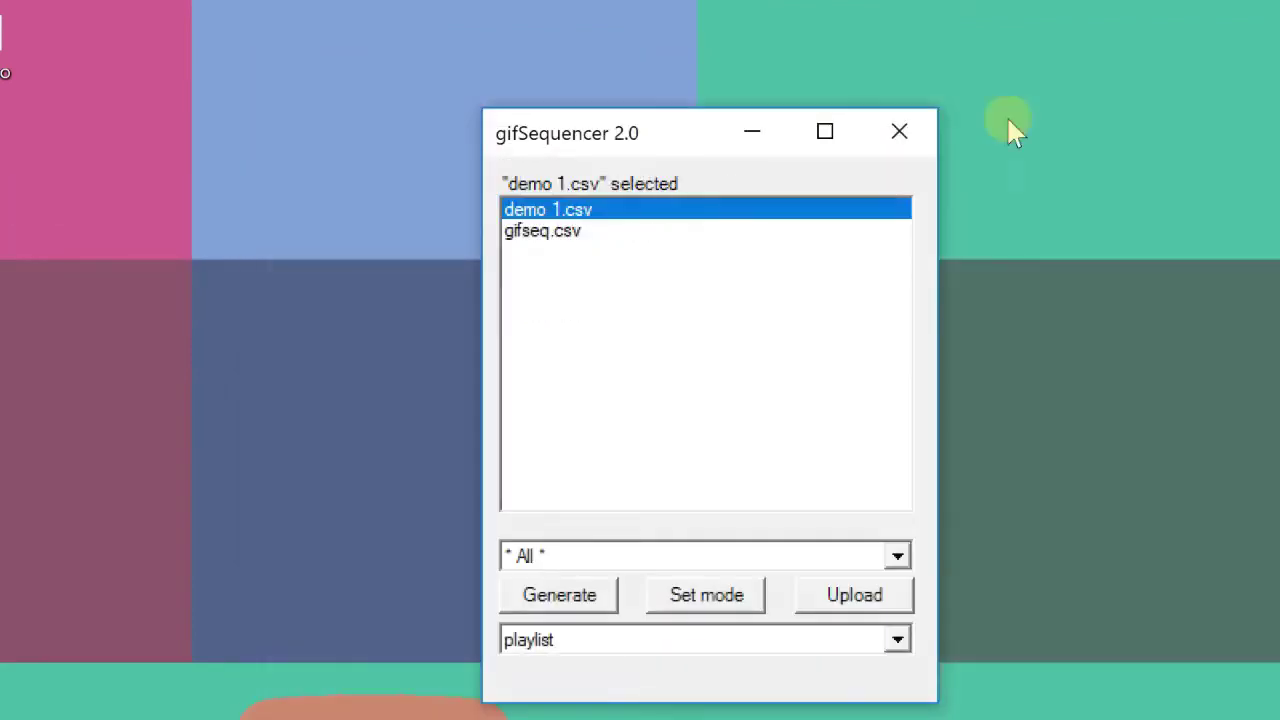
# Step: Refresh playlists, choose demo 2.csv and target only the 210 Curtain lights
pyautogui.click(668, 192)
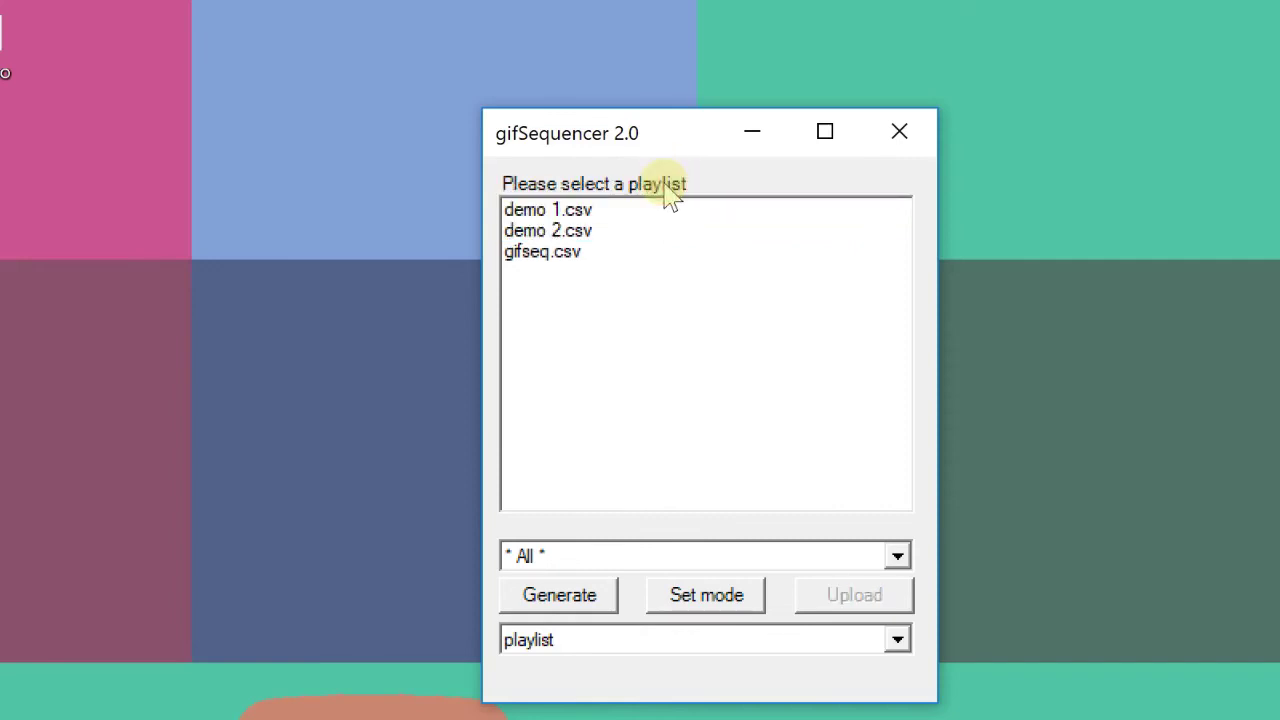
pyautogui.click(573, 234)
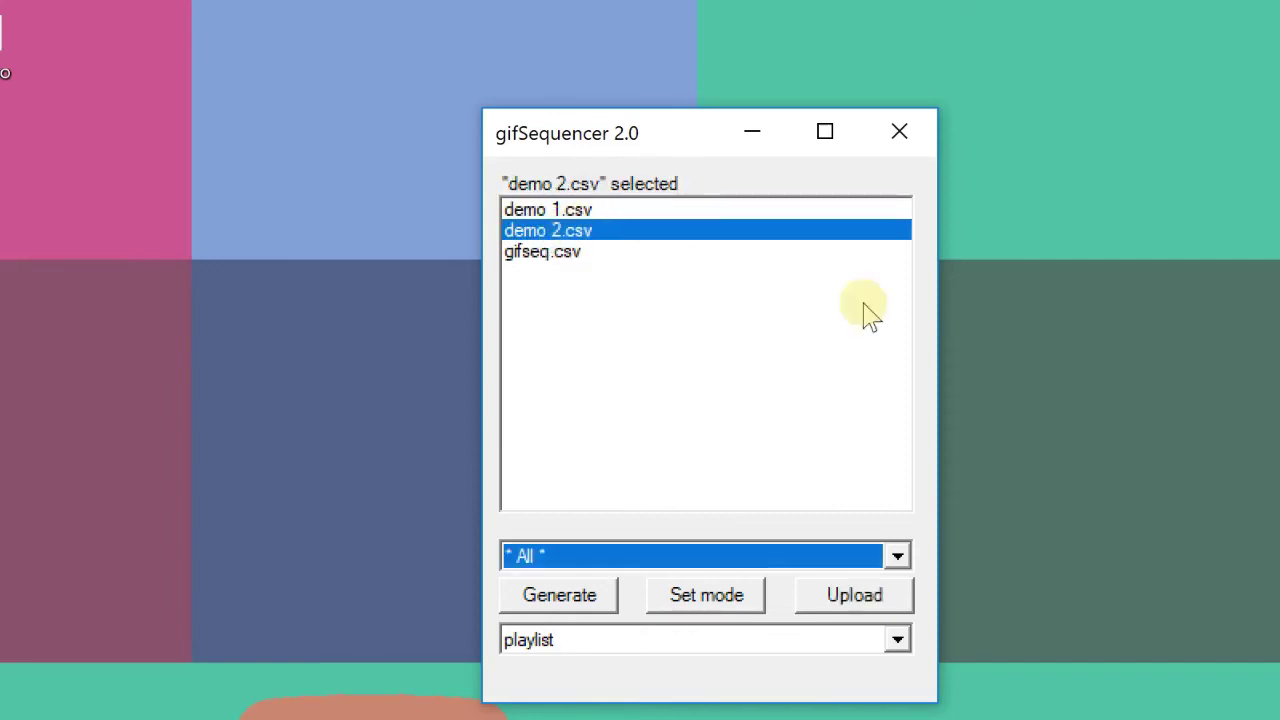
pyautogui.click(898, 557)
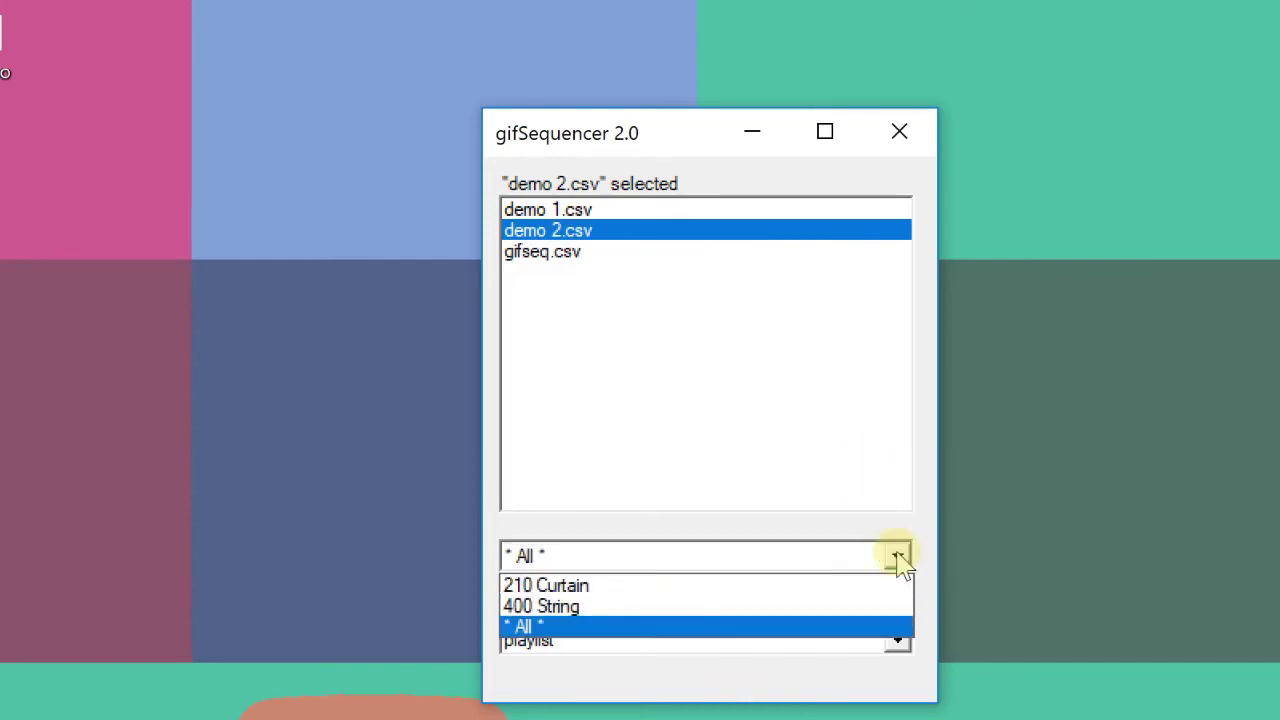
pyautogui.click(815, 590)
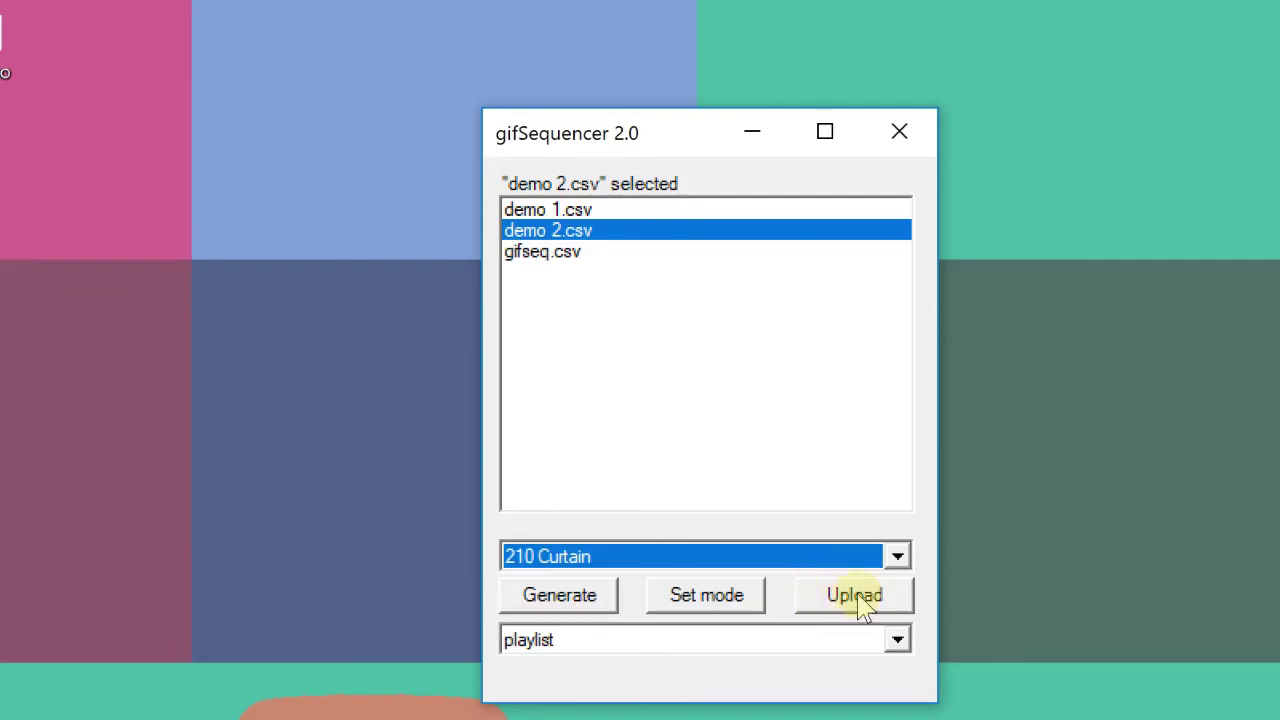
# Step: Upload demo 2.csv to the 210 Curtain lights
pyautogui.click(858, 605)
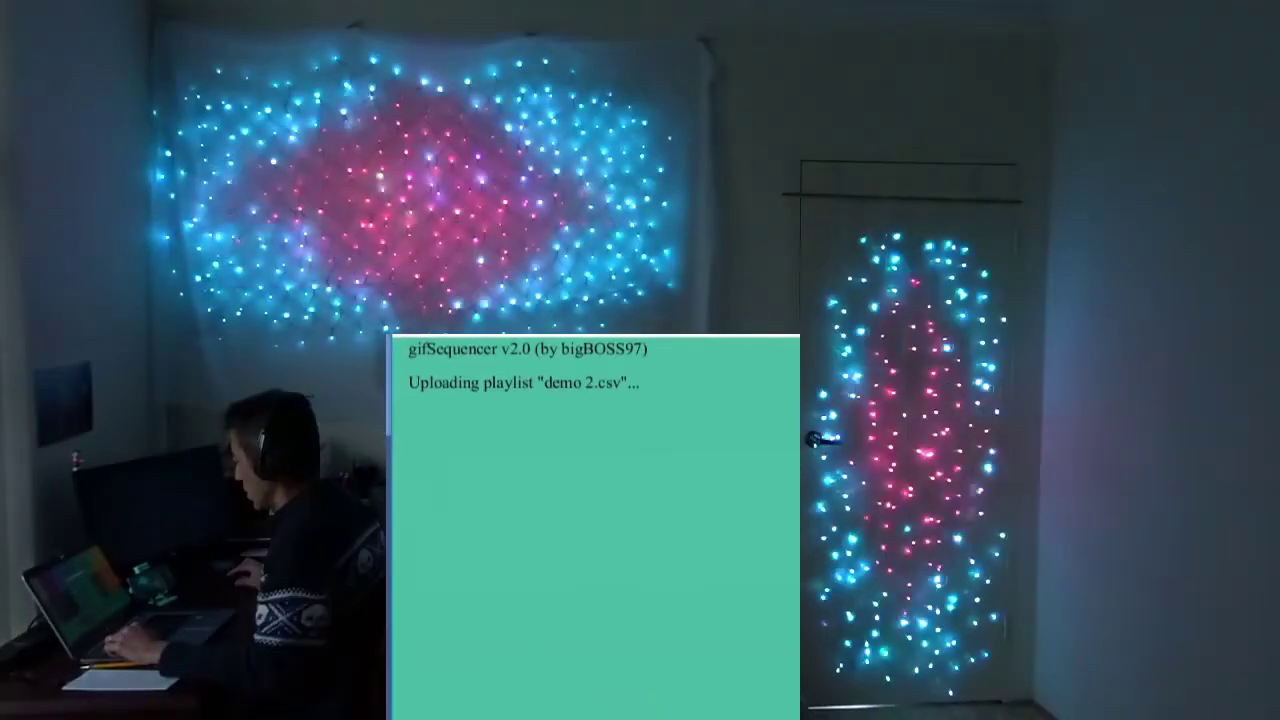